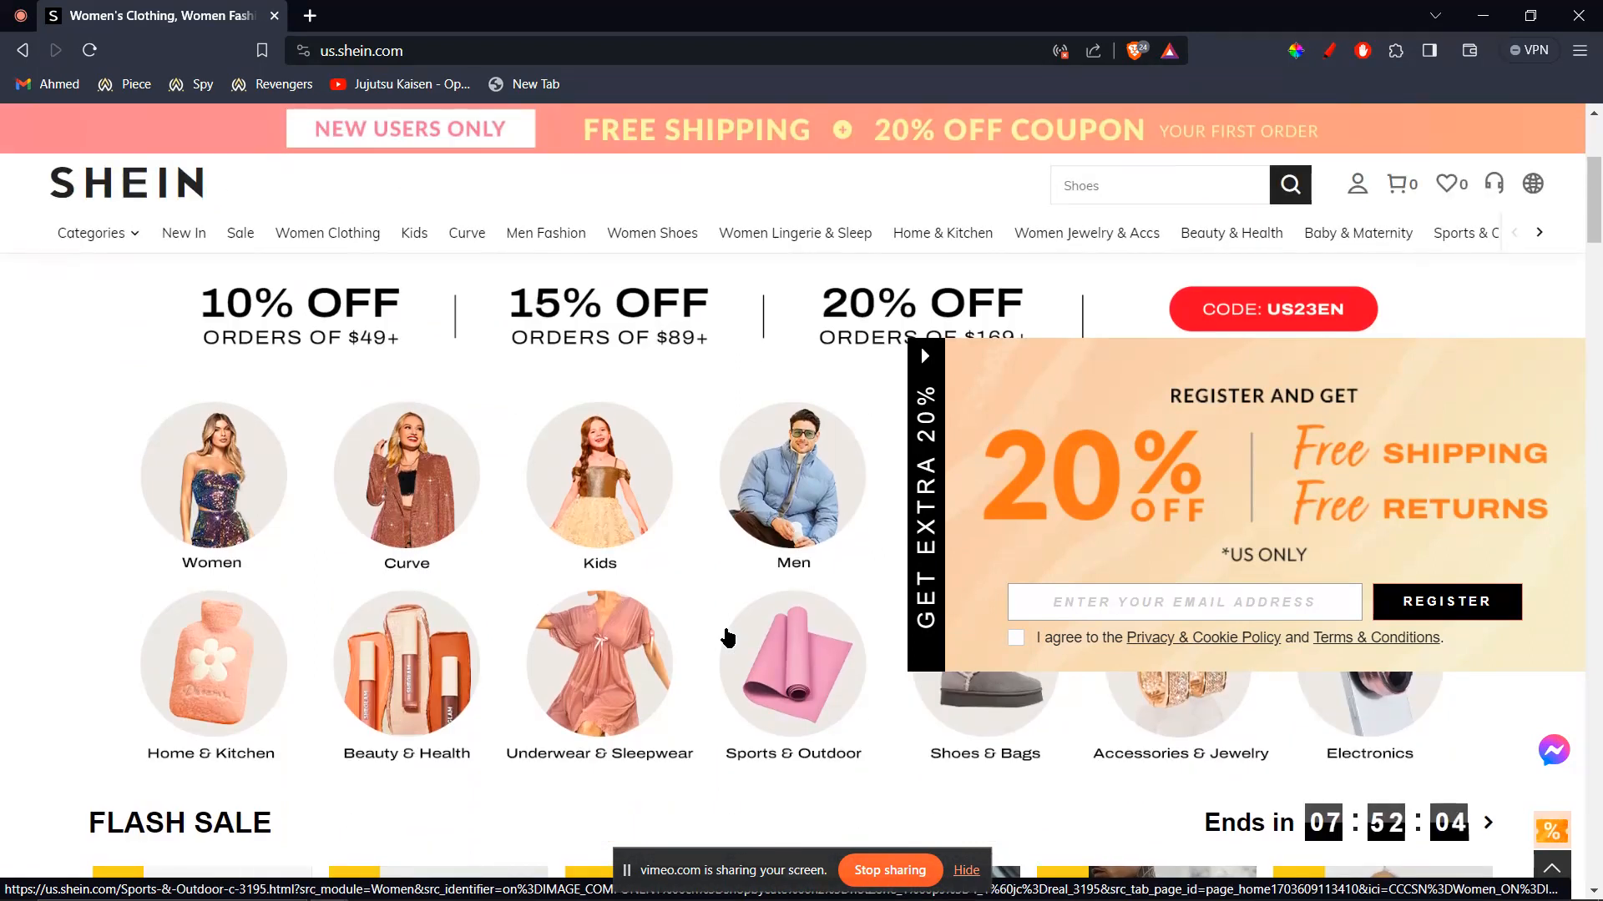
Examine the SHEIN home page's categories, flash sale, product recommendations and spotlight sections
scroll(729, 638, "down", 1)
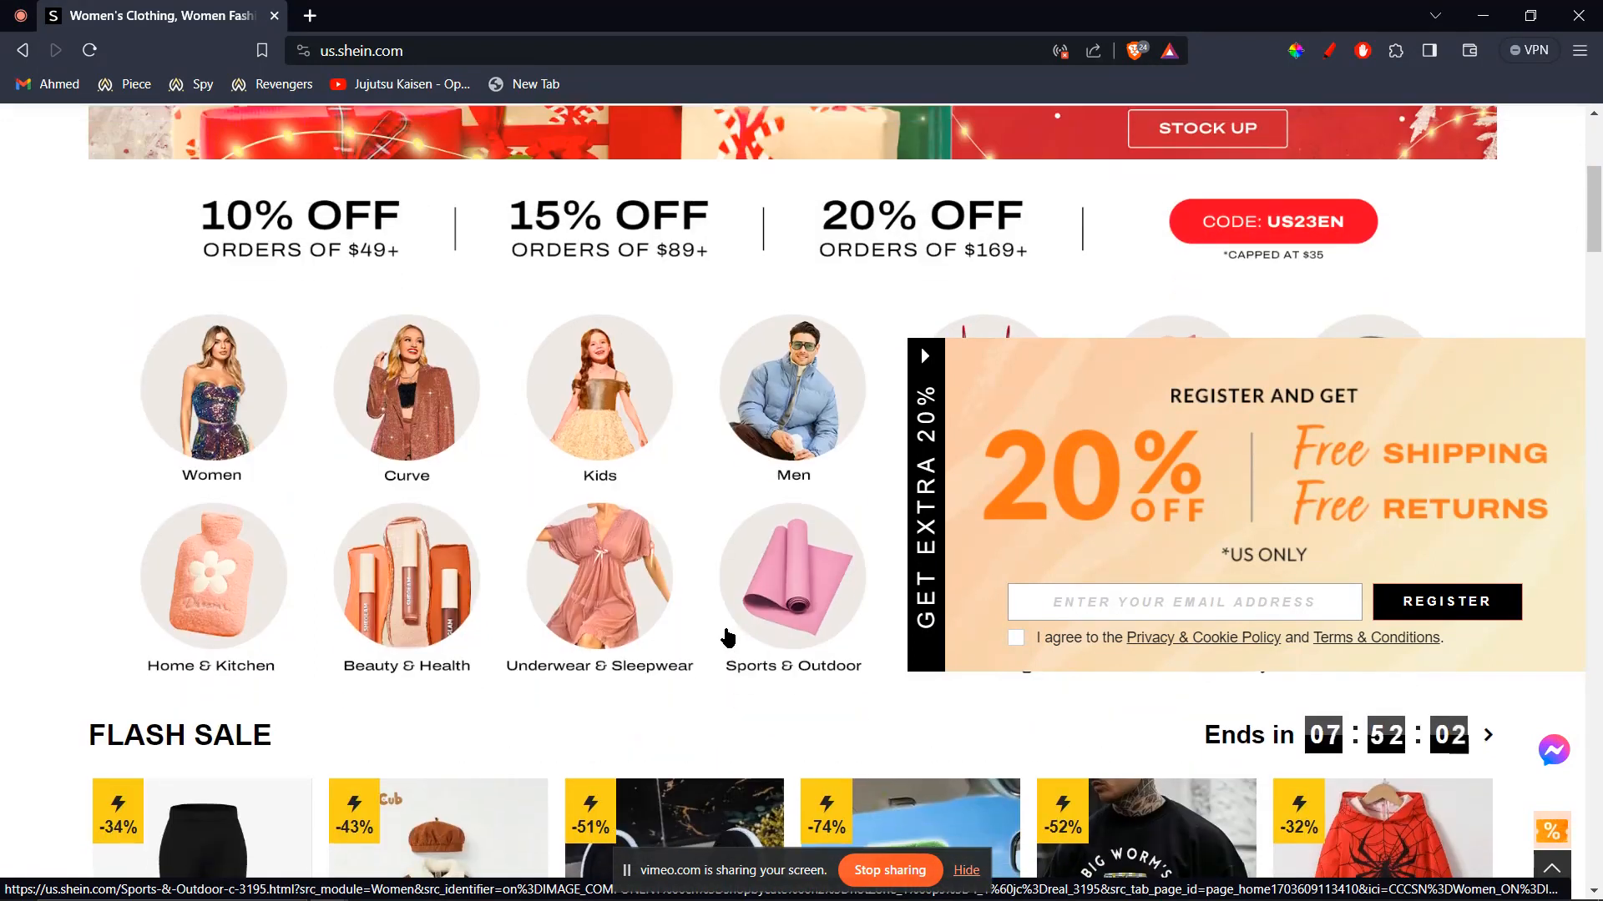
scroll(729, 637, "down", 1)
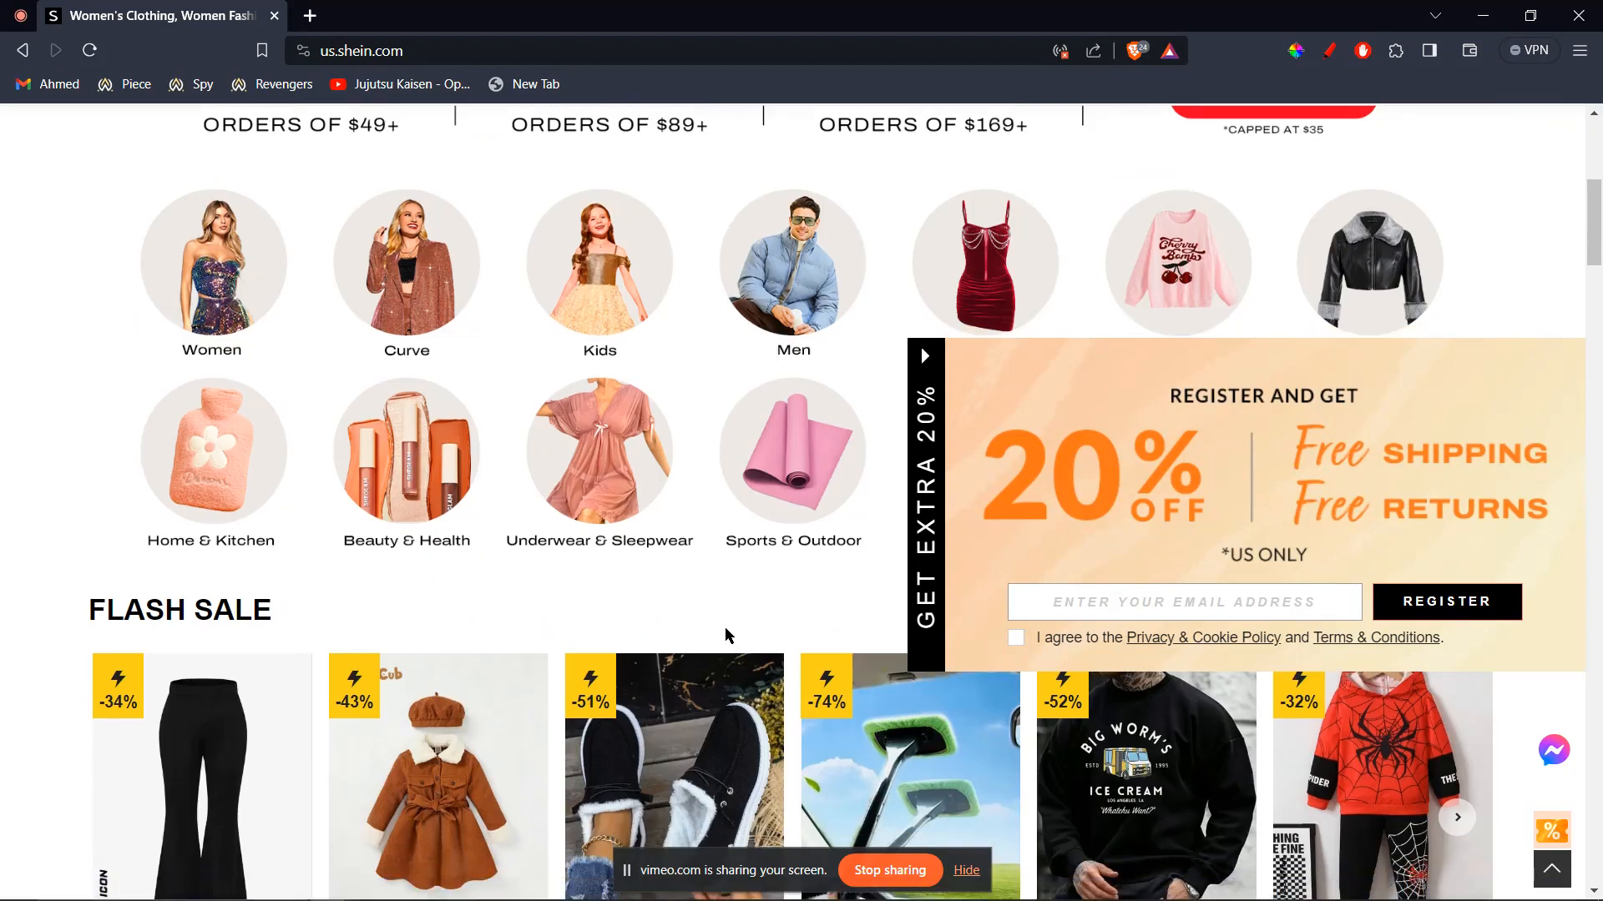
scroll(729, 638, "down", 1)
scroll(729, 638, "down", 1)
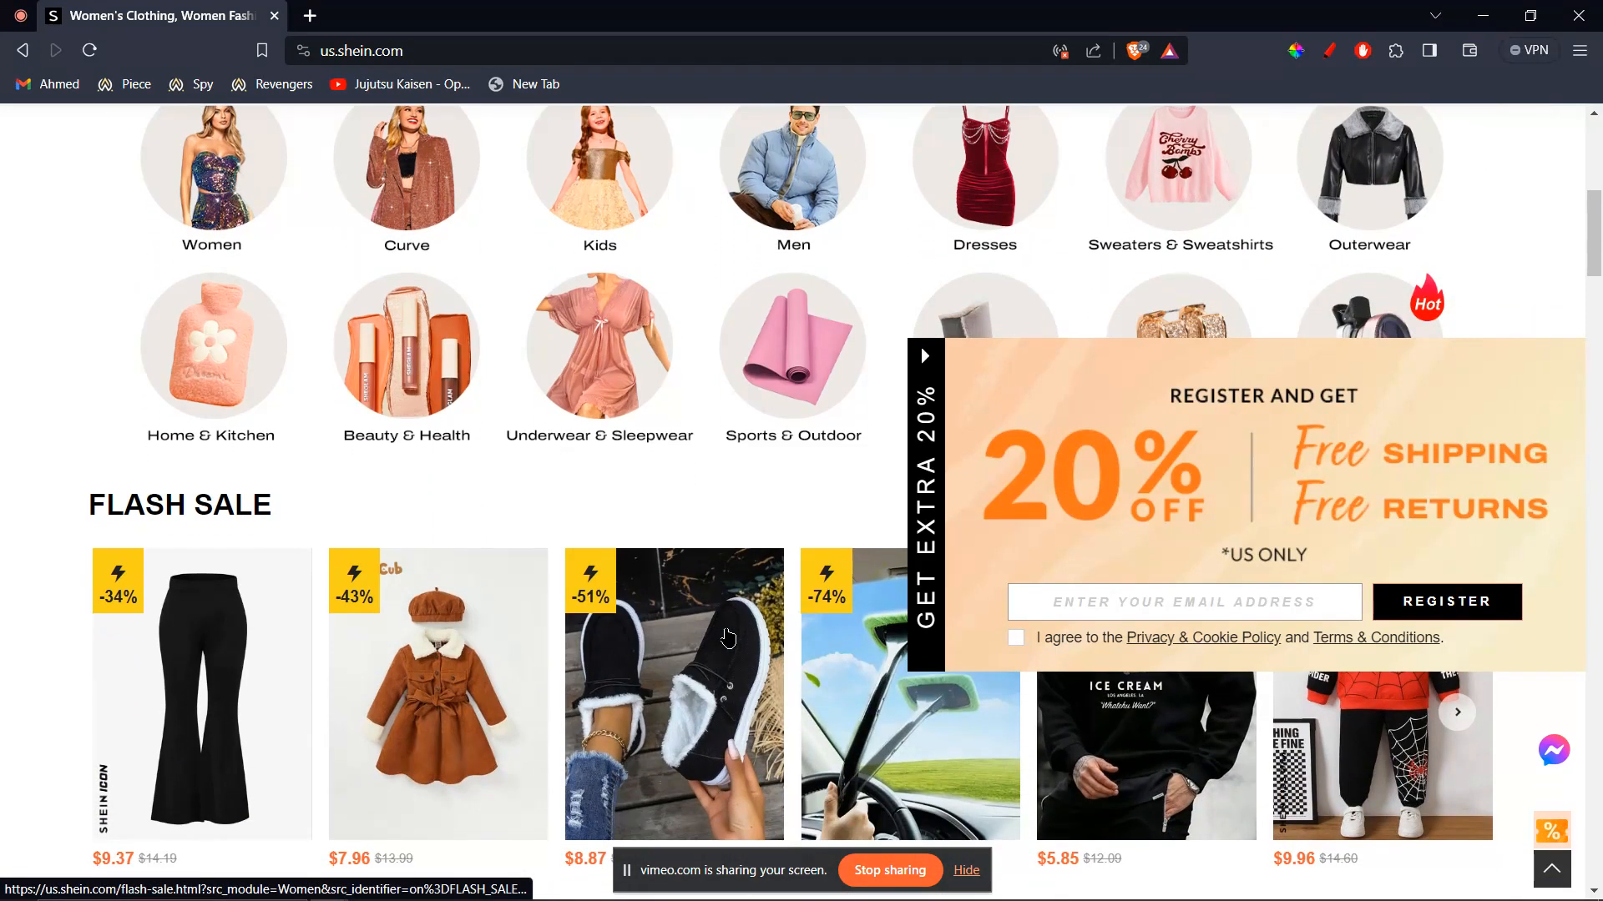
scroll(728, 638, "down", 2)
scroll(727, 638, "down", 10)
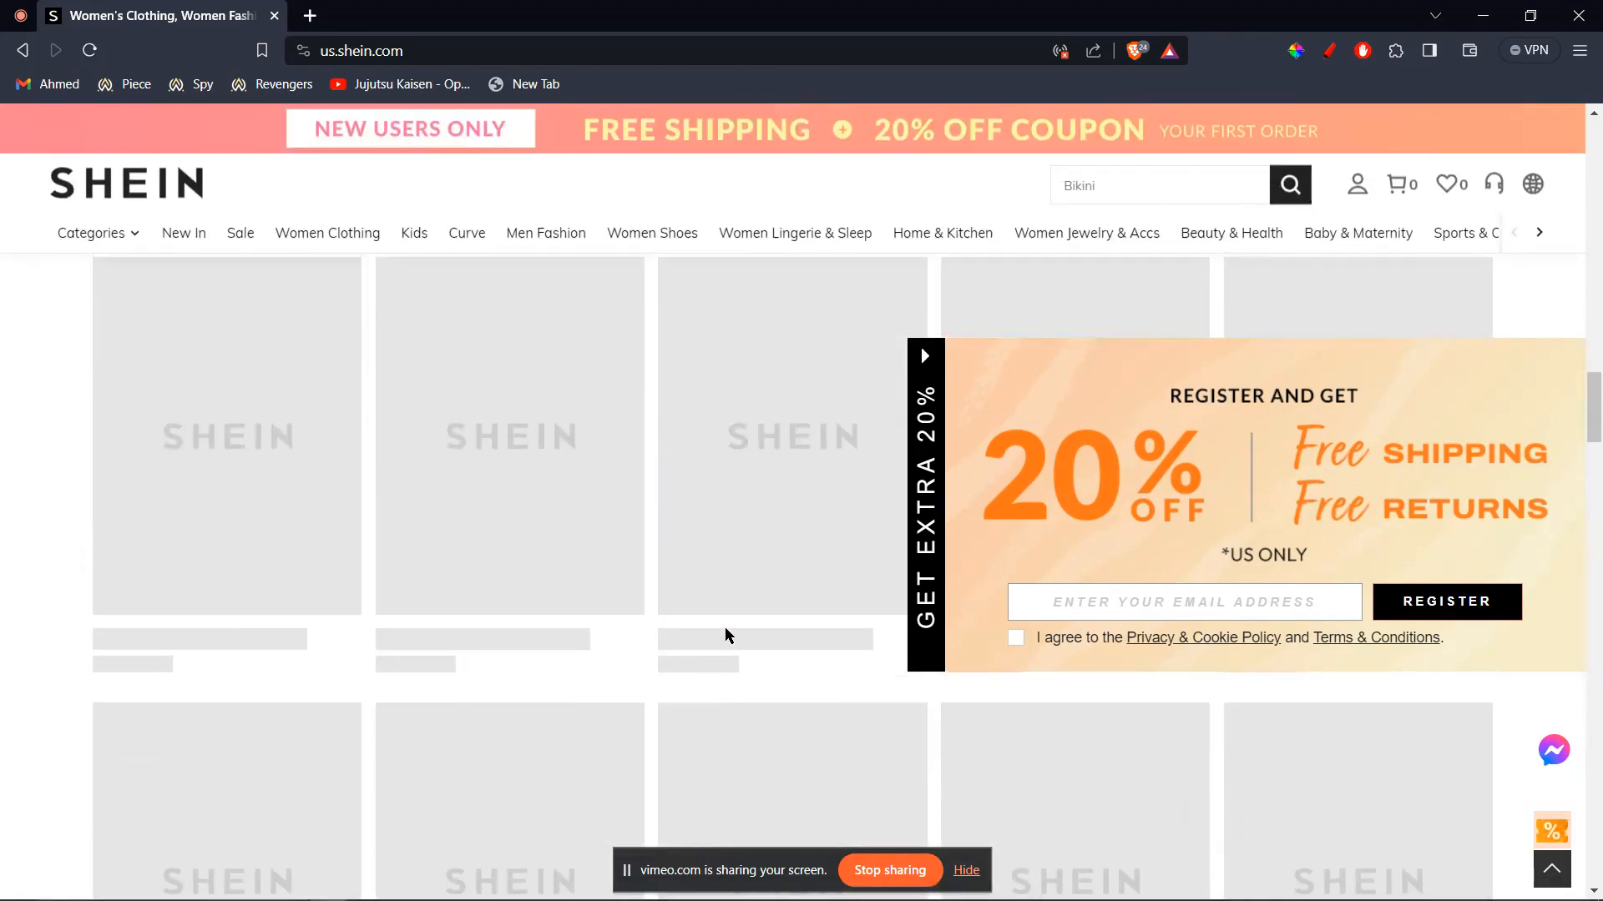
scroll(725, 628, "up", 5)
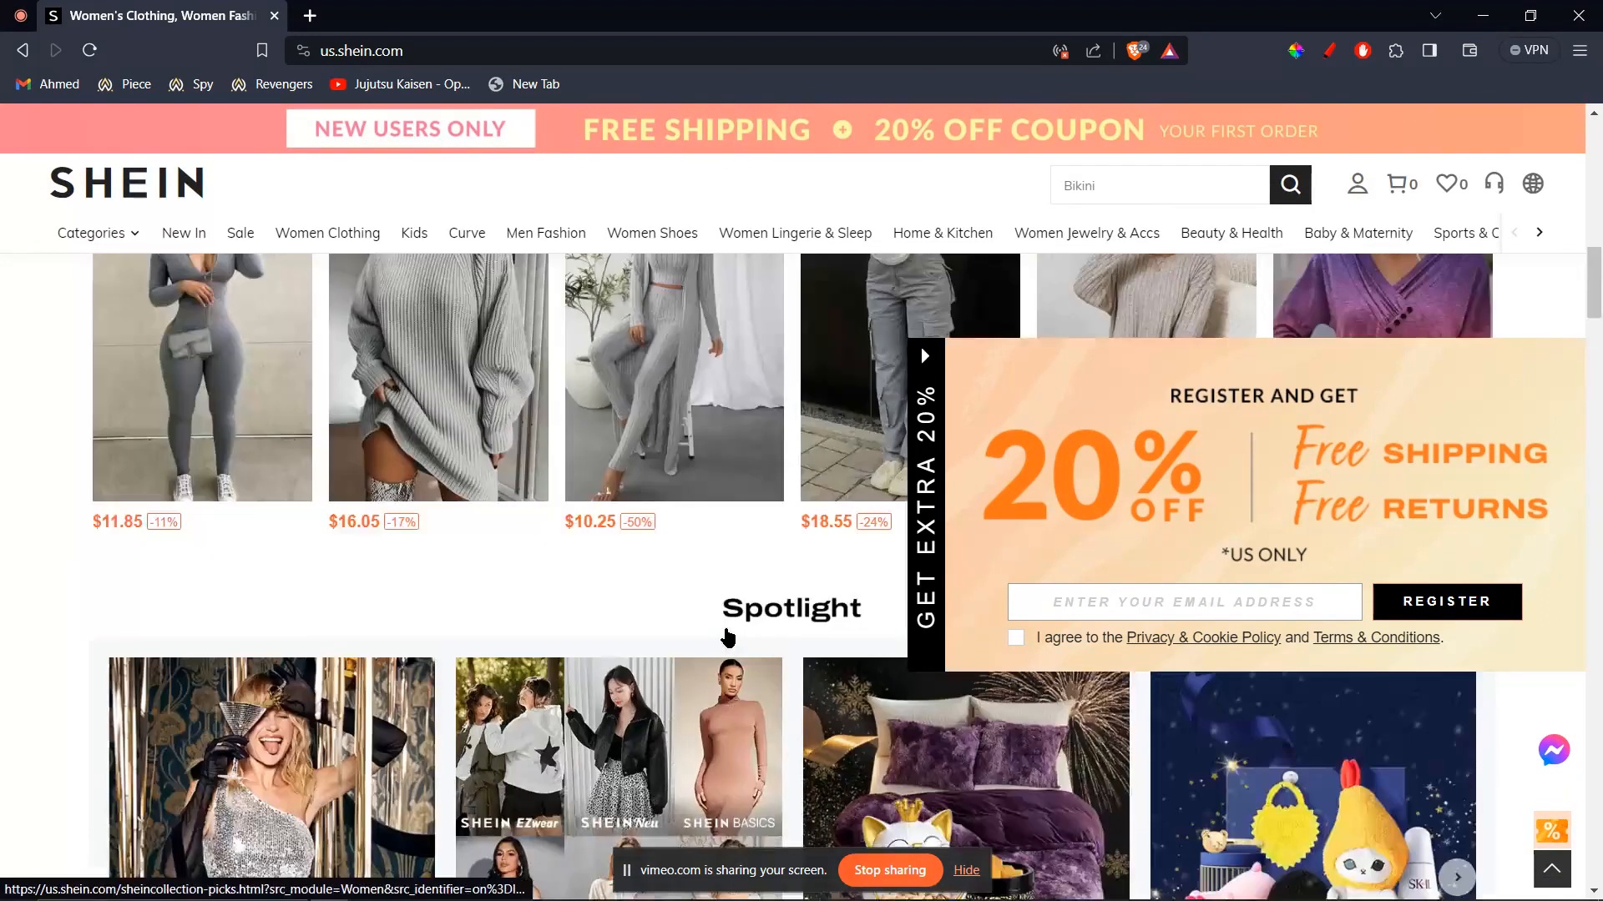
scroll(728, 638, "up", 10)
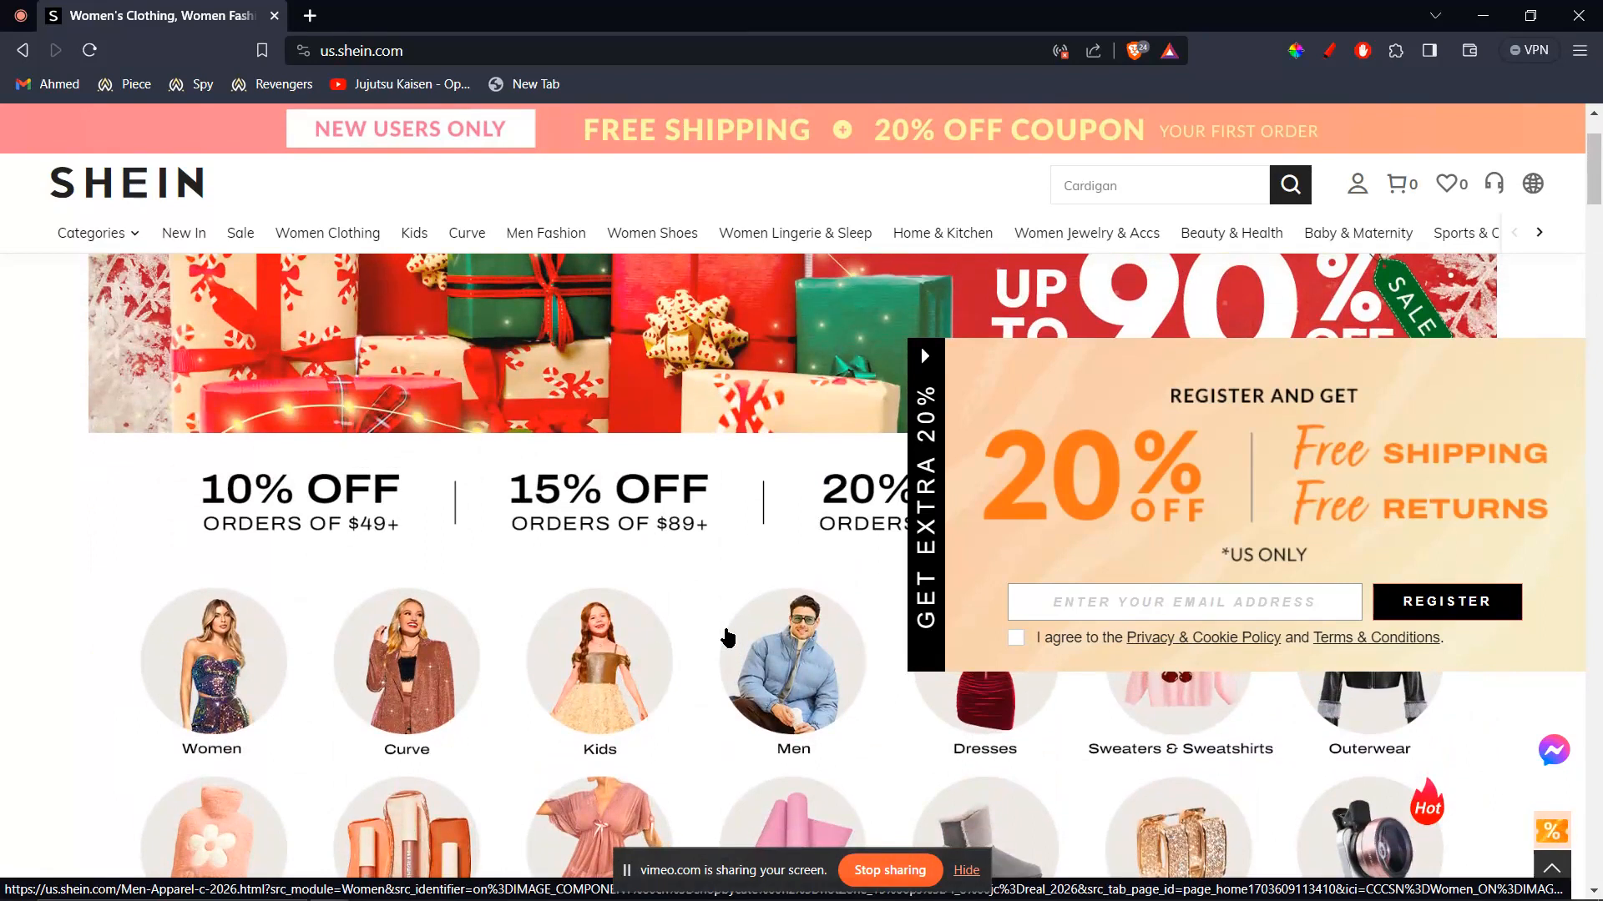
scroll(728, 638, "up", 2)
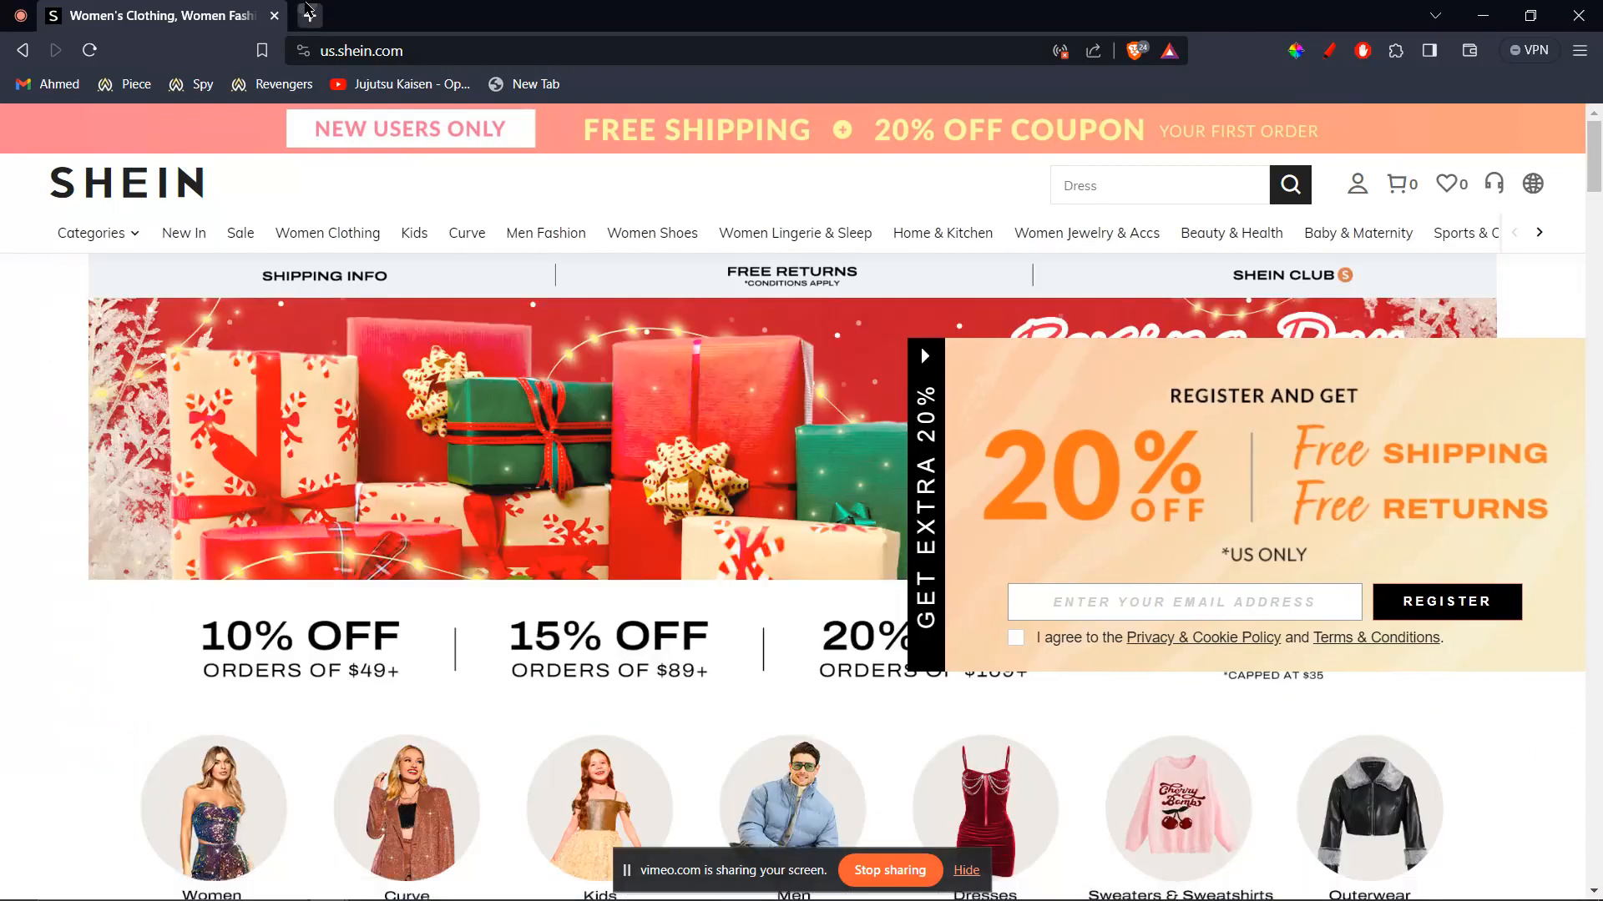
Open google.com in a new browser tab and search for "cj affiliate"
left_click(309, 15)
type("google.com")
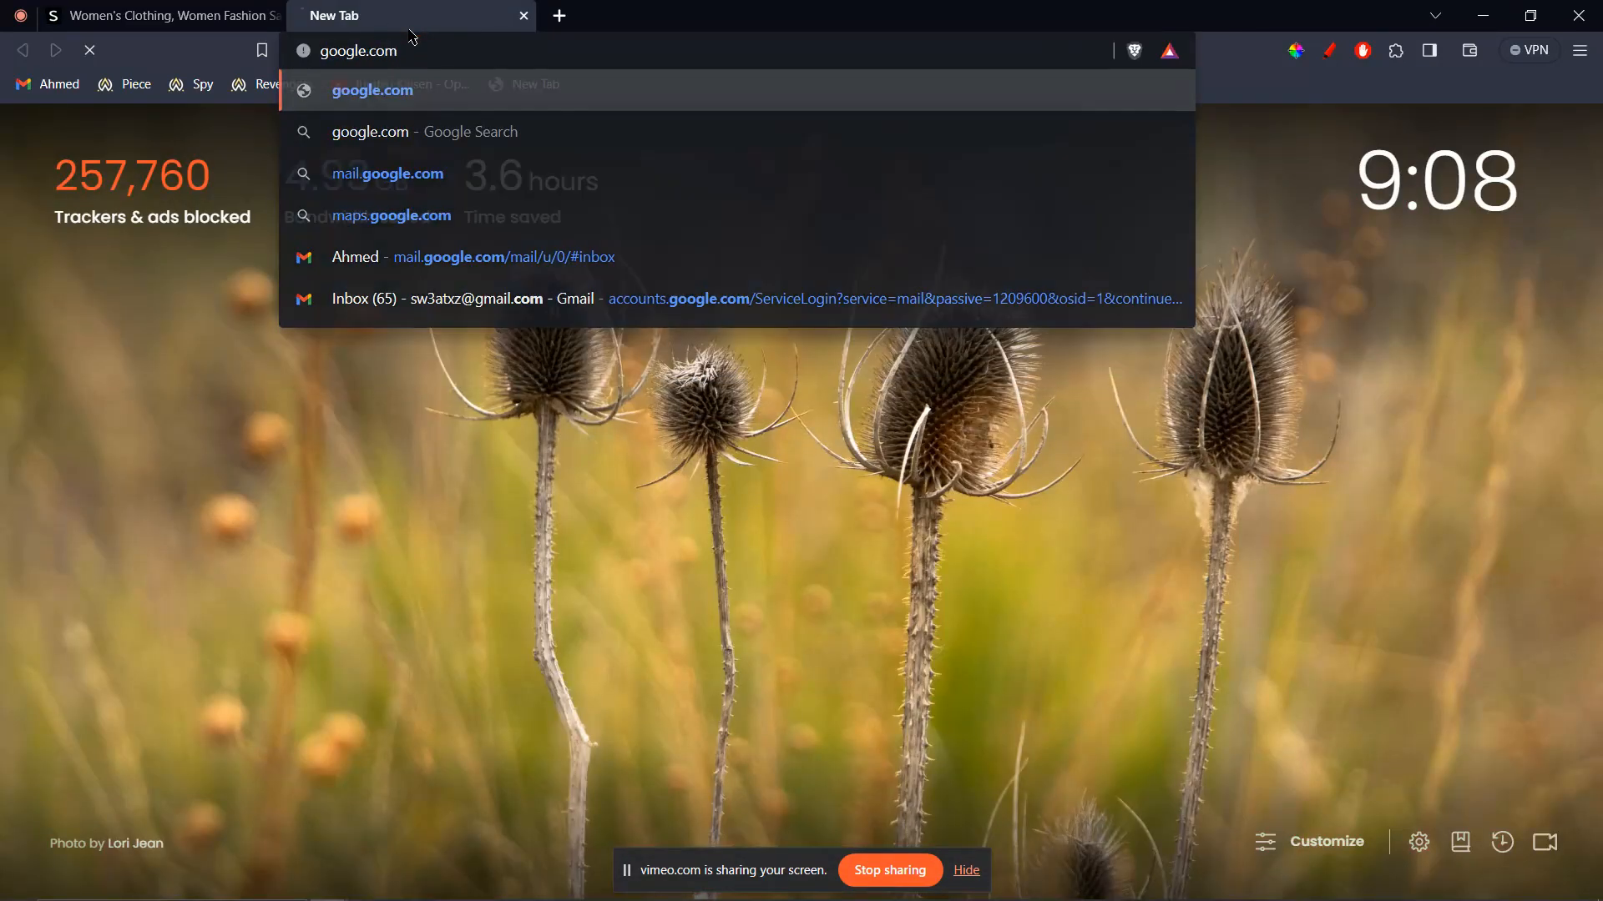
key("Return")
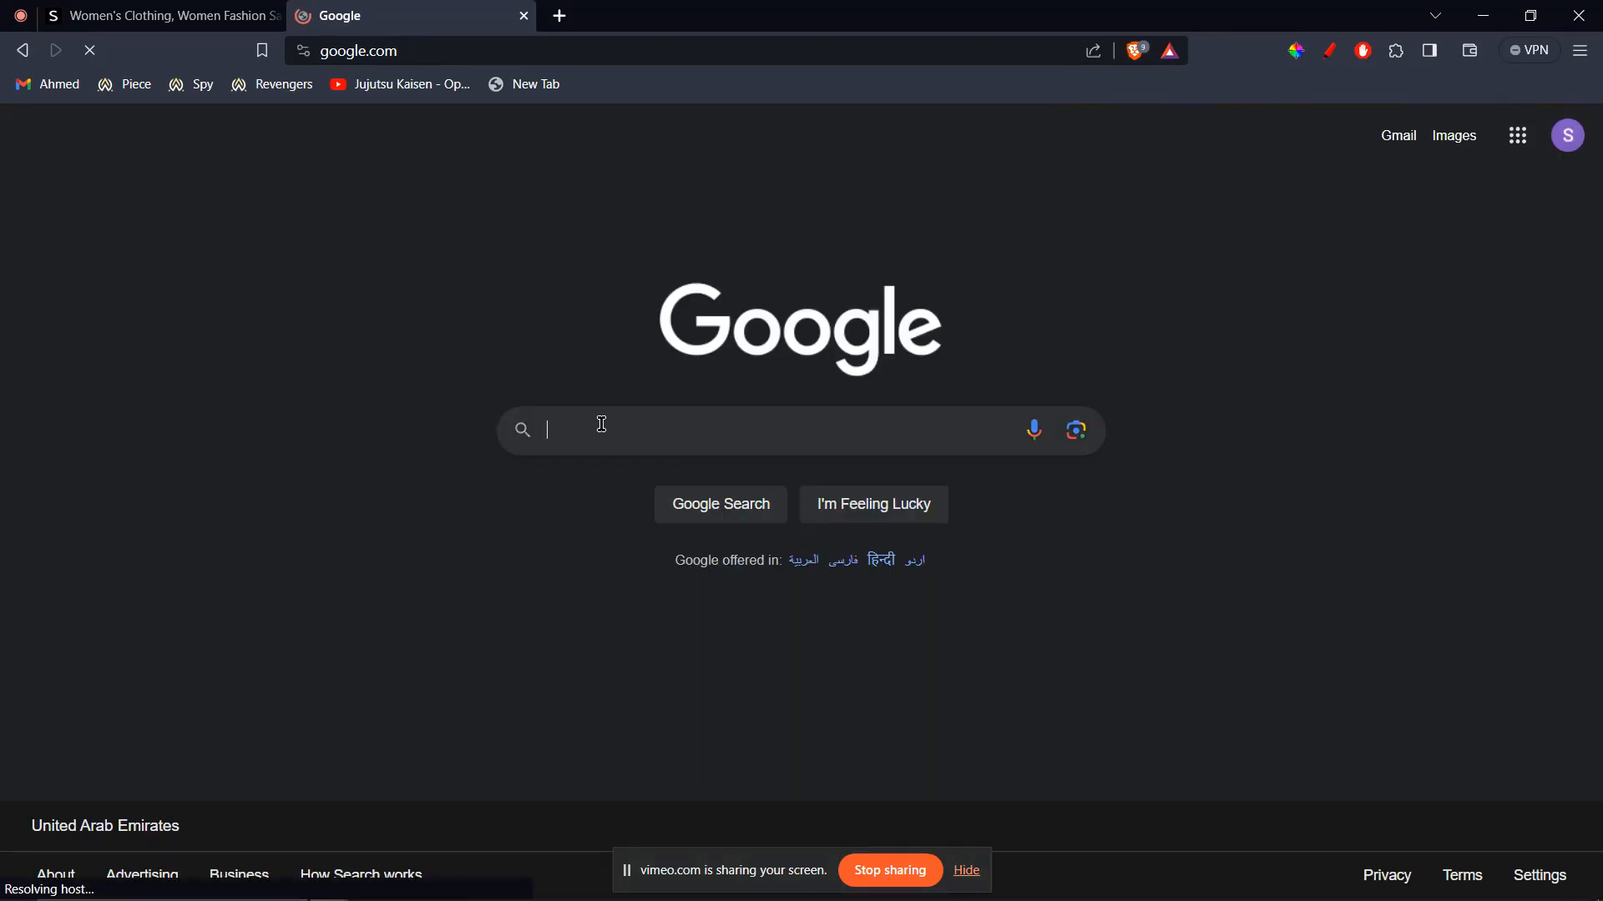
type("CJ Affiliate")
left_click(611, 480)
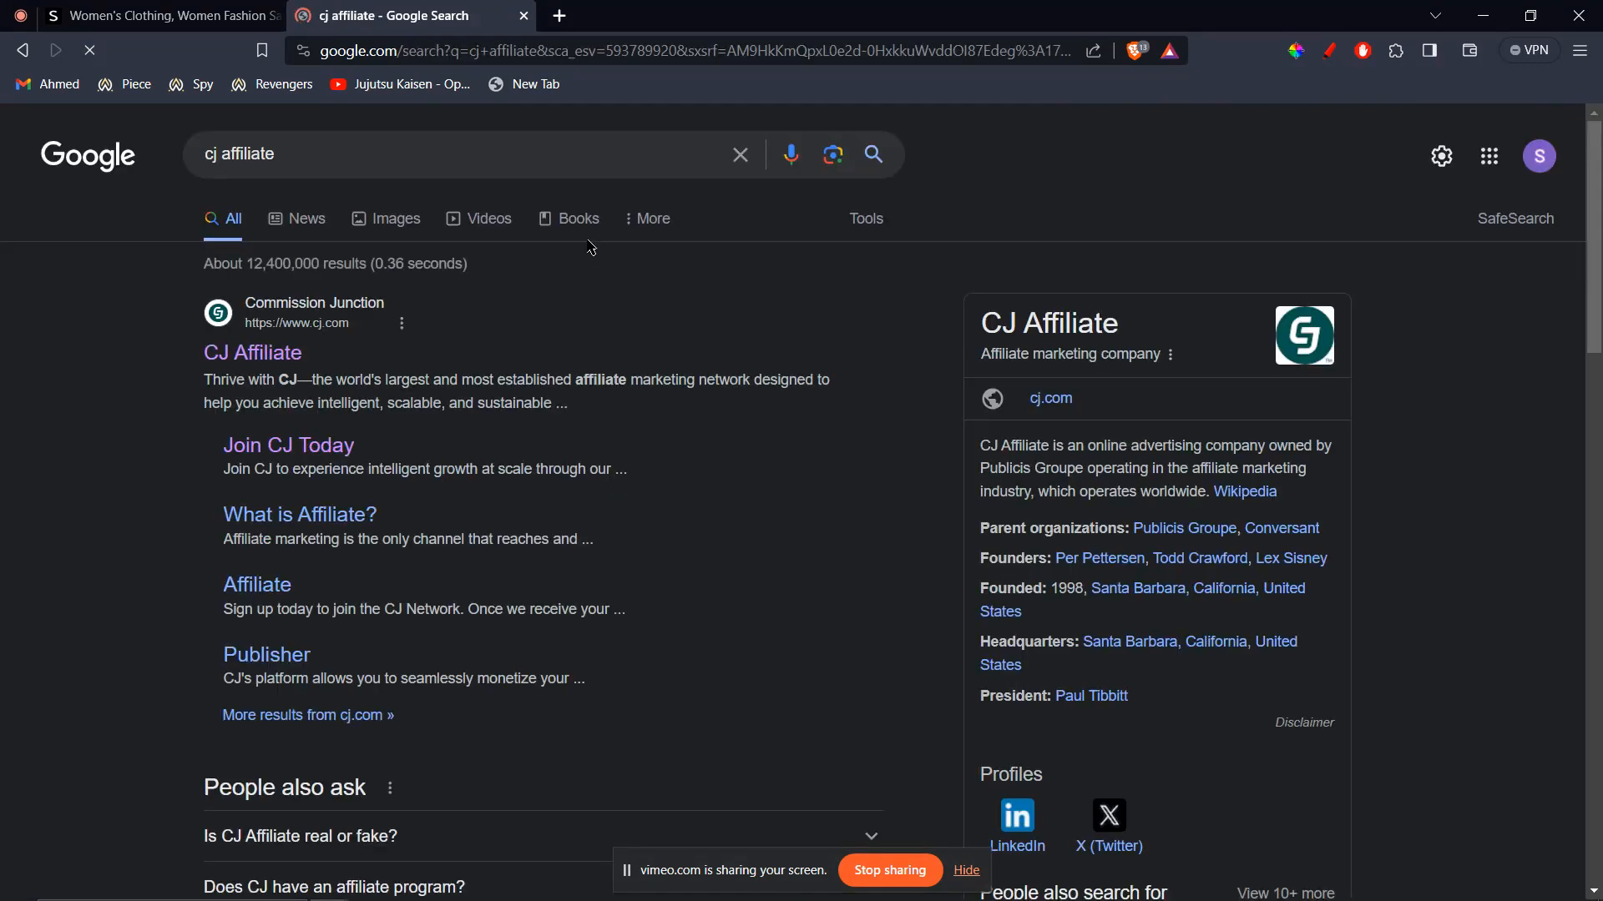
Open the CJ Affiliate website from the search results and go to its sign-up form for publishers and influencers
left_click(239, 357)
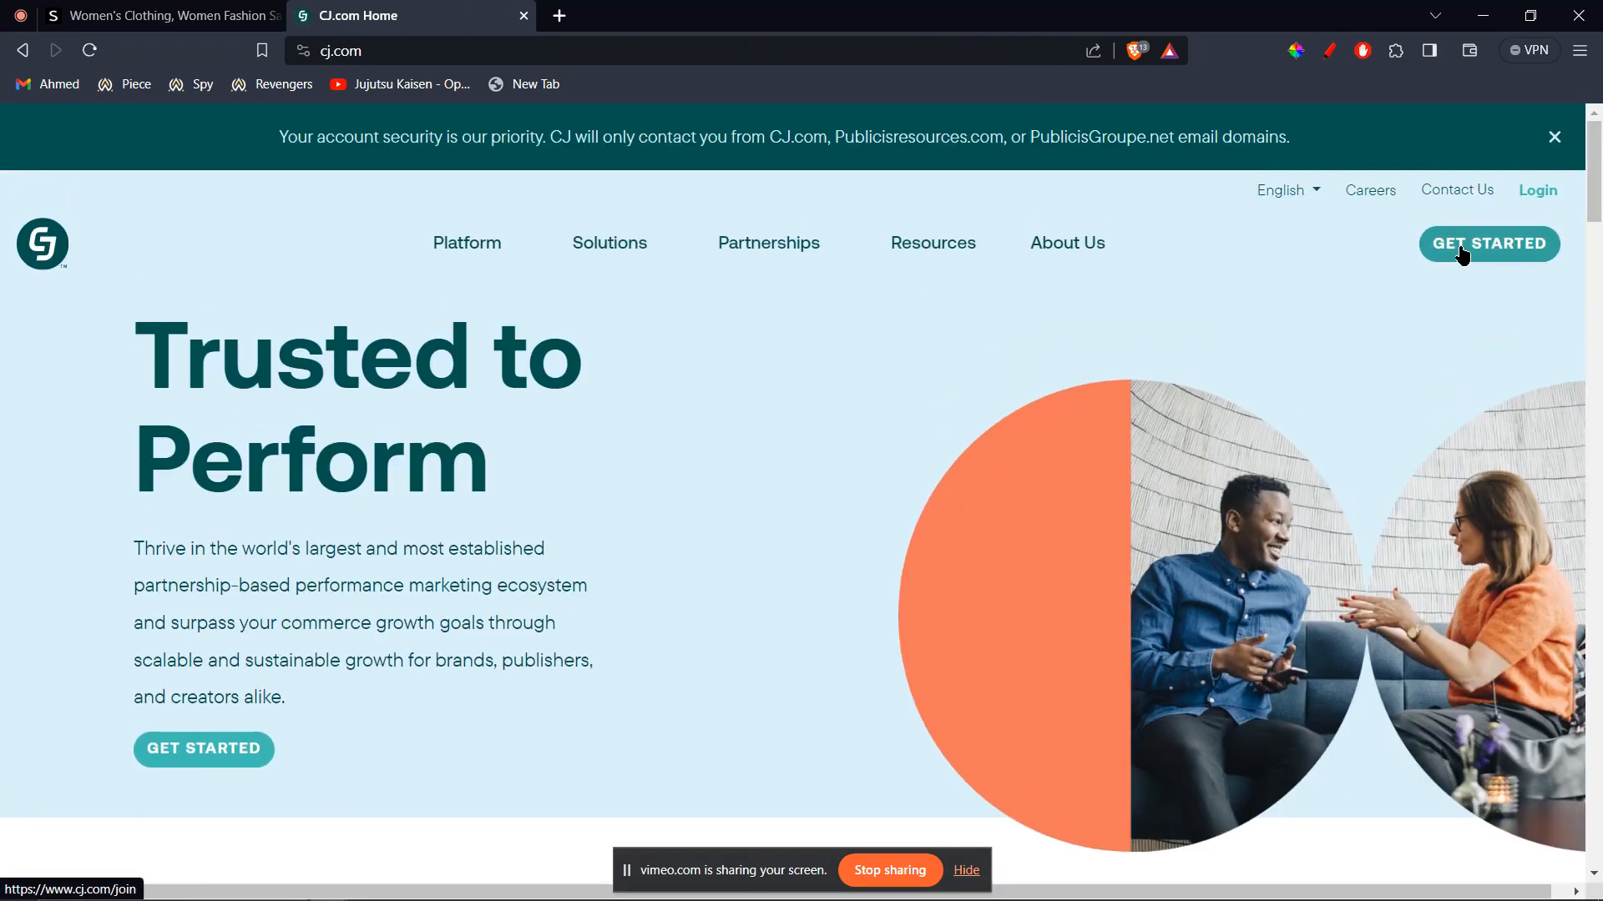
left_click(1463, 253)
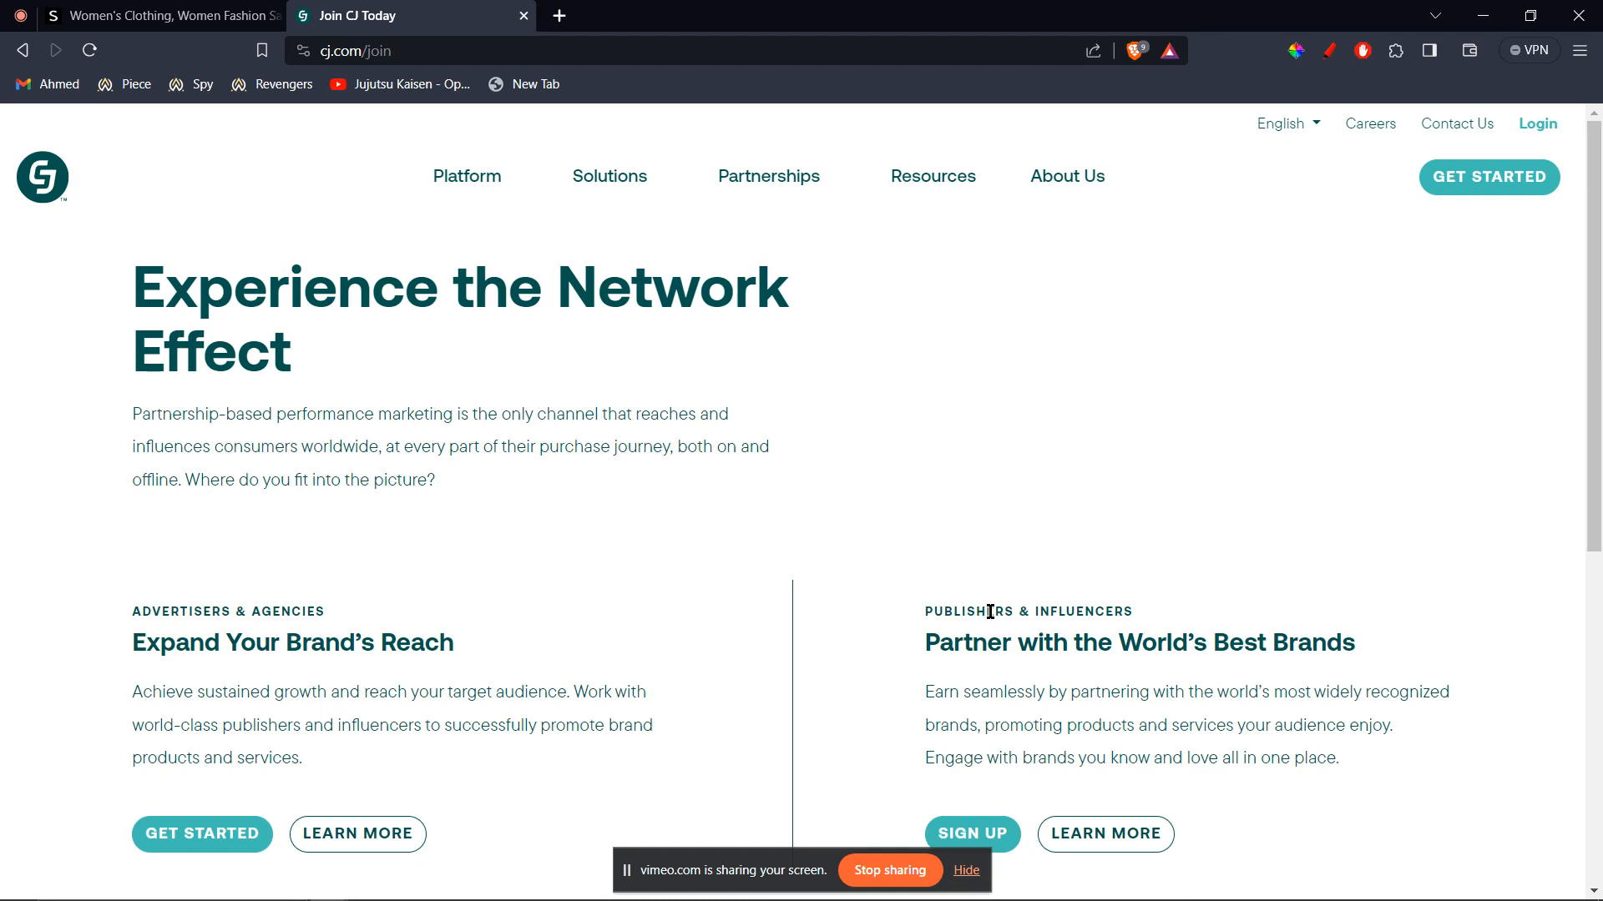
scroll(990, 634, "down", 1)
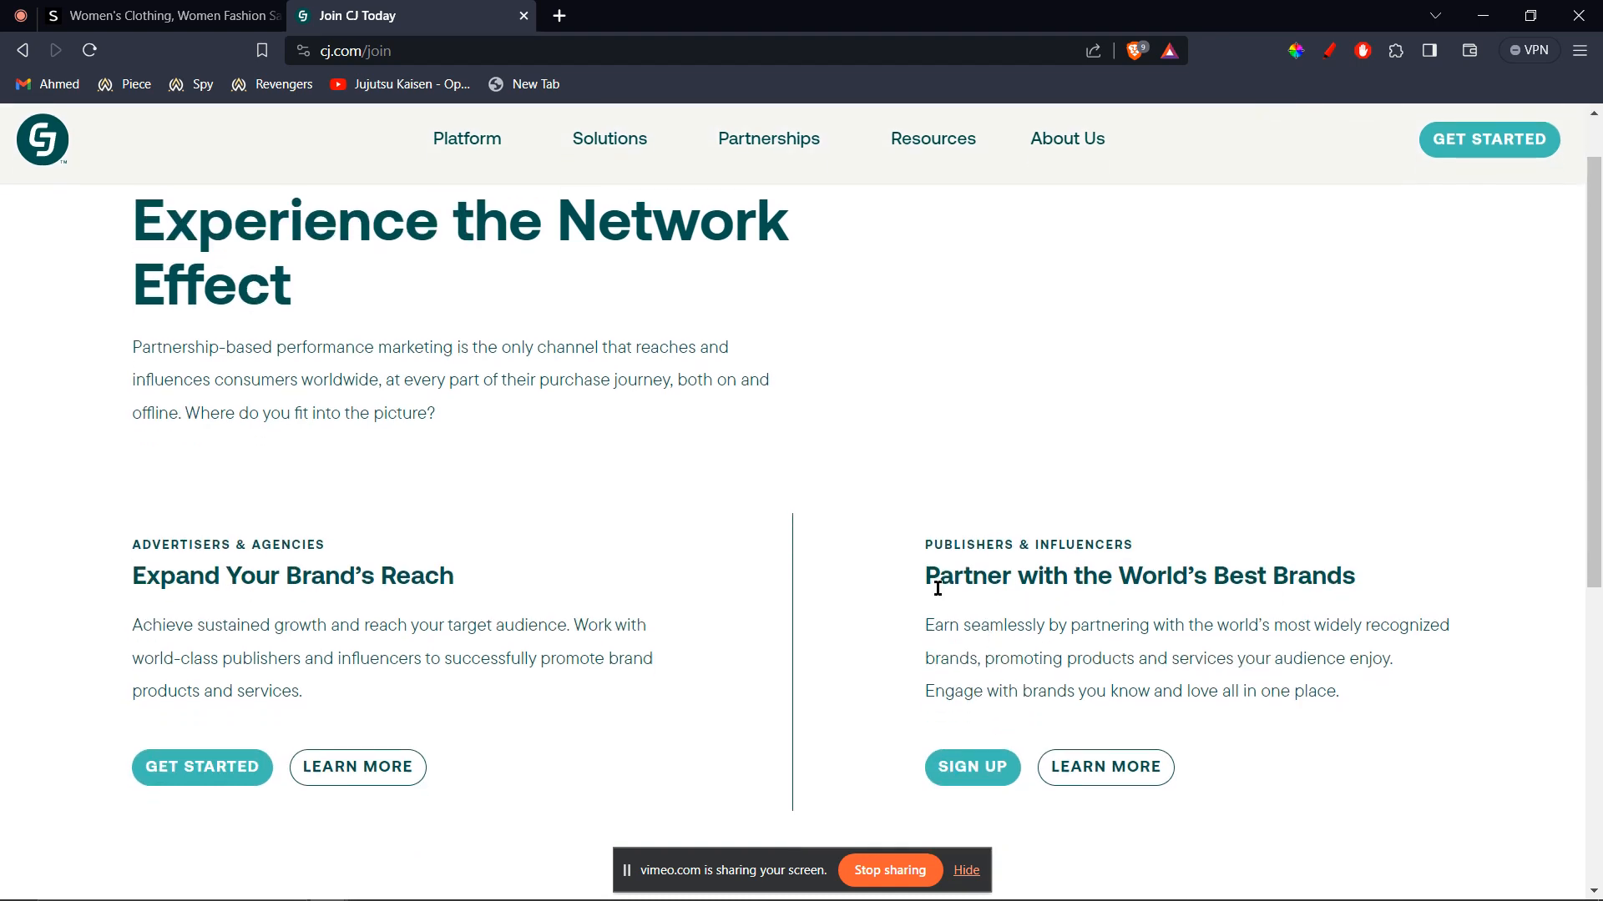
scroll(1033, 618, "down", 2)
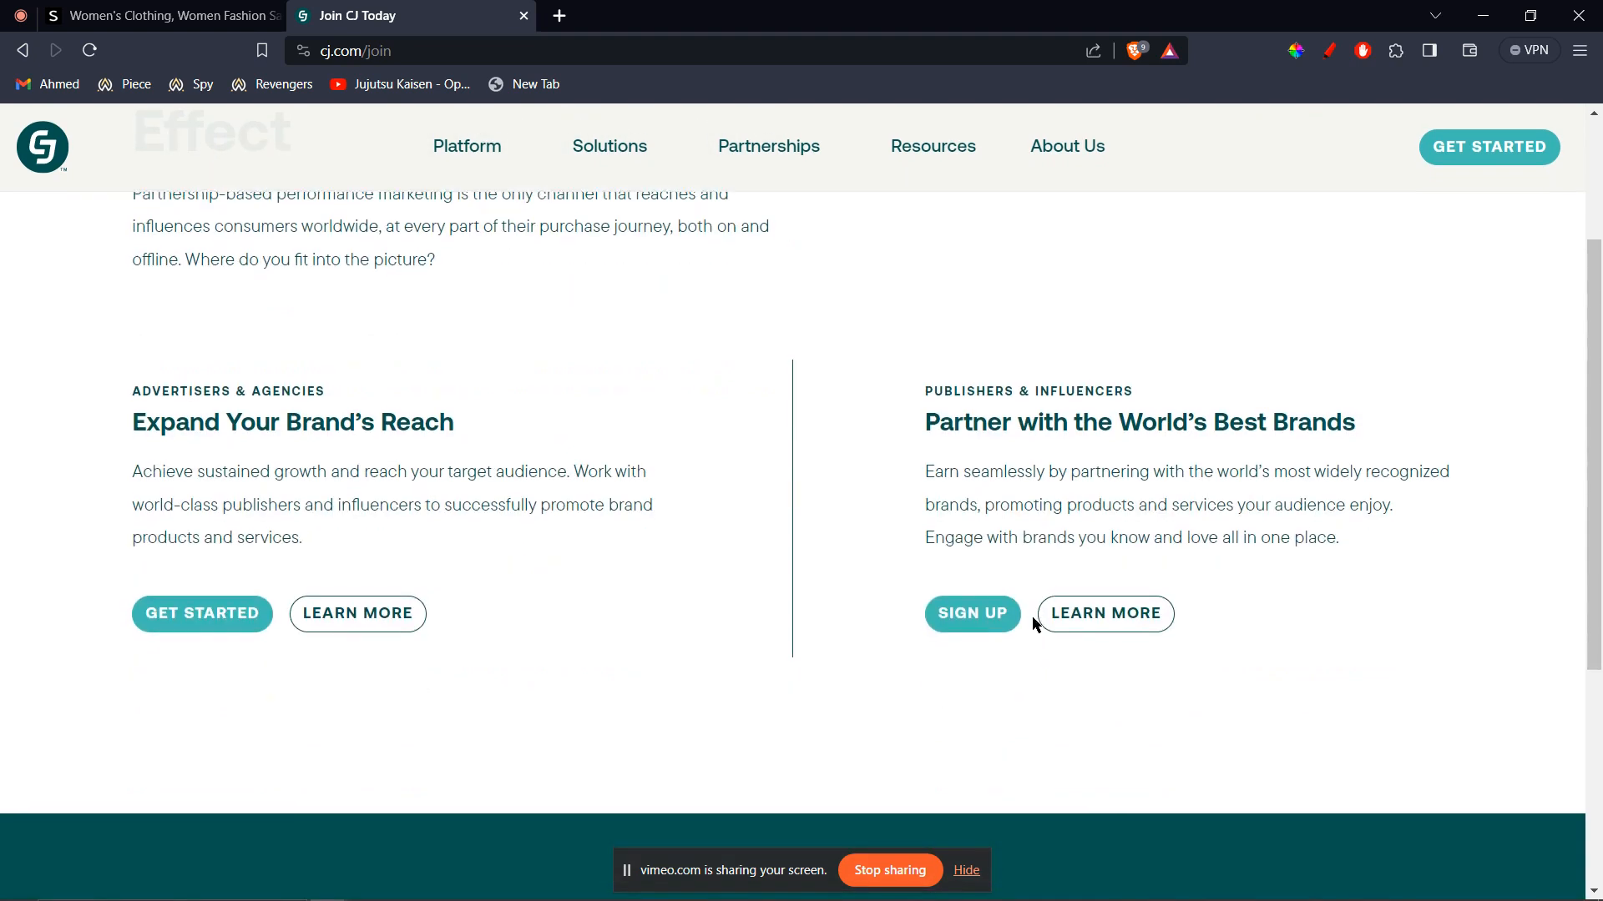
left_click(944, 626)
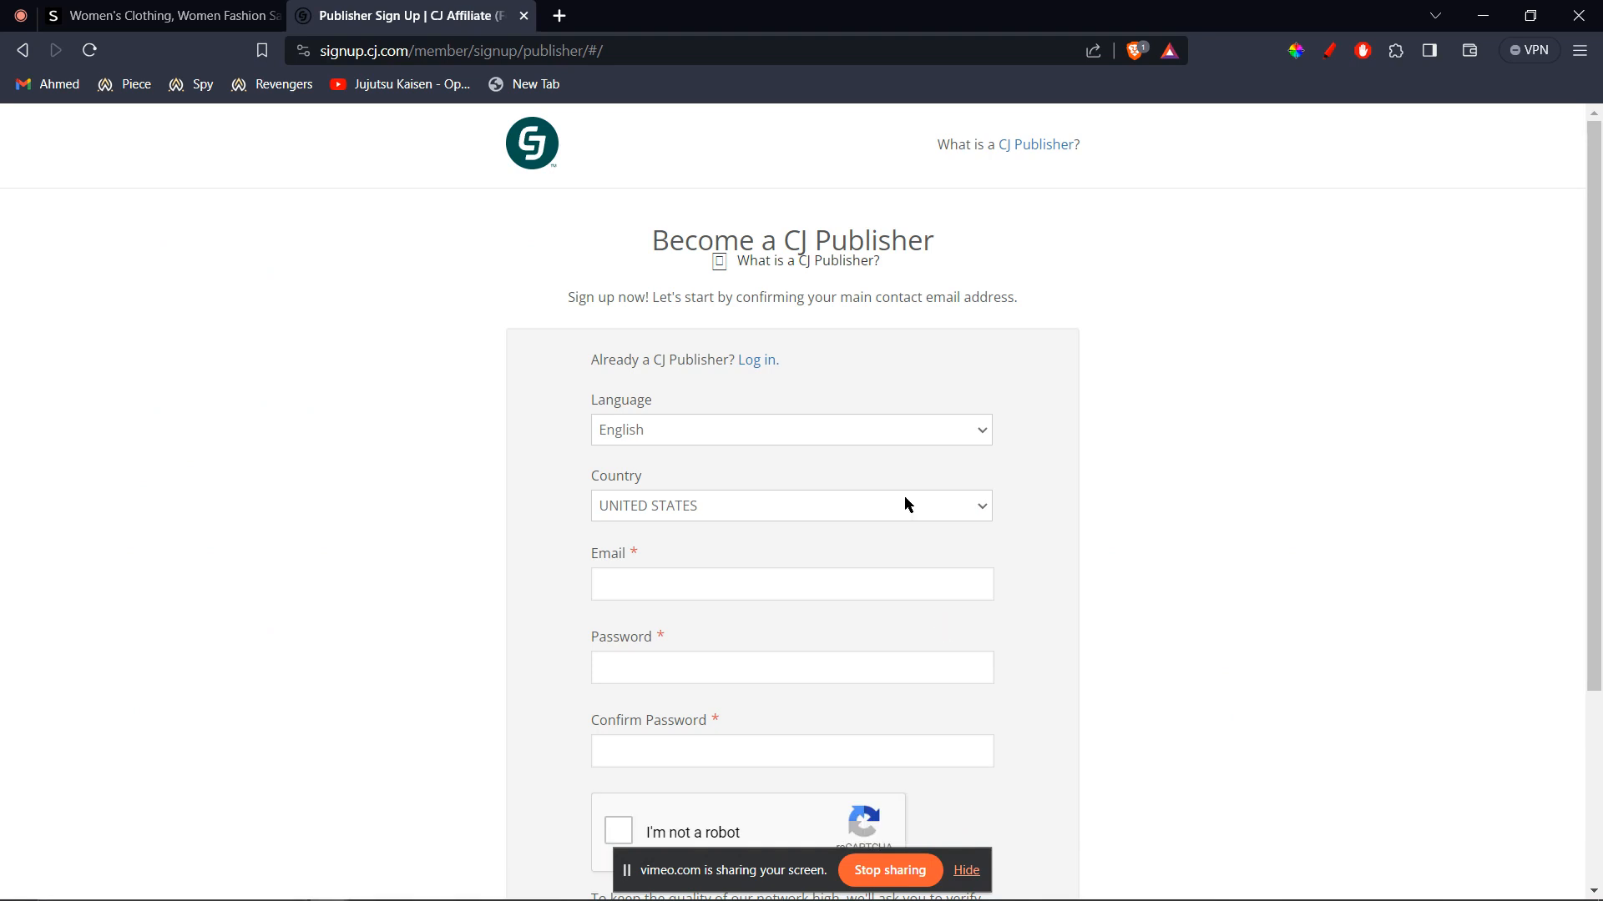
Set the publisher's country to United Arab Emirates and enter the contact email address
left_click(771, 506)
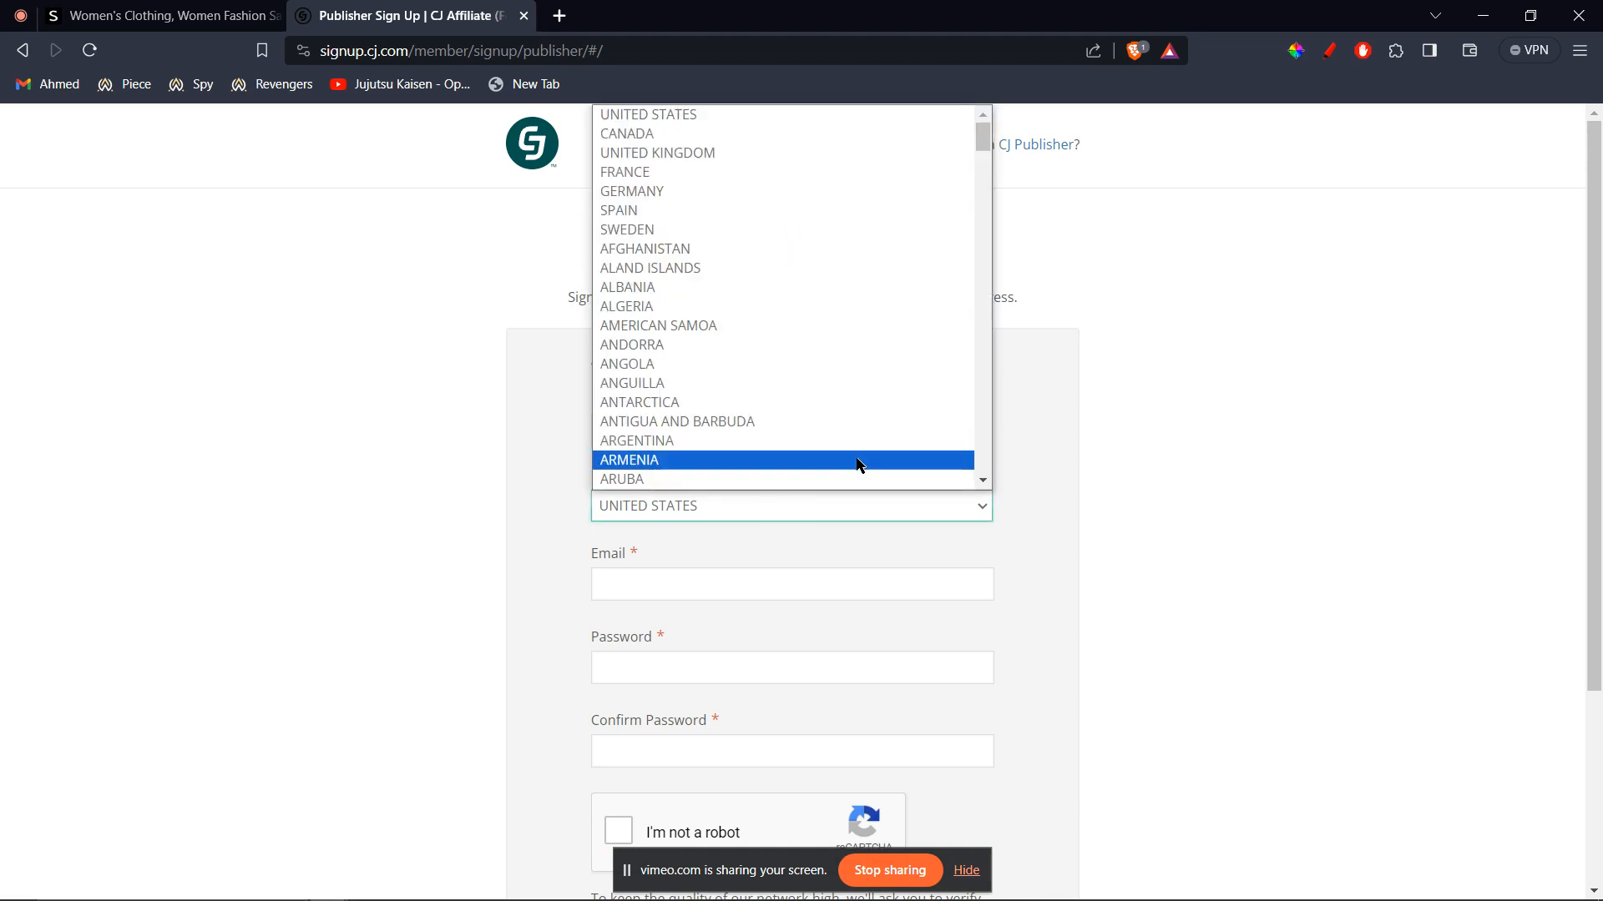
type("un")
key("Return")
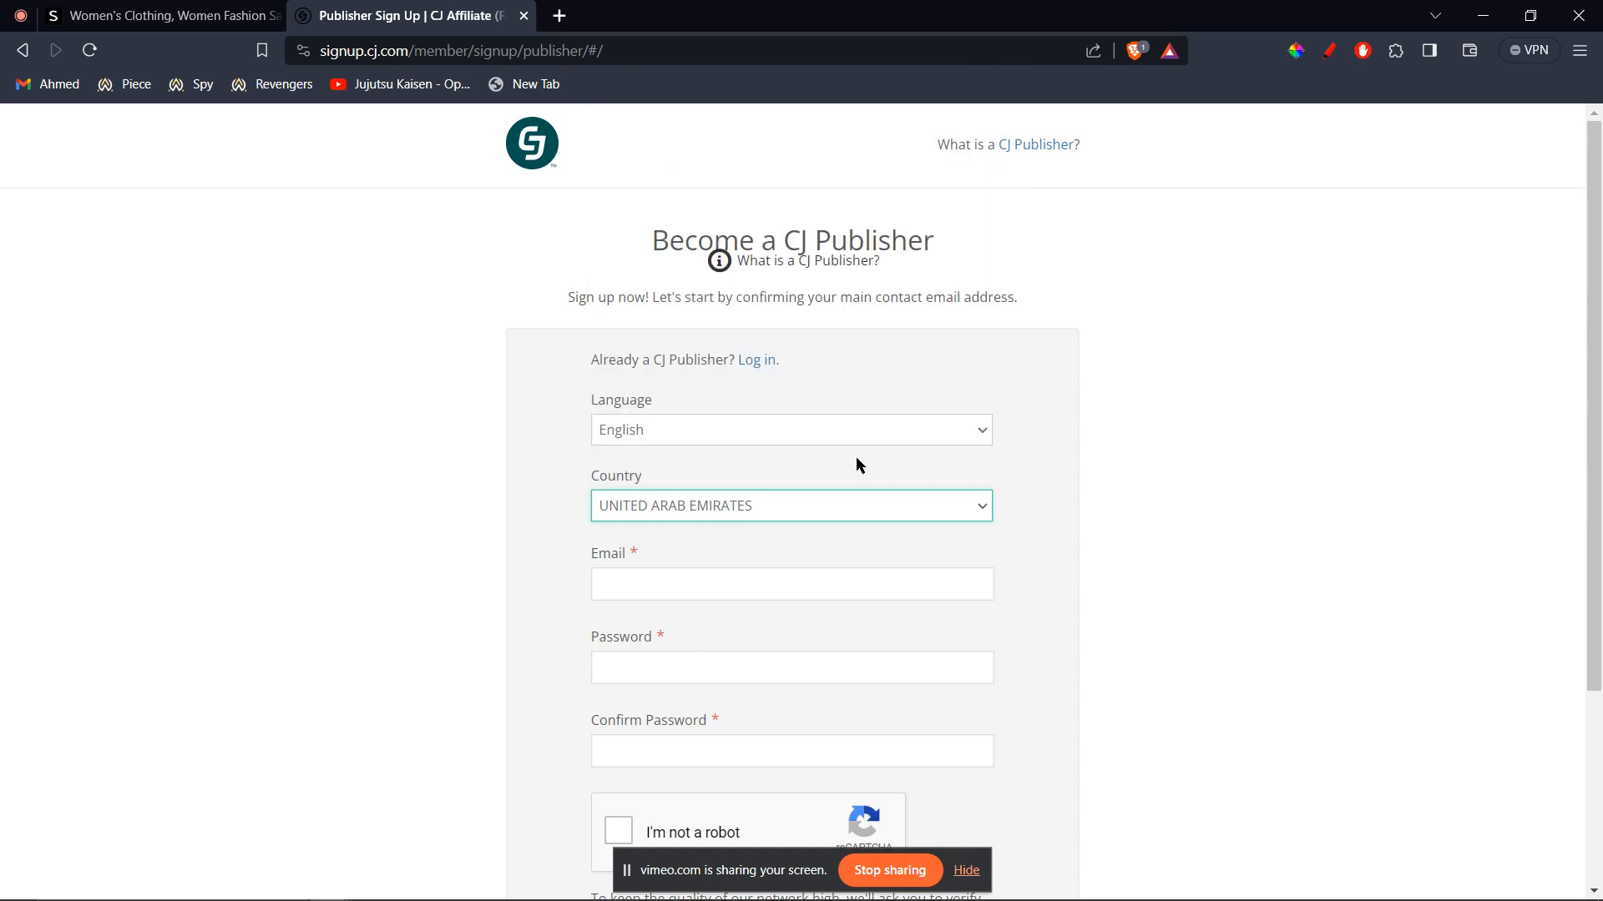
left_click(799, 580)
key("ctrl+v")
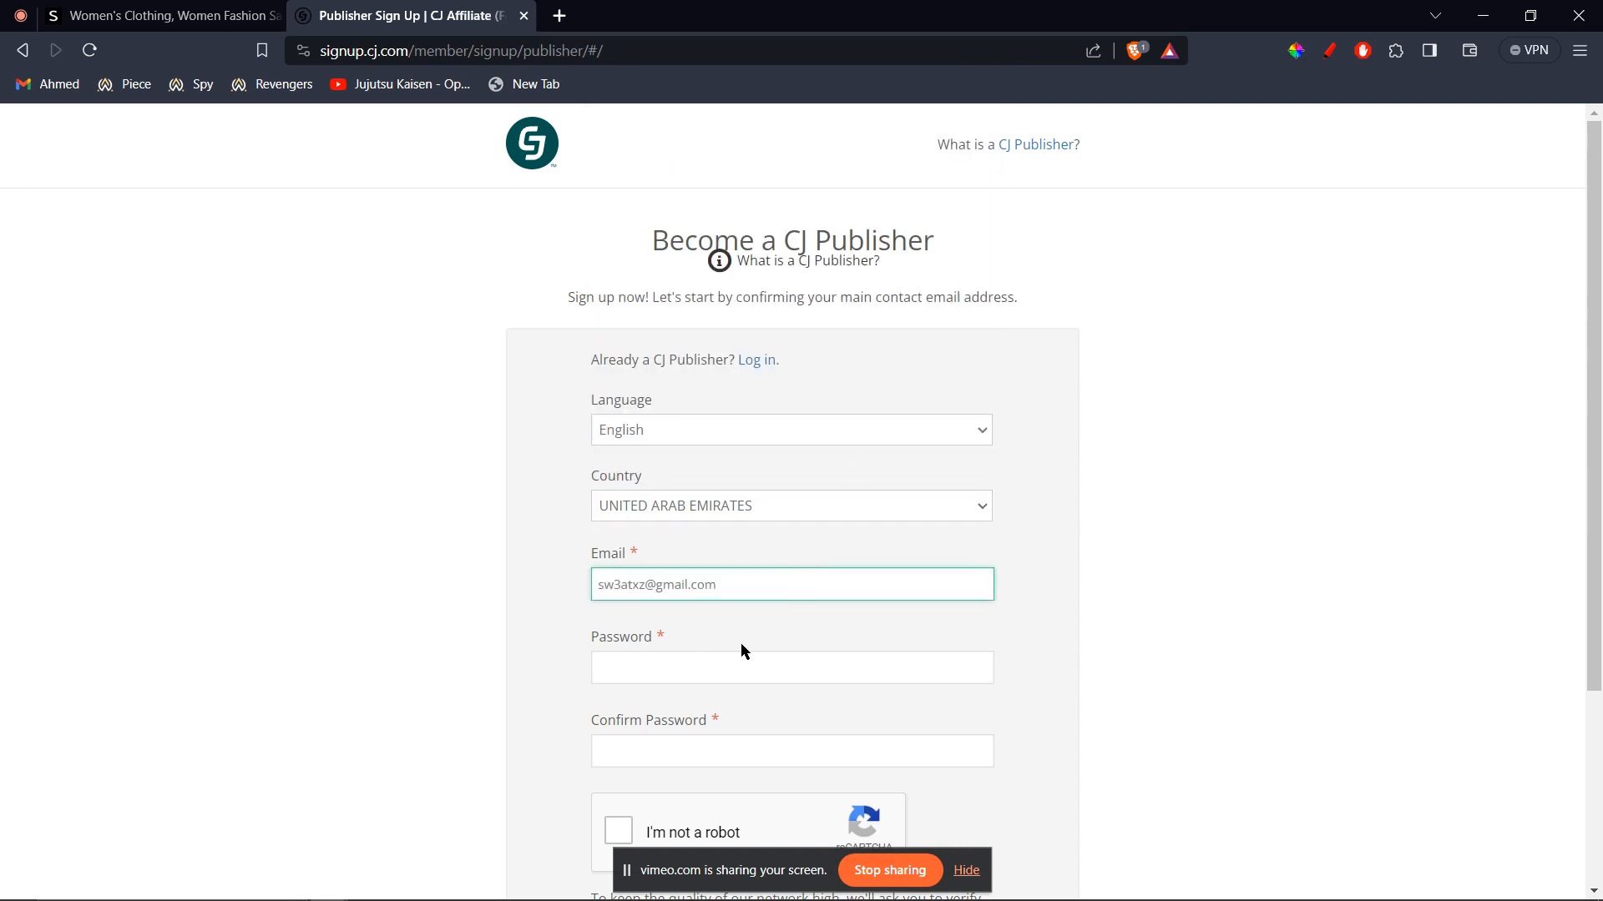
Enter the account password and repeat it in the confirmation field
type("••••••")
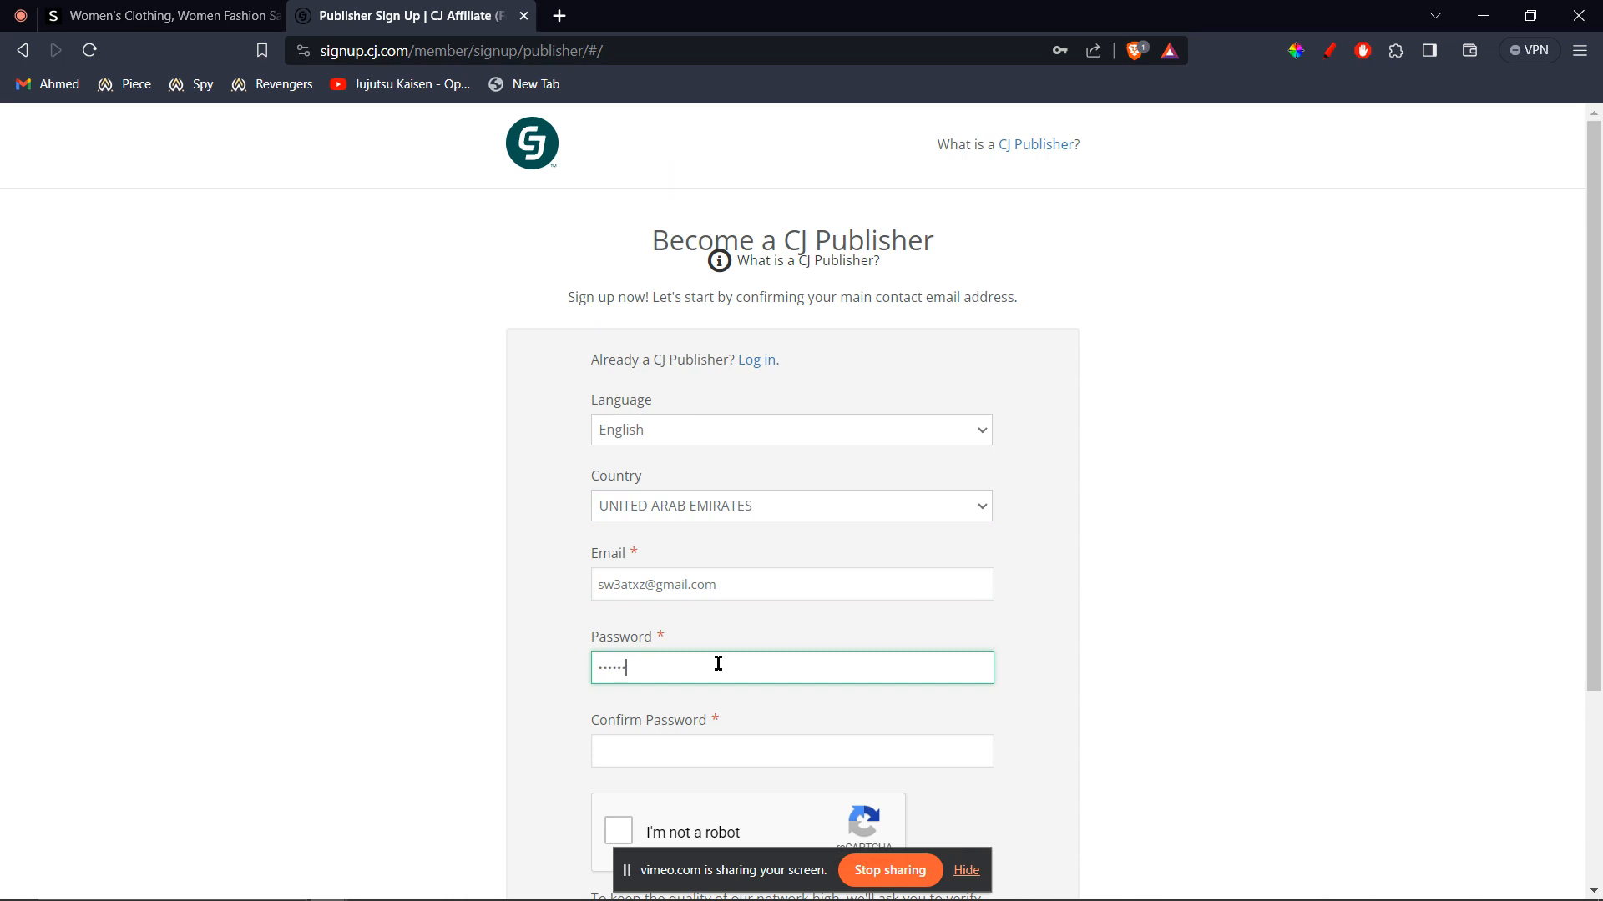
key("Tab")
type("•")
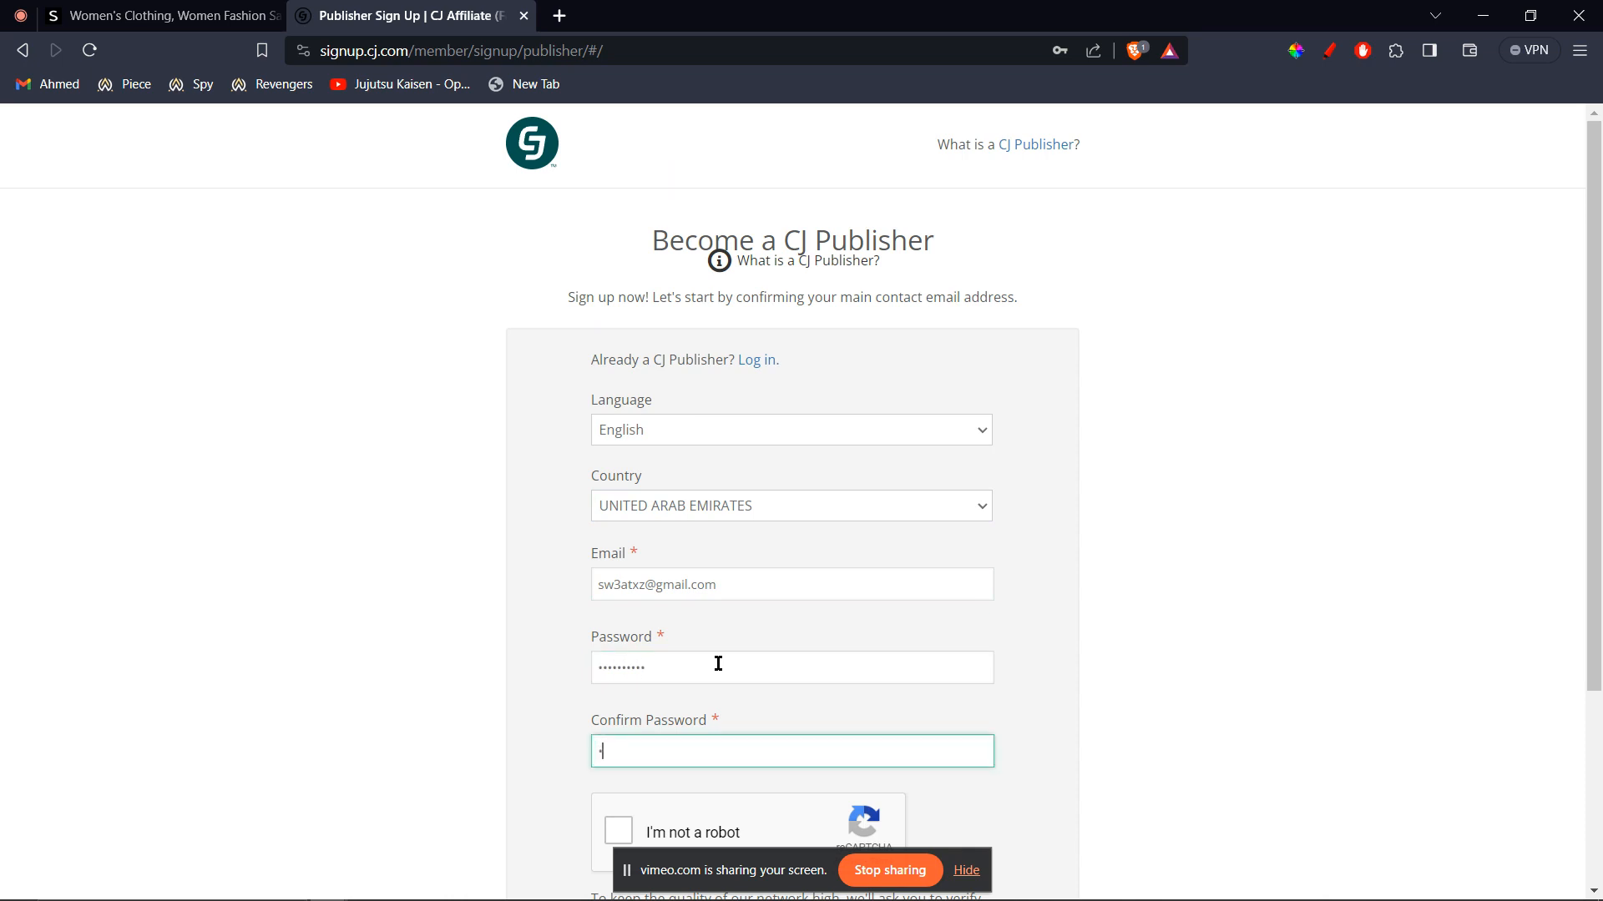
type("••••••••")
Start the reCAPTCHA check and submit all image squares containing the fire hydrant
scroll(718, 663, "down", 3)
left_click(618, 612)
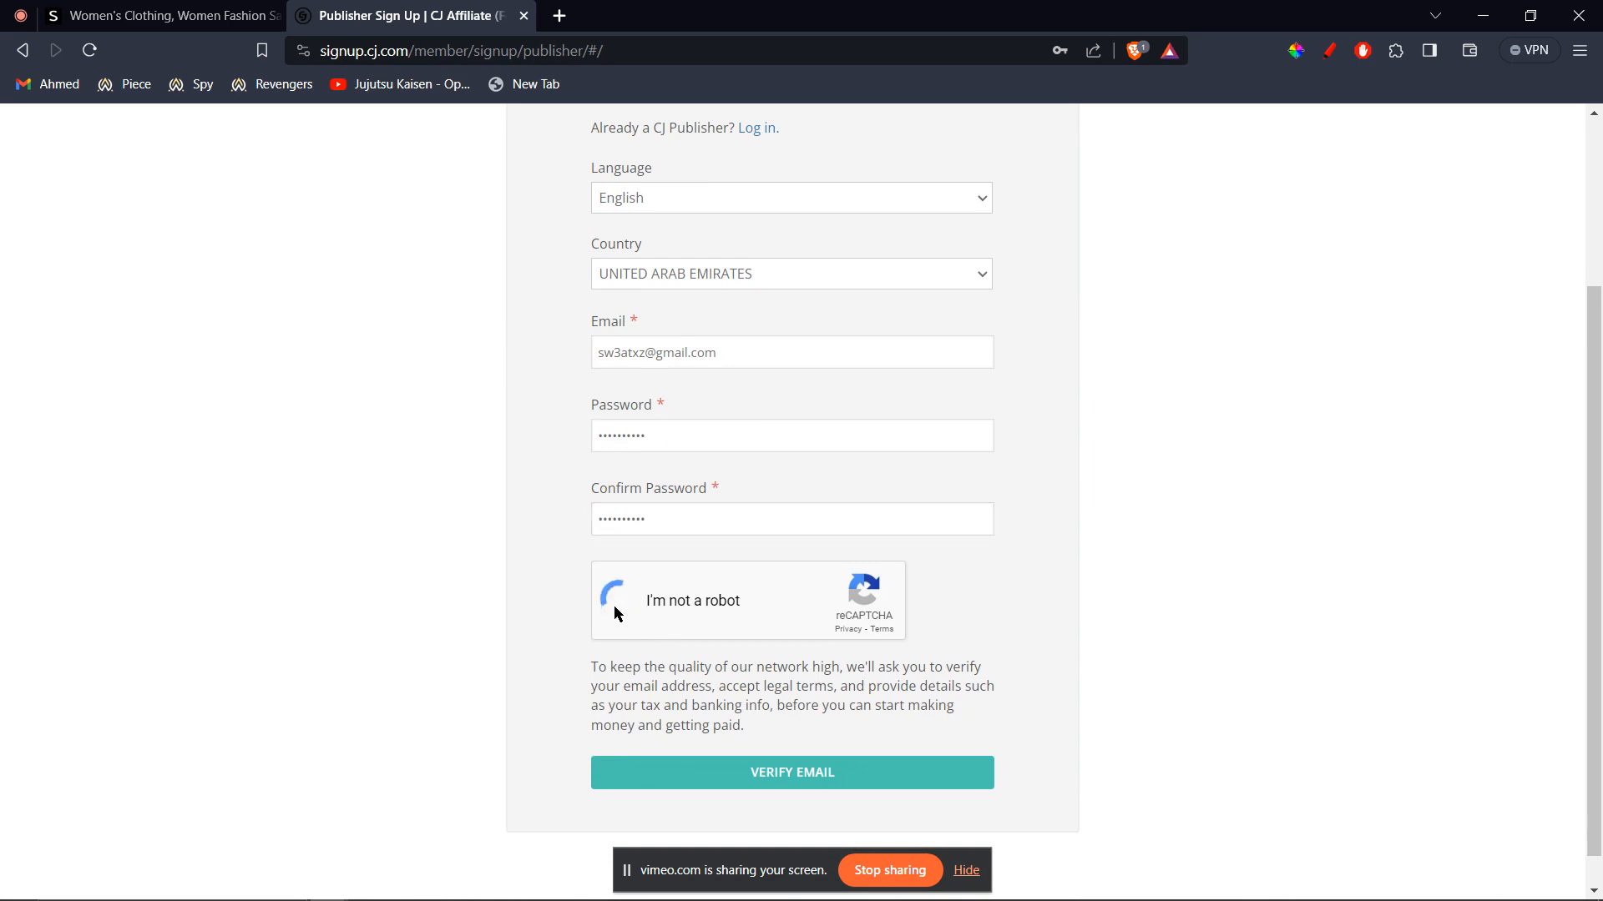
left_click(907, 485)
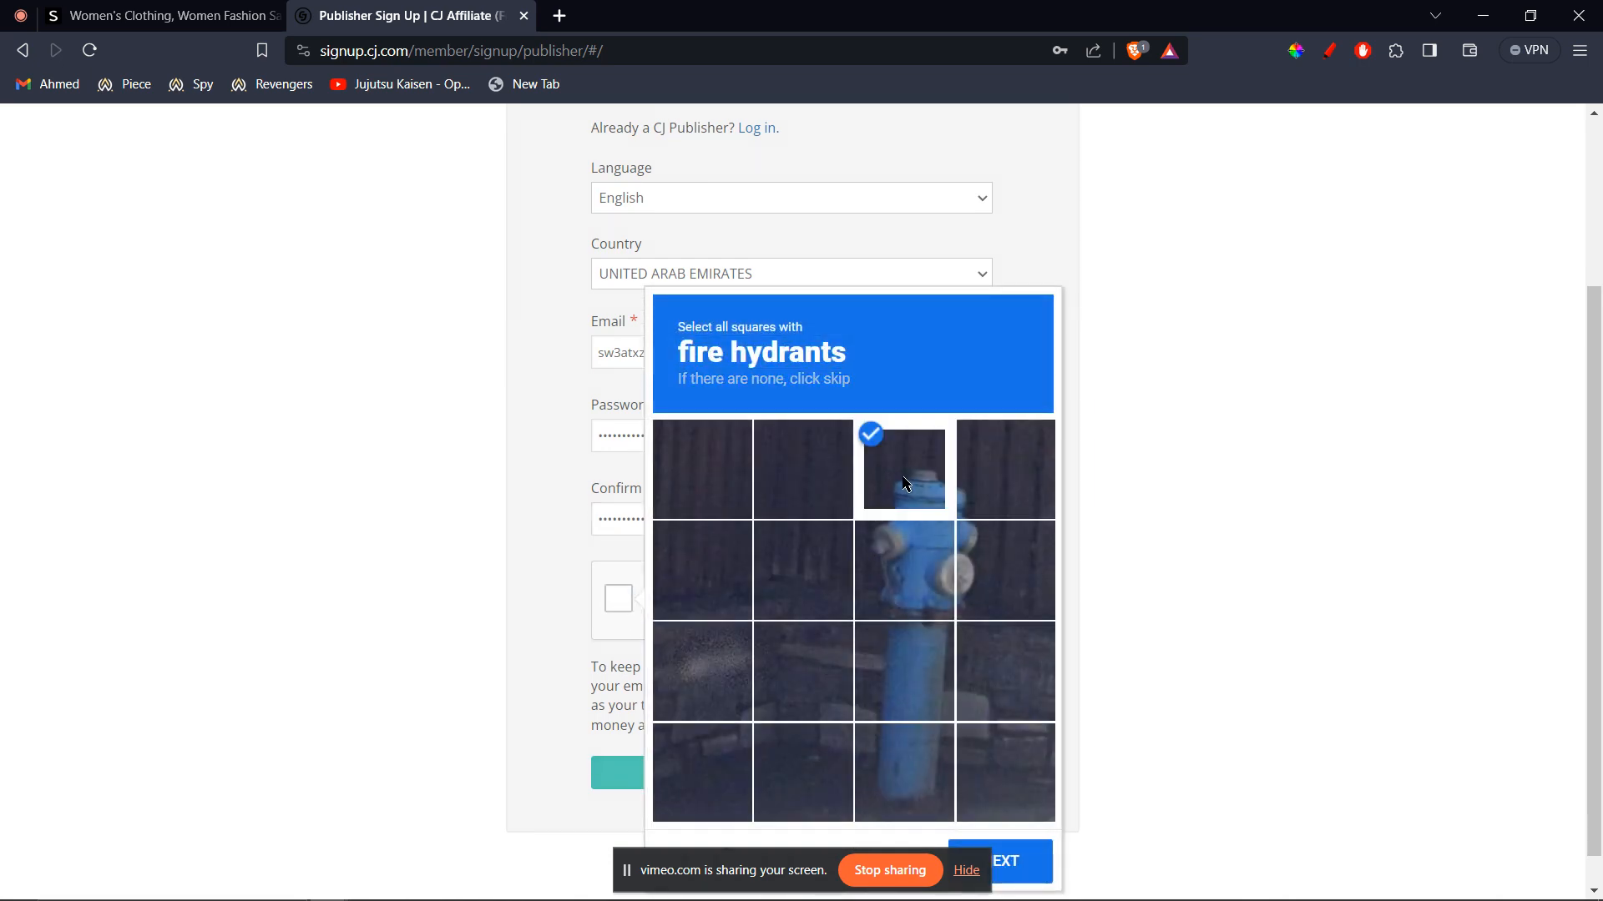
left_click(916, 584)
left_click(977, 561)
left_click(985, 497)
left_click(916, 701)
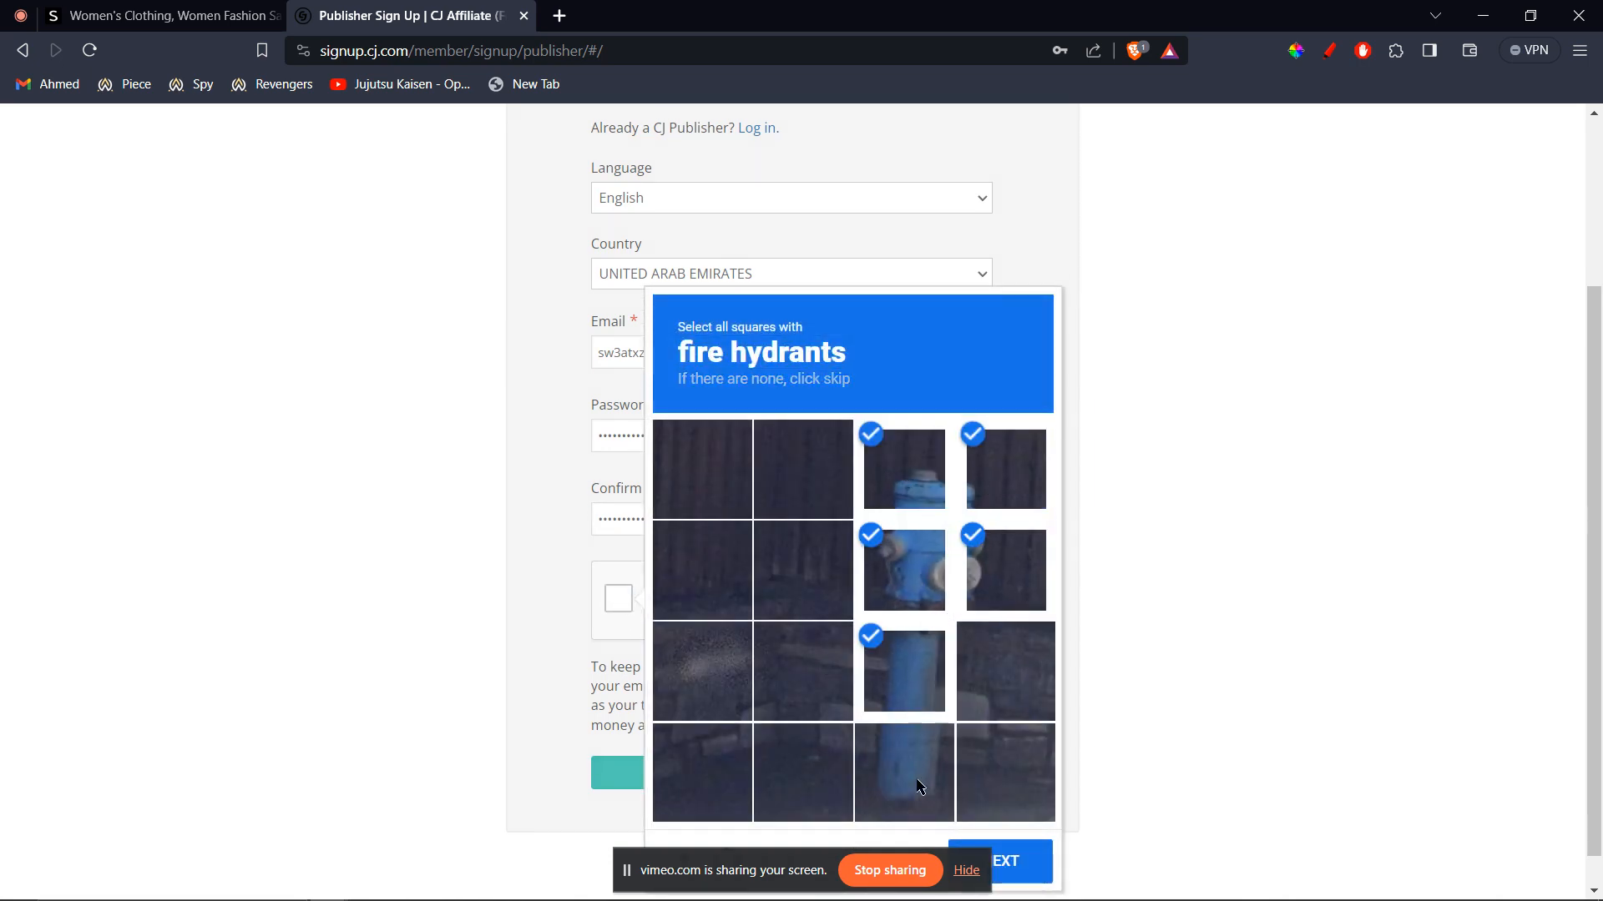
left_click(919, 780)
left_click(1035, 868)
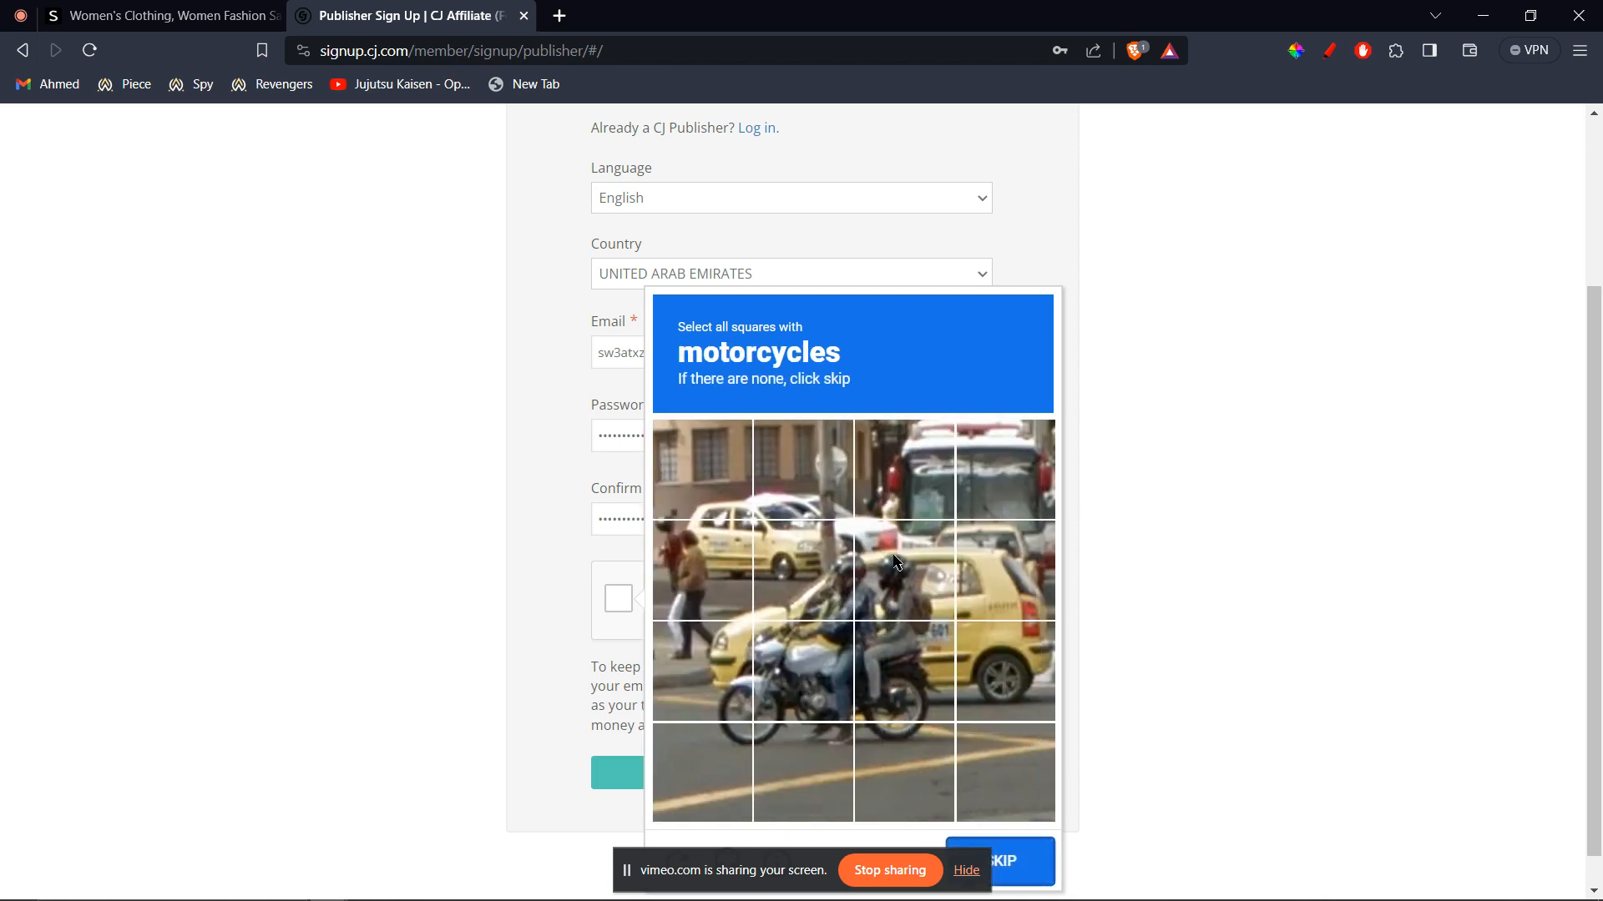
Select the image squares containing the motorcycle and verify to finish the reCAPTCHA check
left_click(897, 566)
left_click(891, 669)
left_click(893, 785)
left_click(760, 766)
left_click(785, 680)
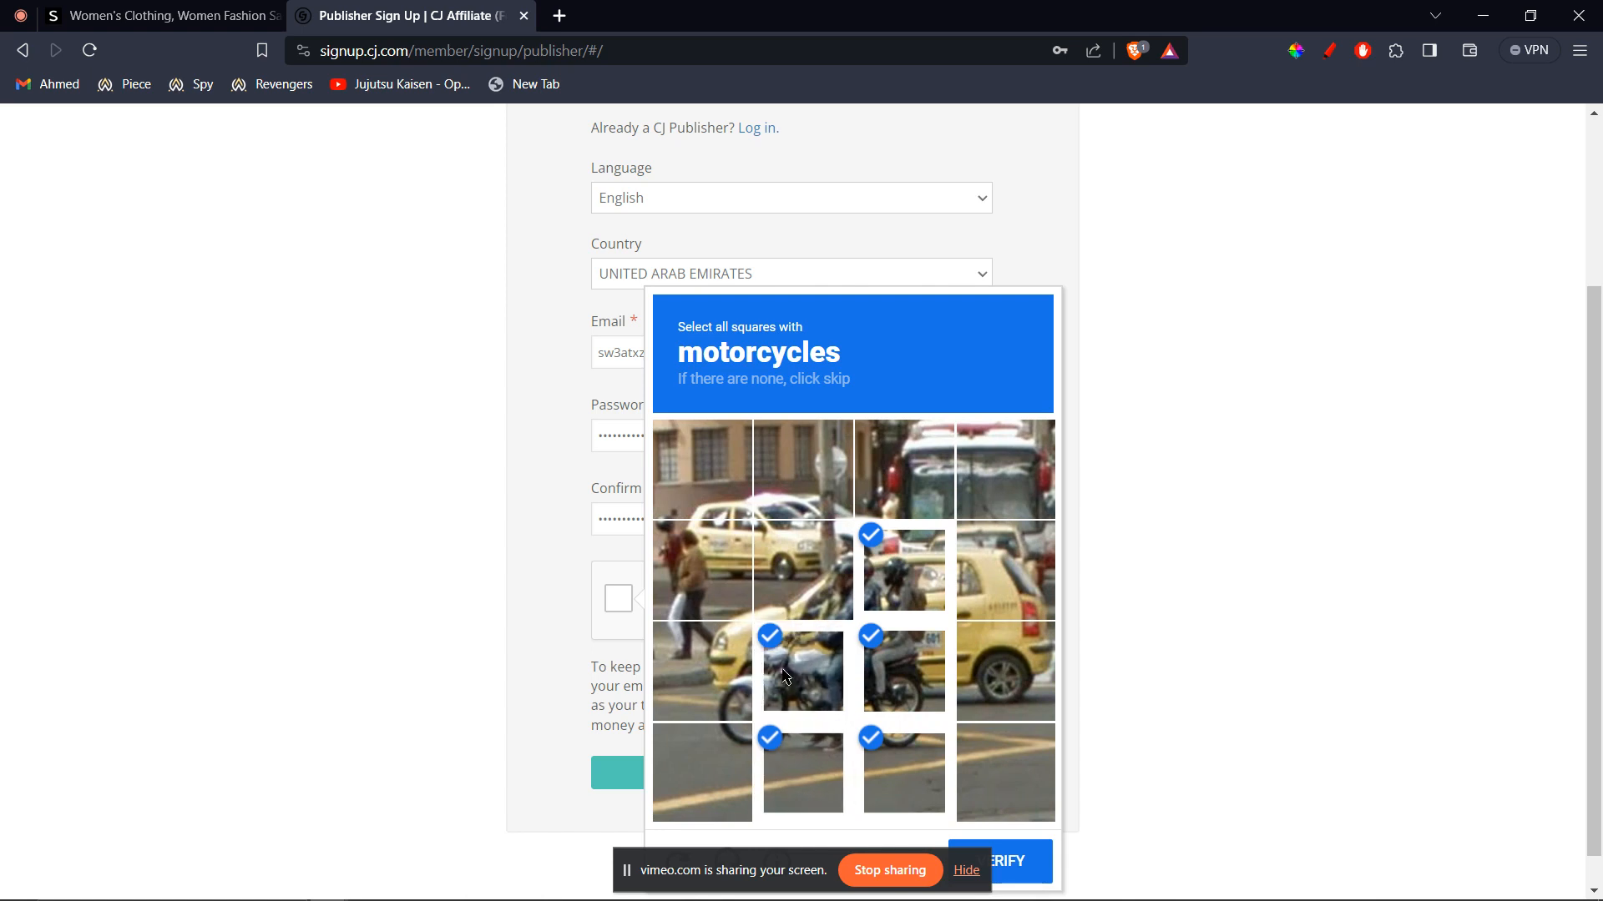
left_click(701, 672)
left_click(705, 762)
left_click(796, 582)
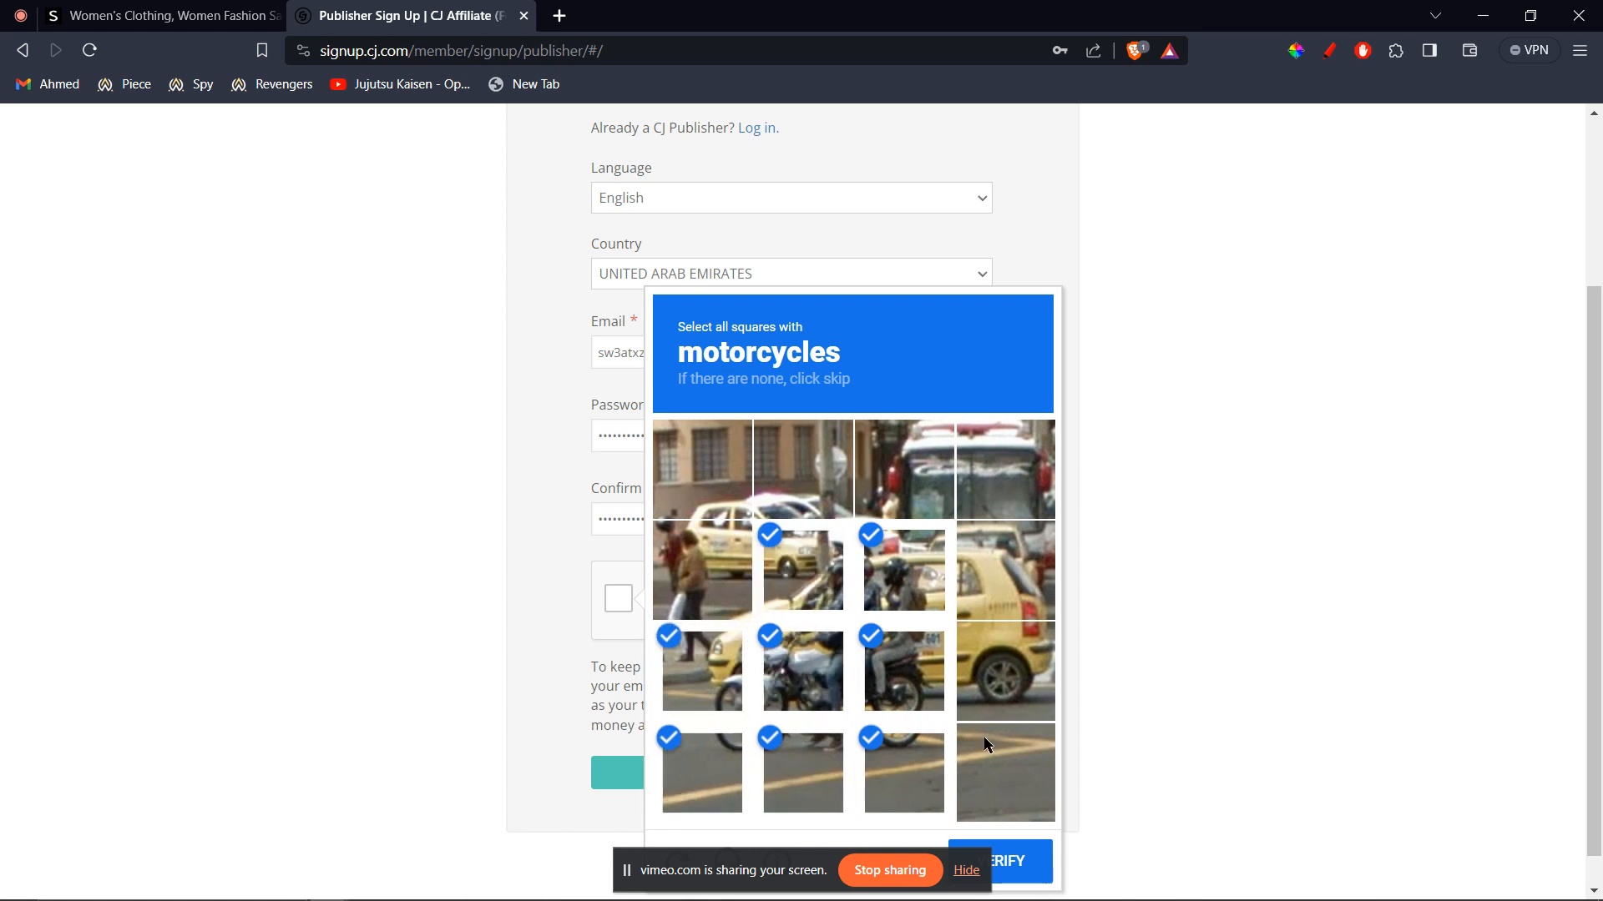
left_click(1017, 862)
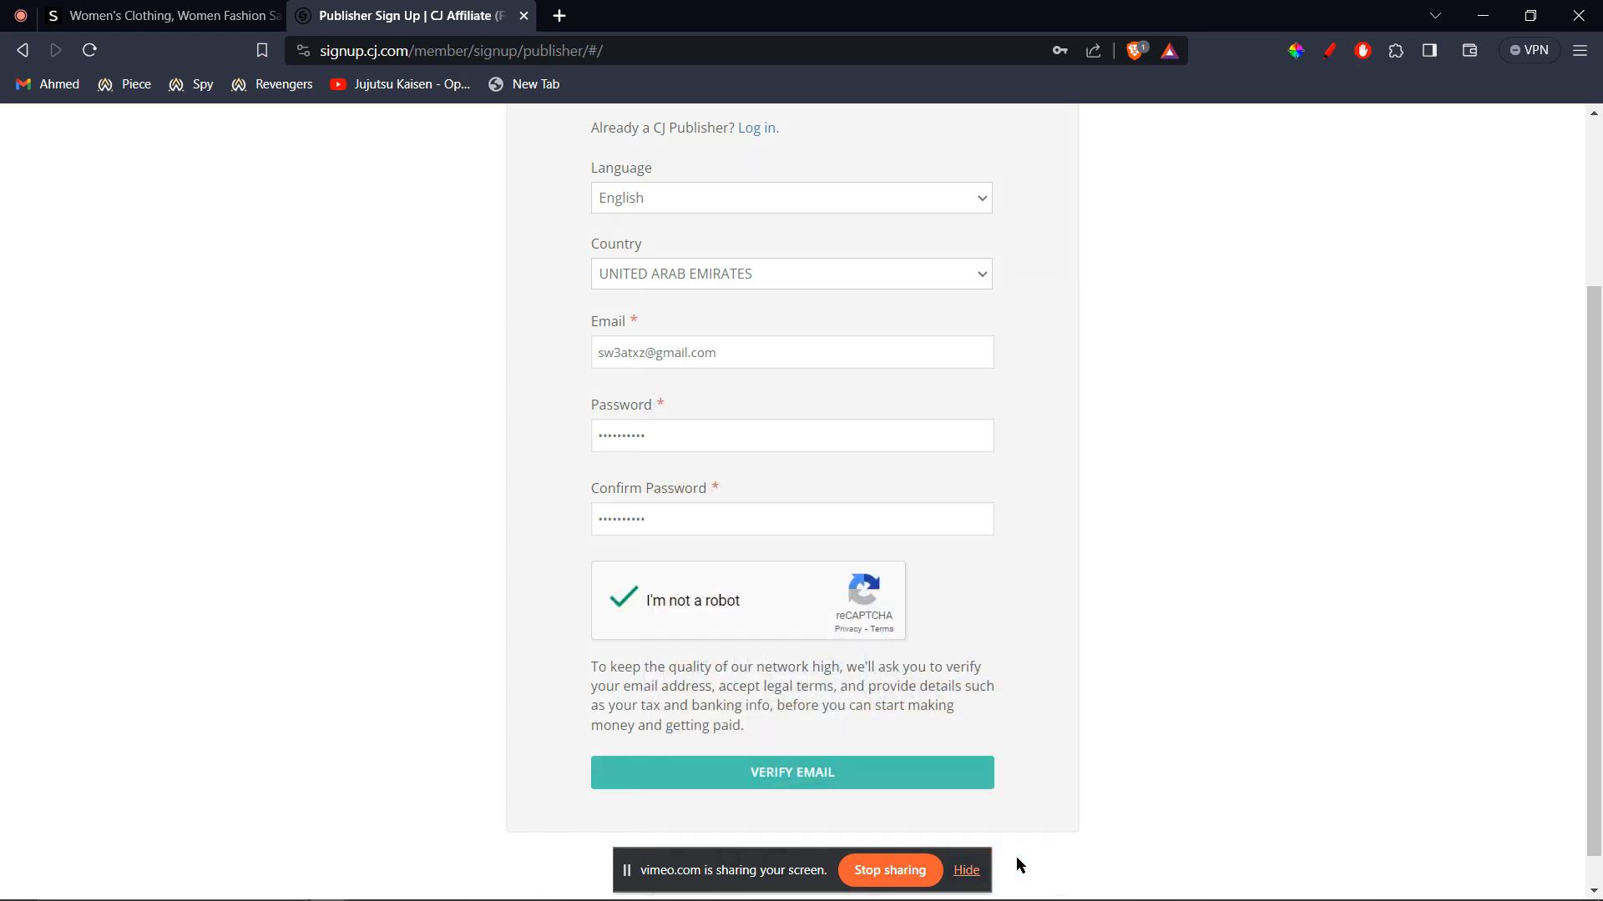
Submit the sign-up form for email verification and save the login in the browser's password manager
left_click(851, 783)
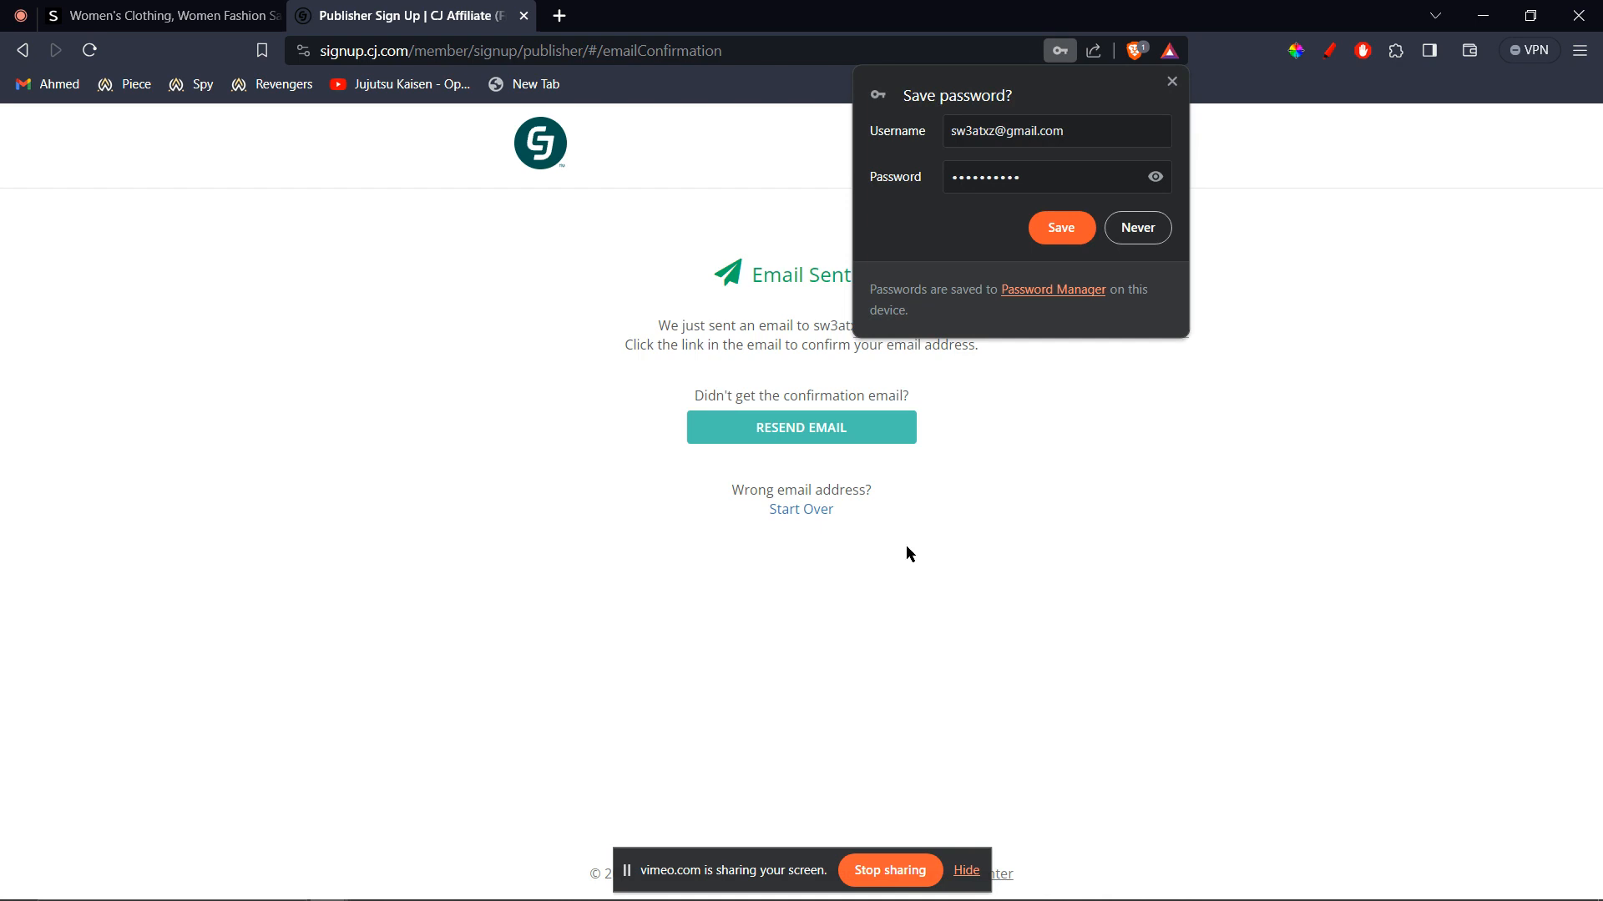
left_click(1067, 227)
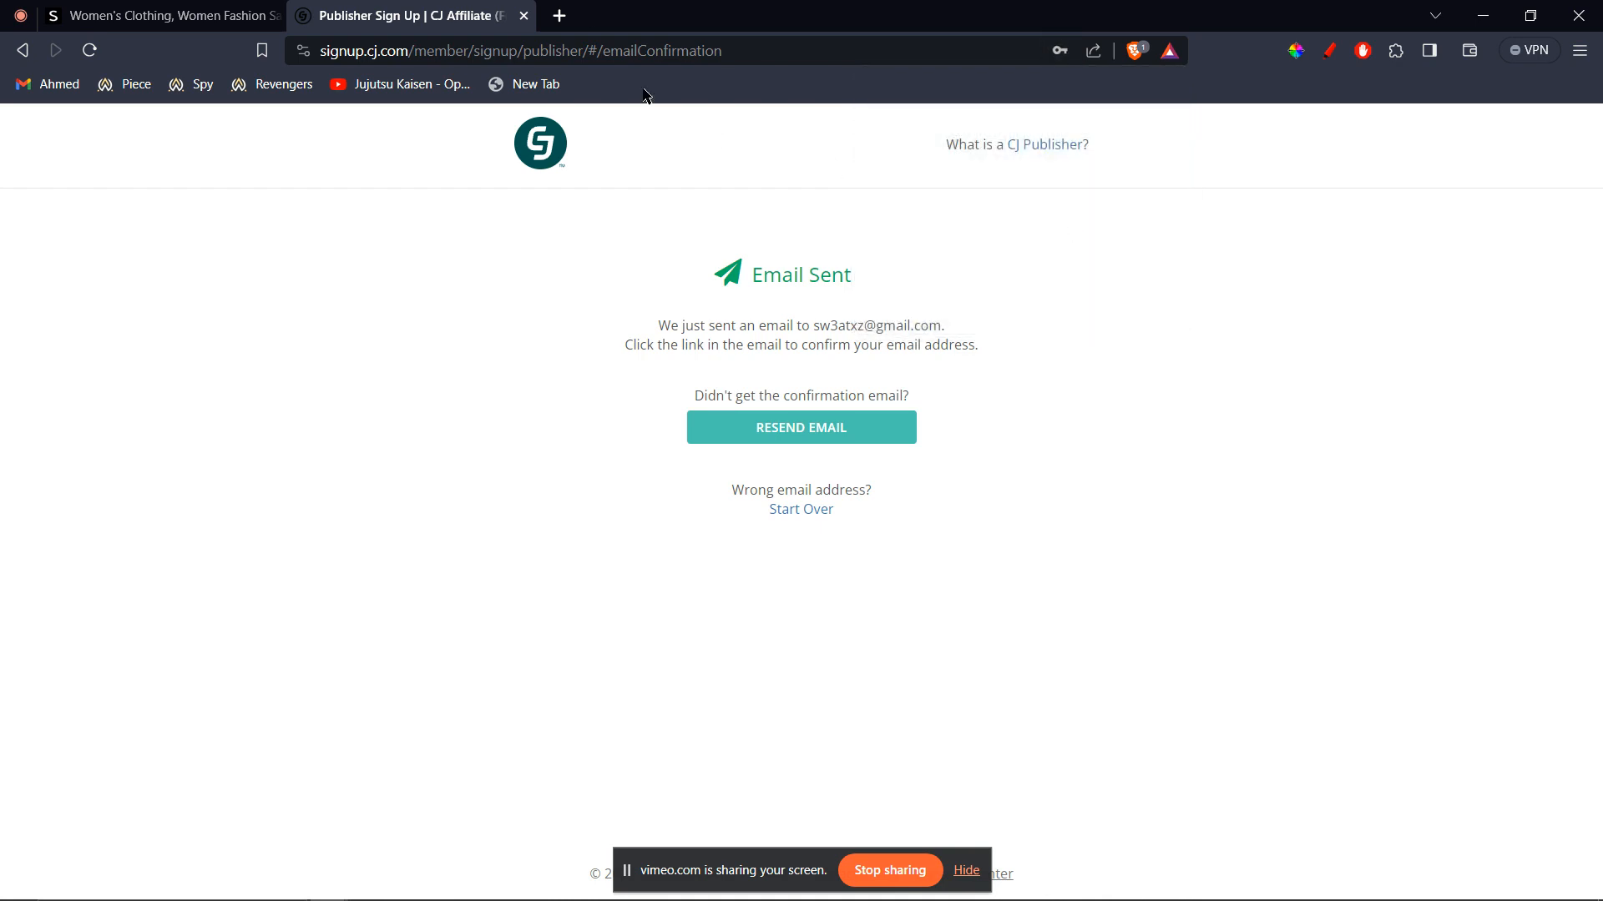
Open Gmail in a new tab and confirm the publisher account through the CJ Affiliate sign-up email
left_click(559, 16)
type("gmail.com")
key("Return")
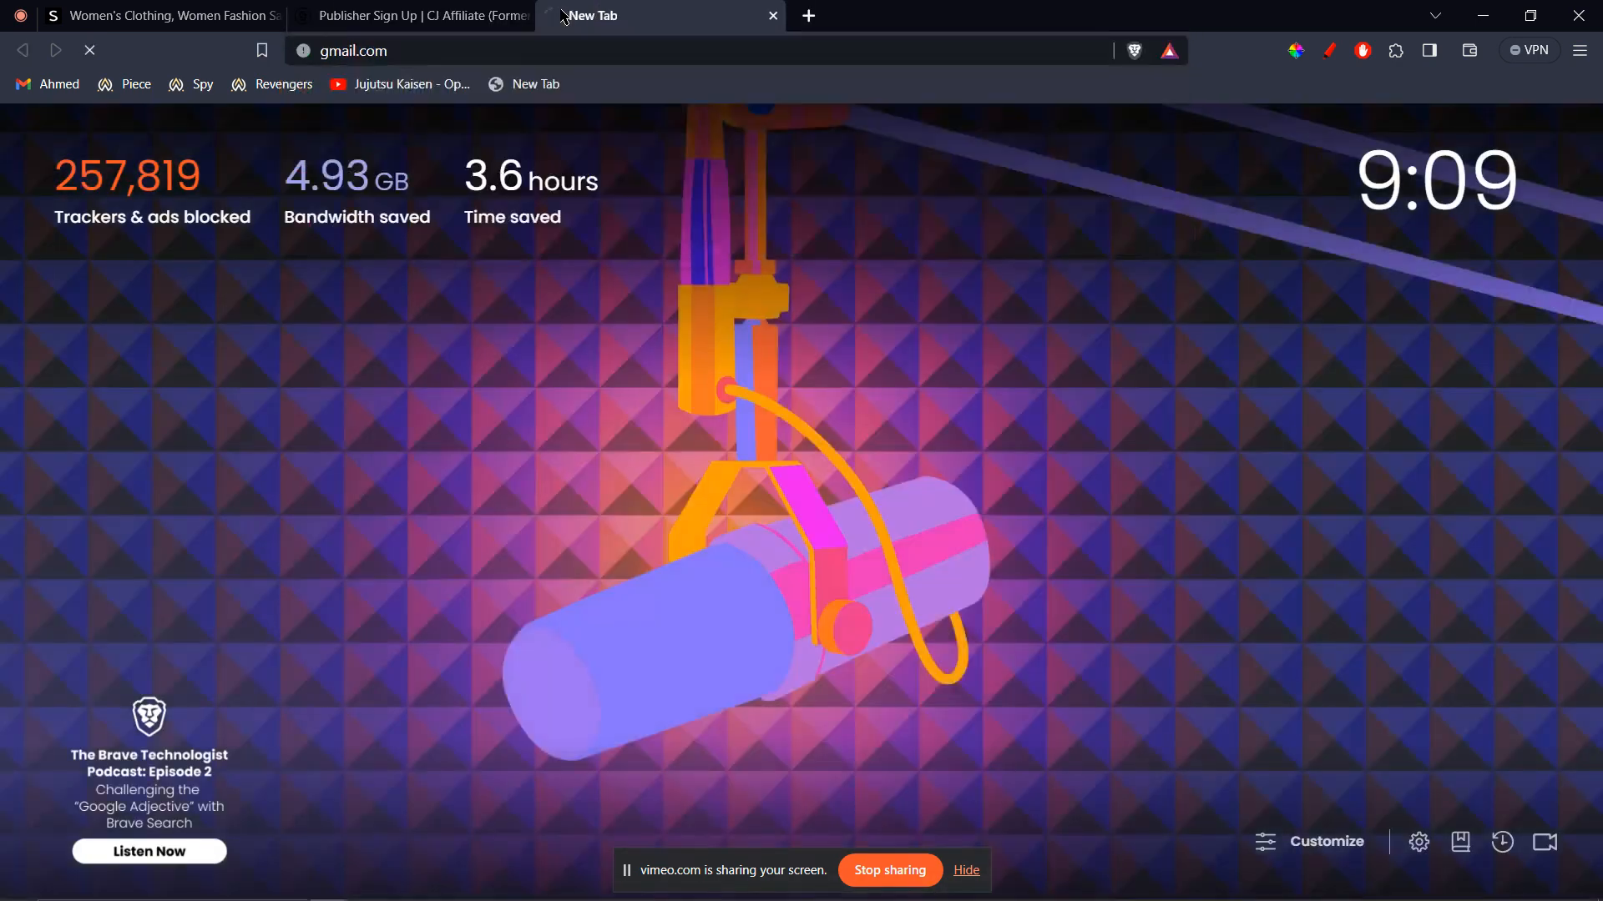
left_click(474, 15)
left_click(596, 12)
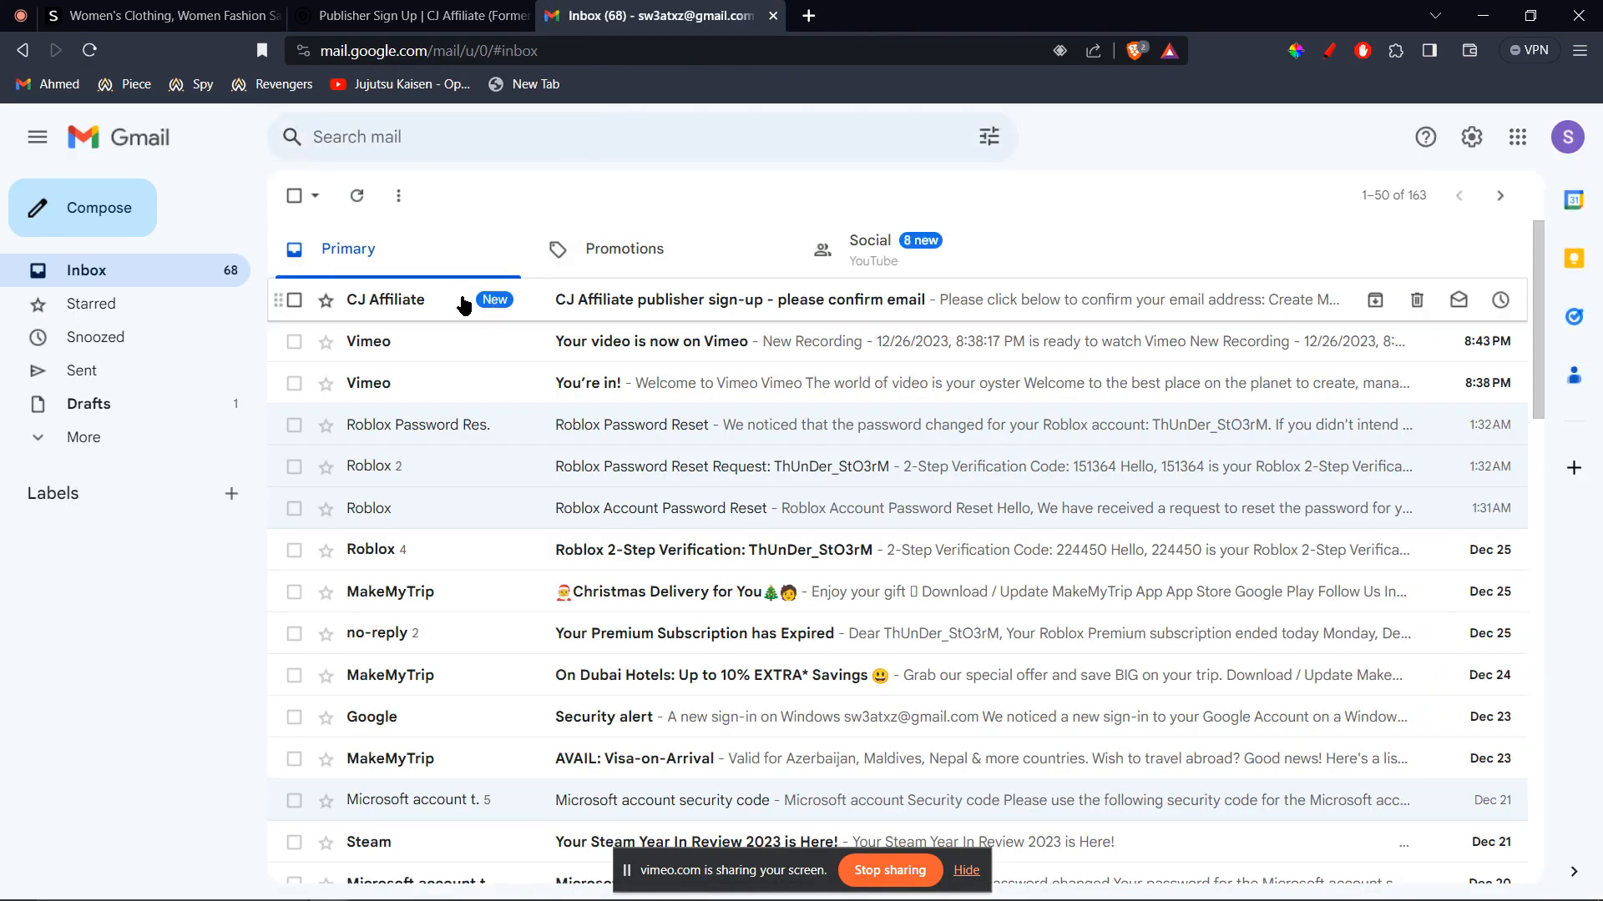
left_click(464, 306)
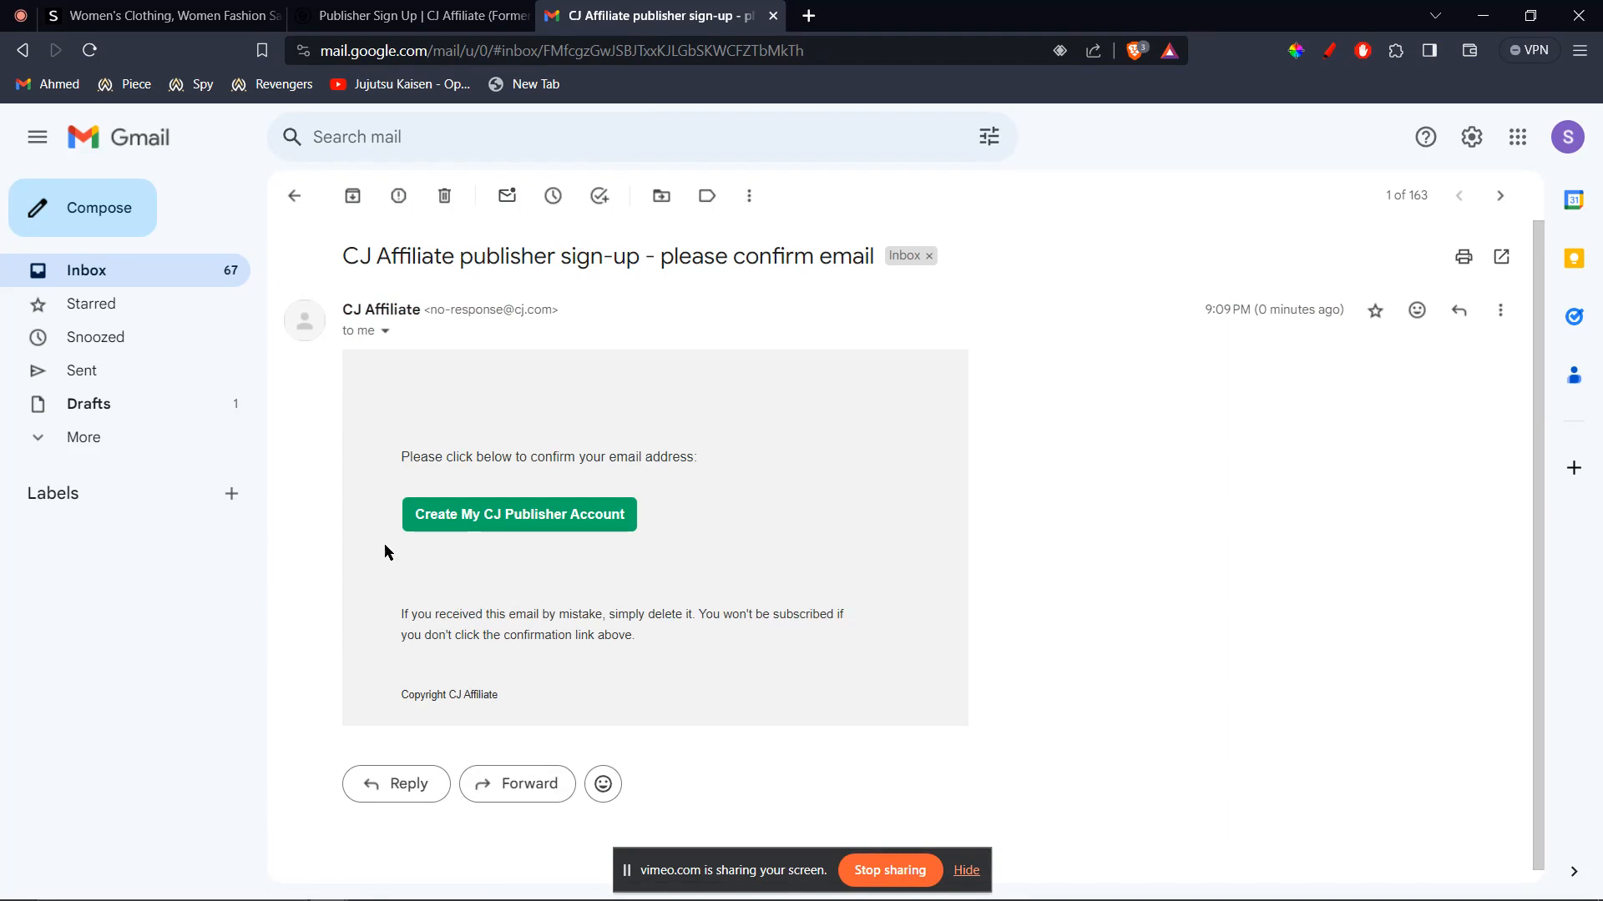
left_click(550, 517)
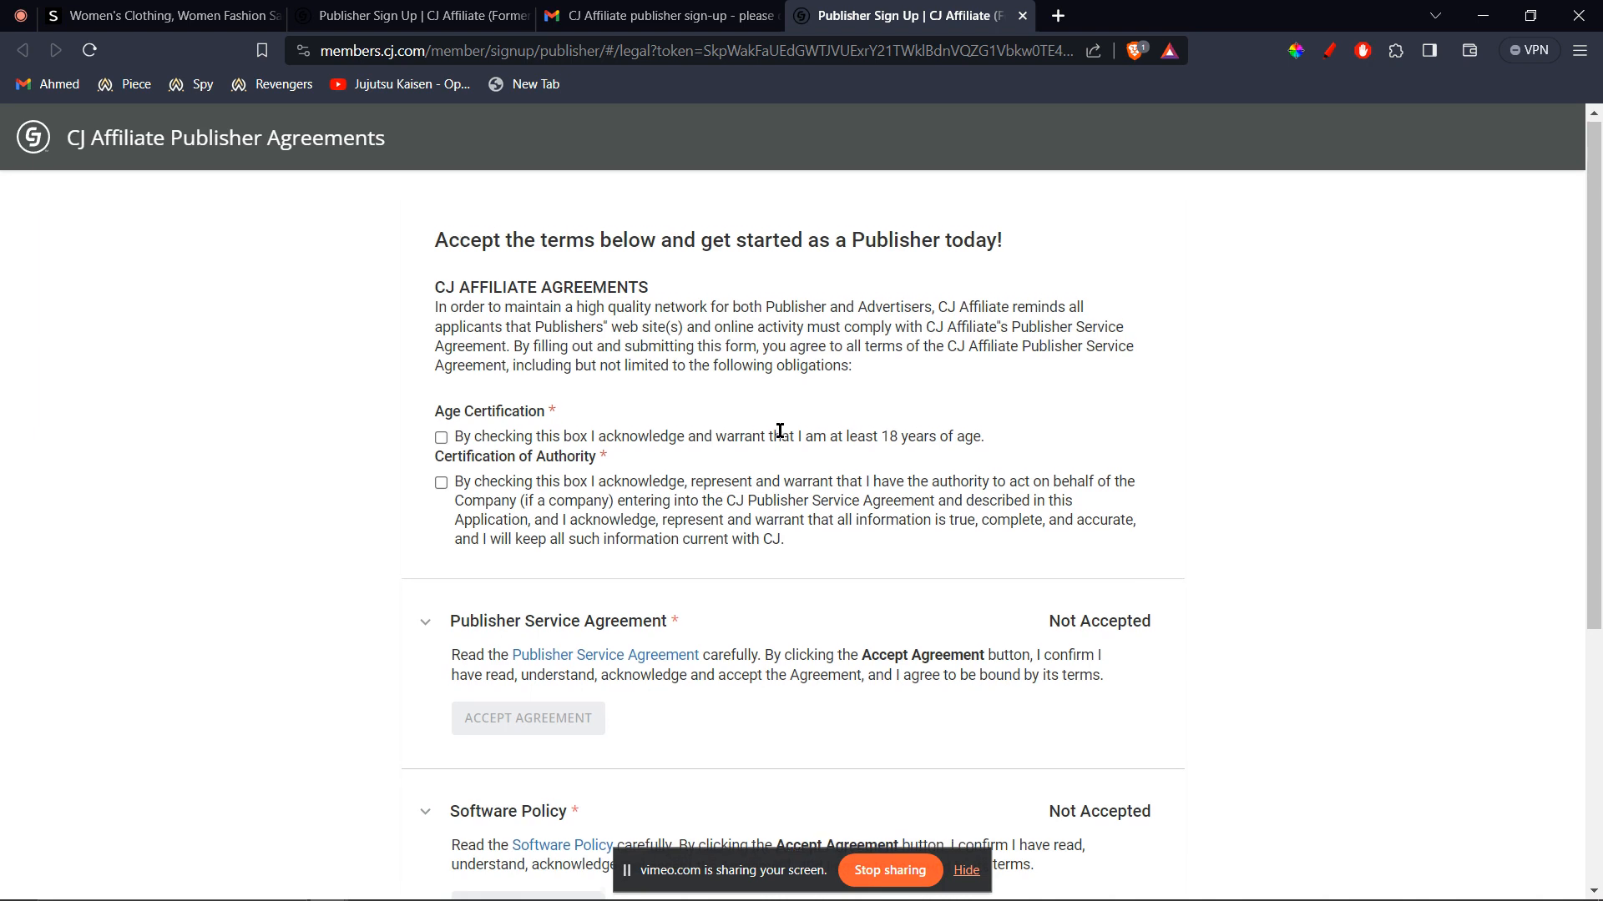
Tick both the Age Certification and the Certification of Authority acknowledgements in the CJ Affiliate agreements
scroll(781, 434, "down", 1)
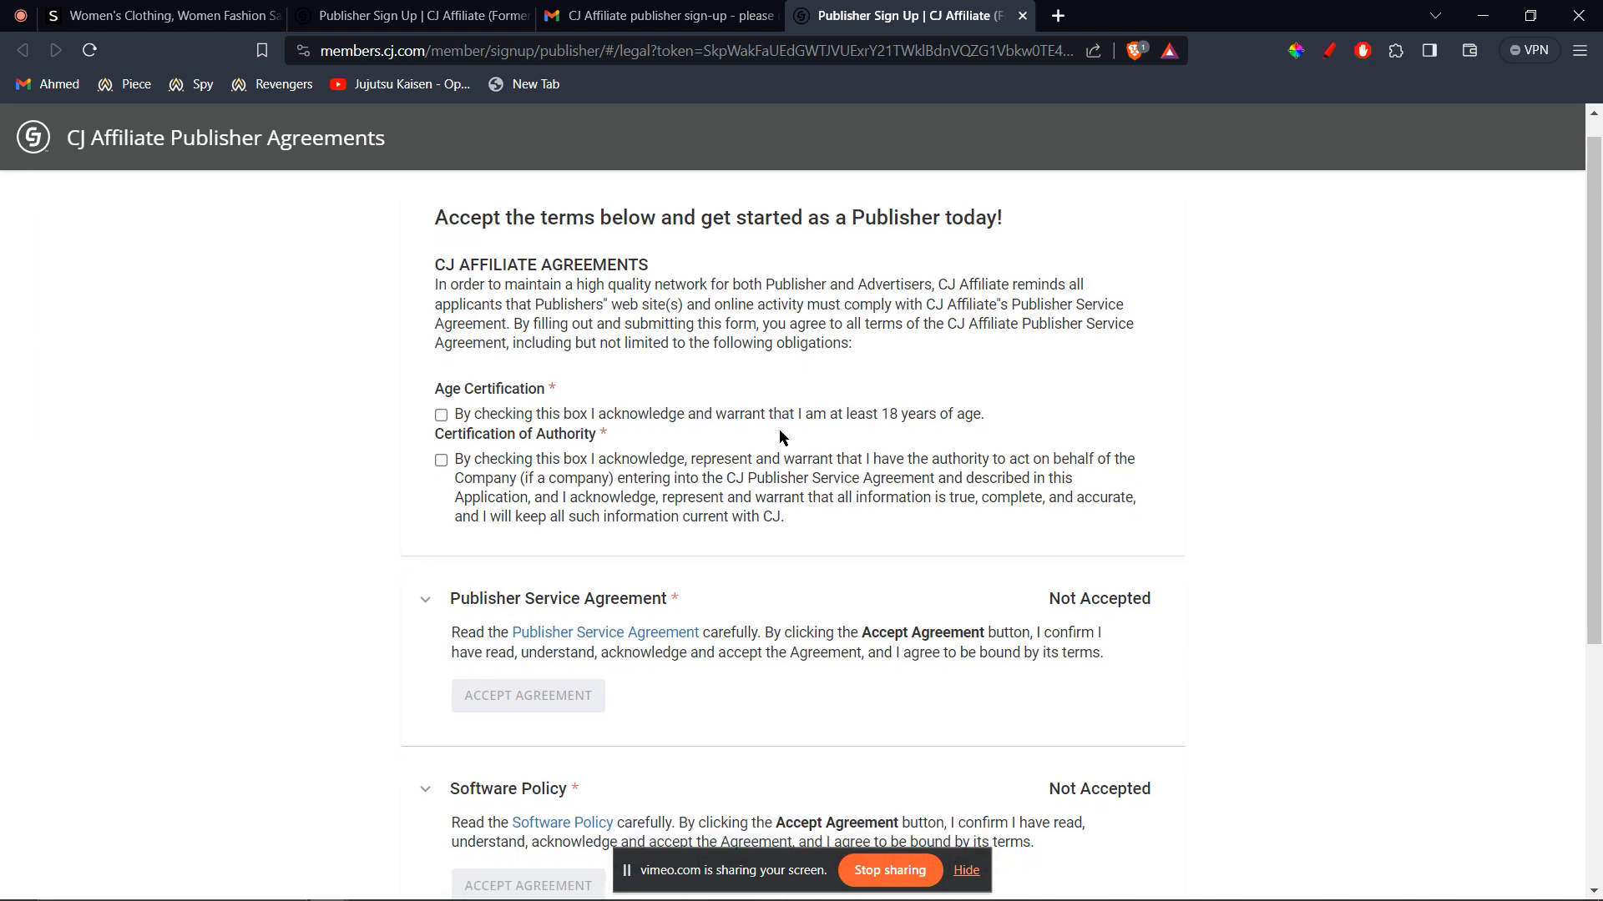
scroll(781, 434, "down", 1)
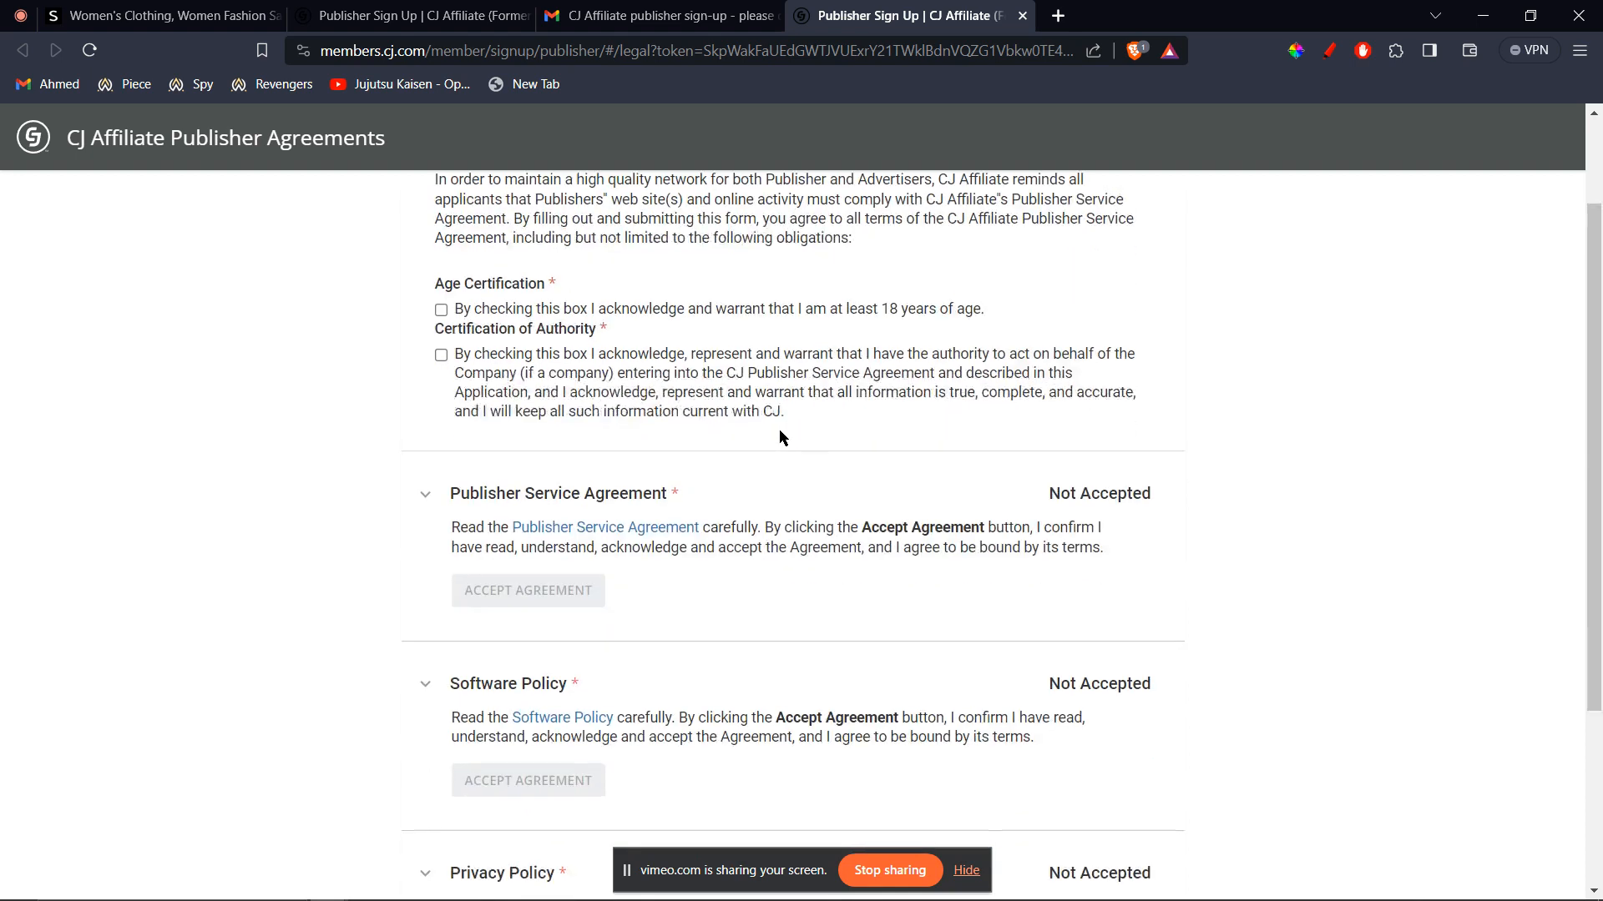
scroll(781, 434, "up", 1)
left_click(442, 387)
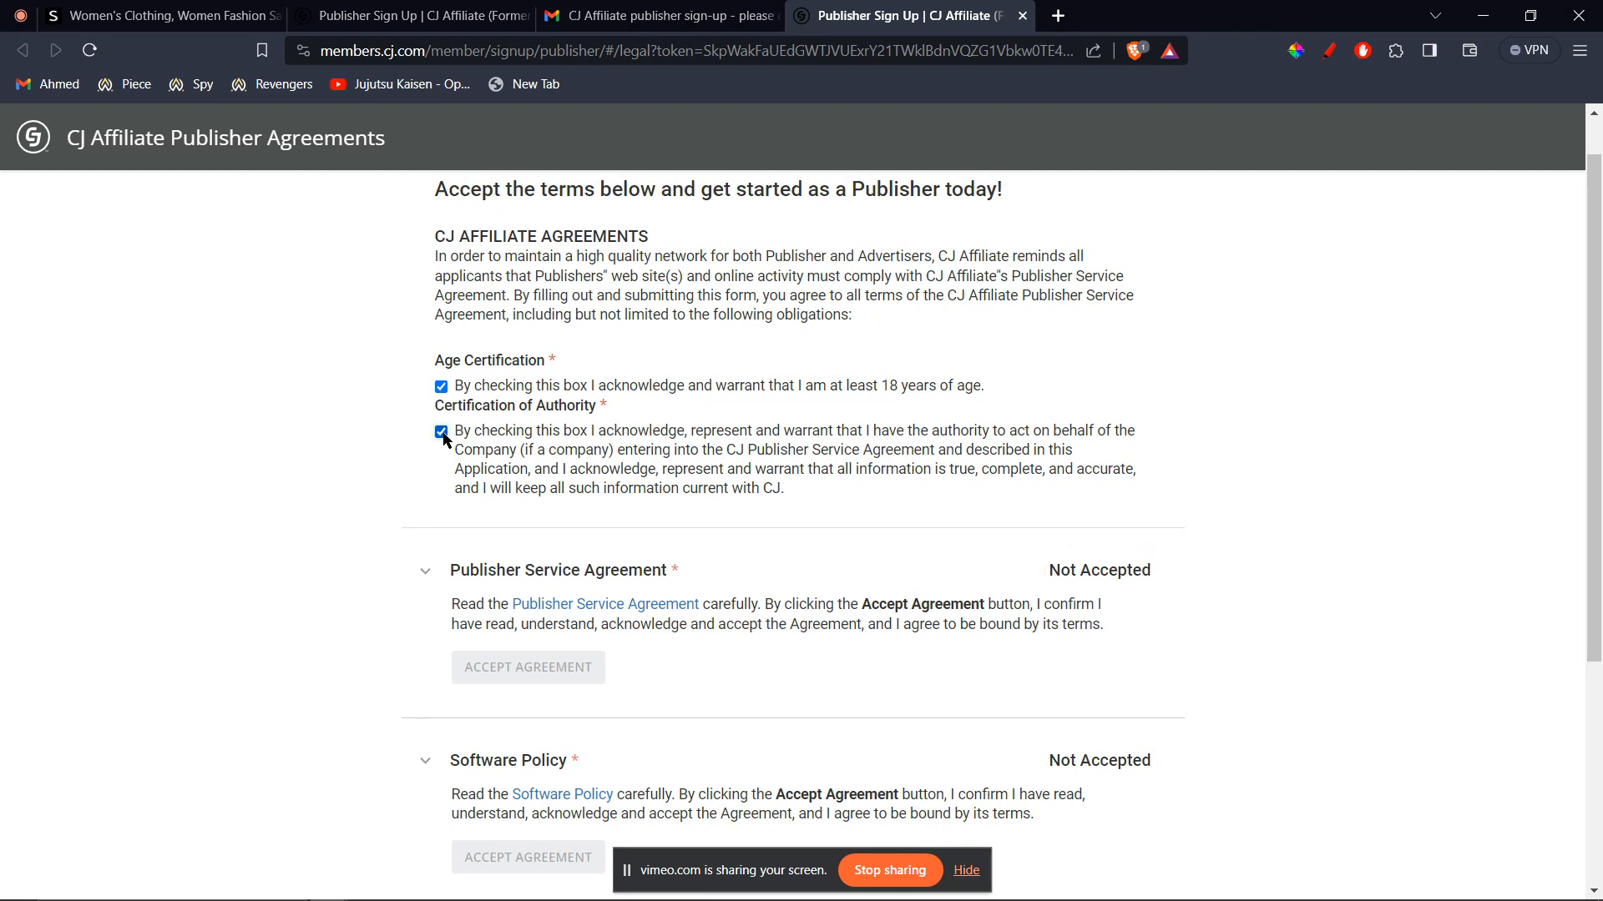
Open the Publisher Service Agreement document, close it, and accept that agreement
scroll(443, 434, "down", 1)
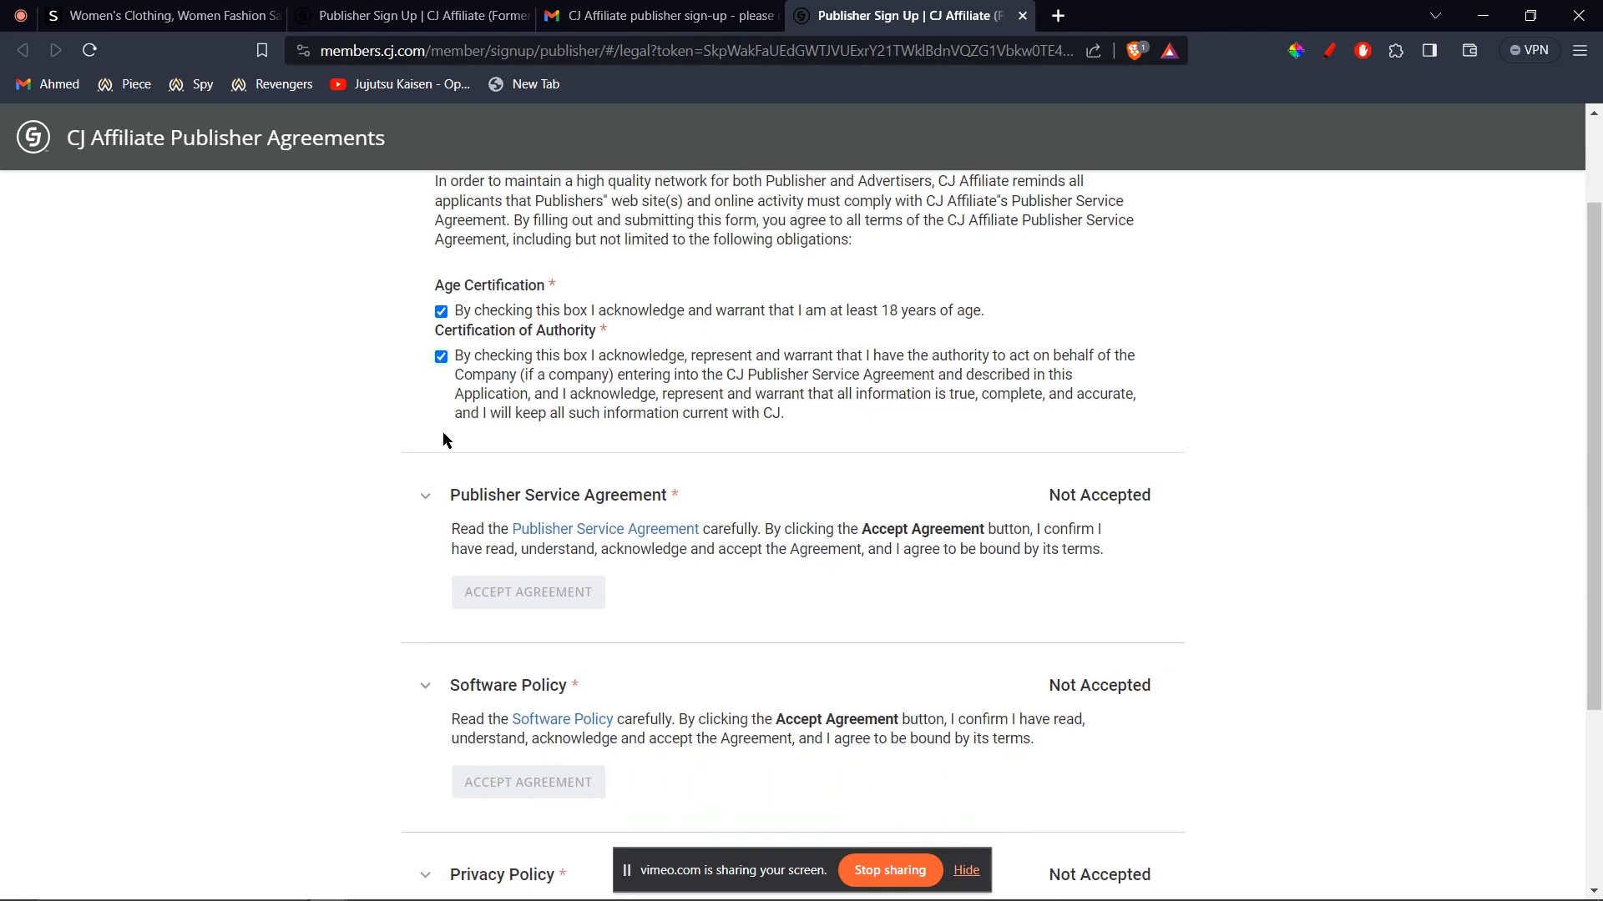
left_click(425, 498)
left_click(425, 501)
left_click(615, 541)
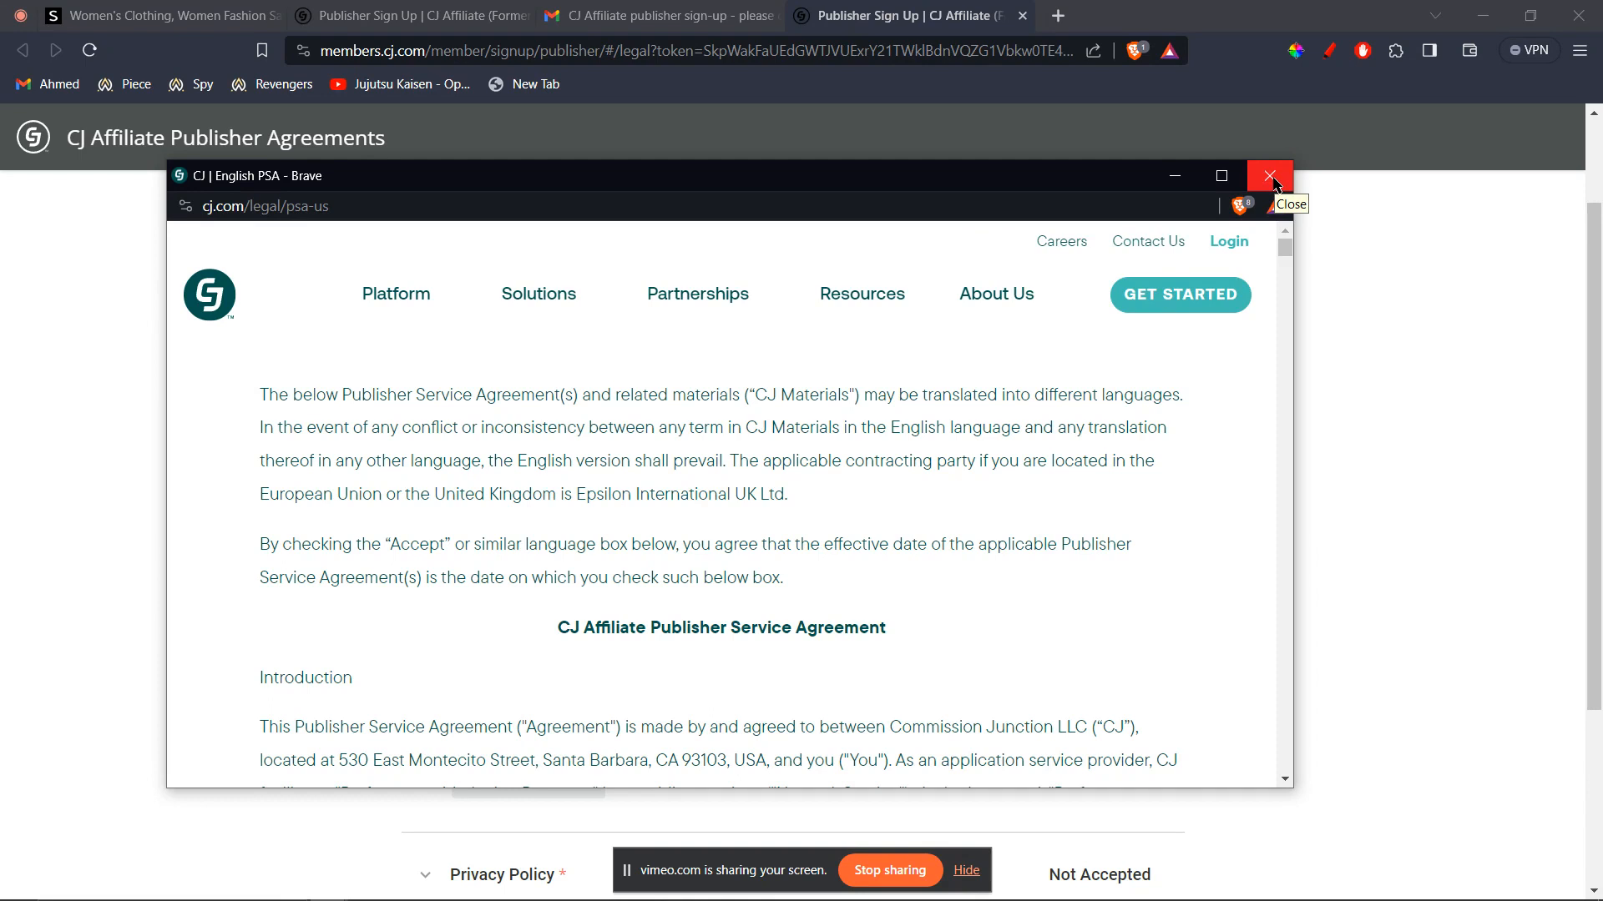
left_click(1271, 177)
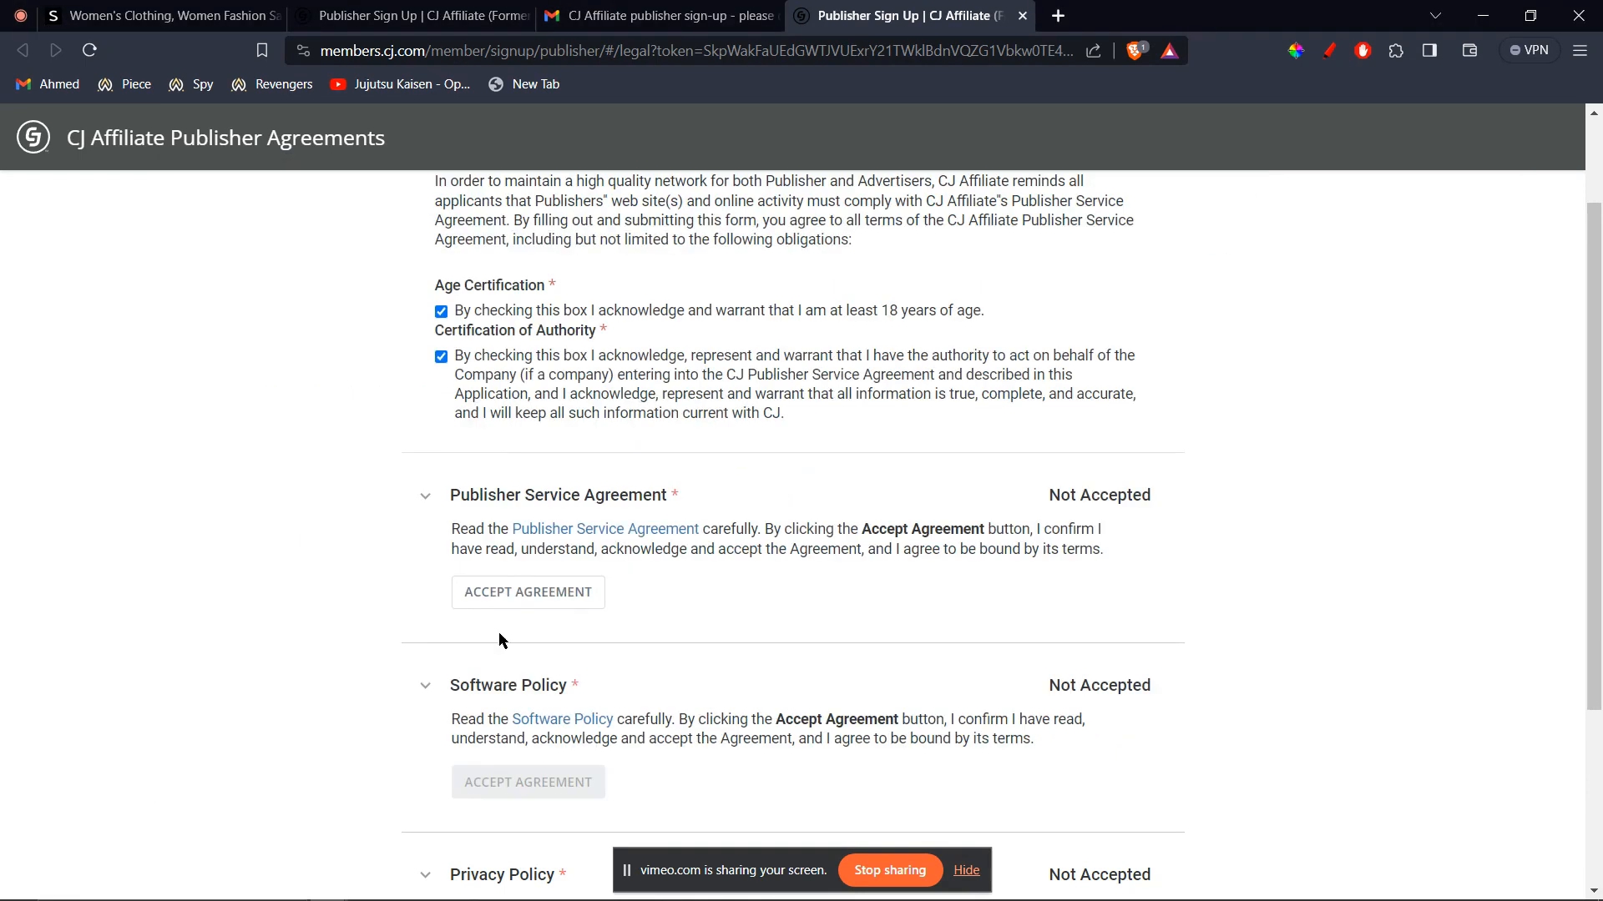
left_click(528, 592)
Open the Software Policy document, close it, and accept the policy
scroll(539, 607, "down", 1)
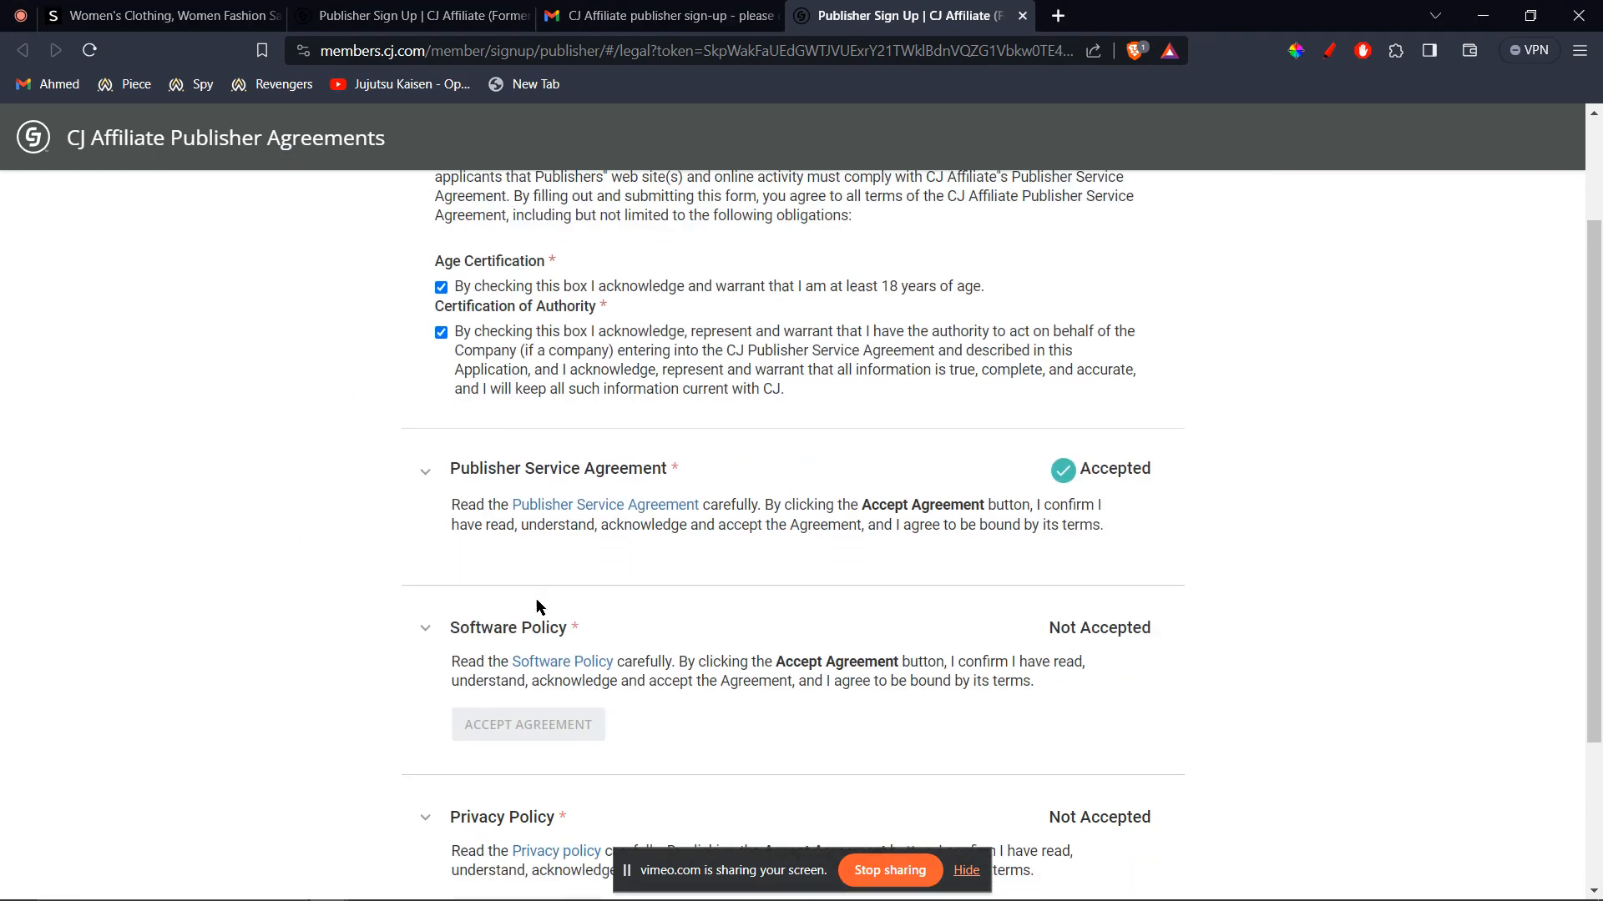
scroll(539, 607, "down", 1)
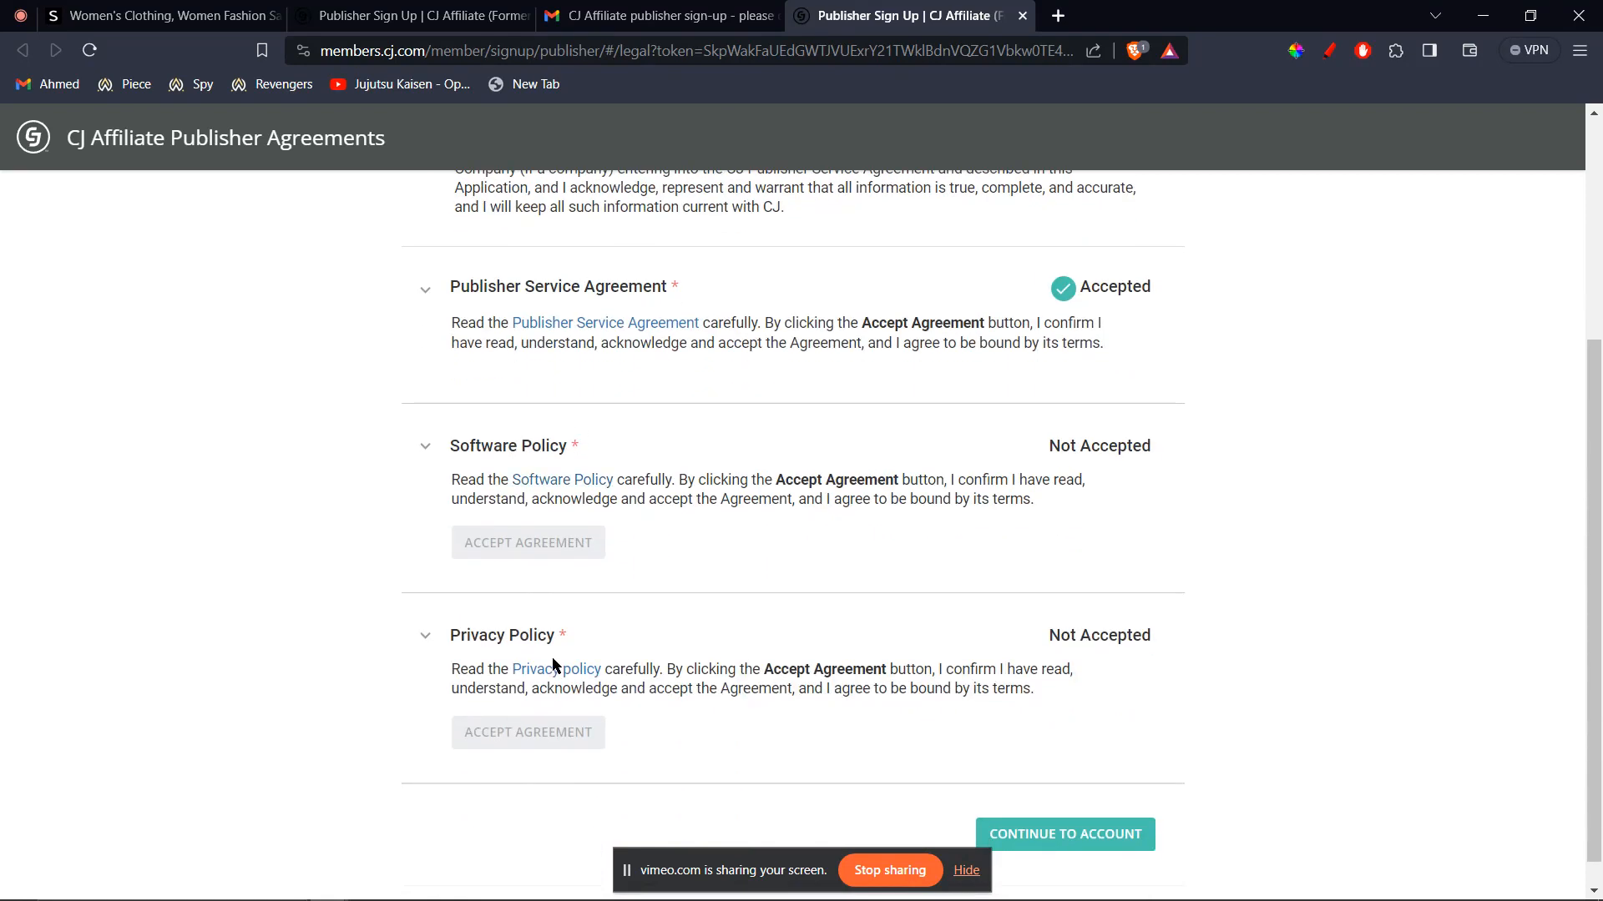
left_click(558, 486)
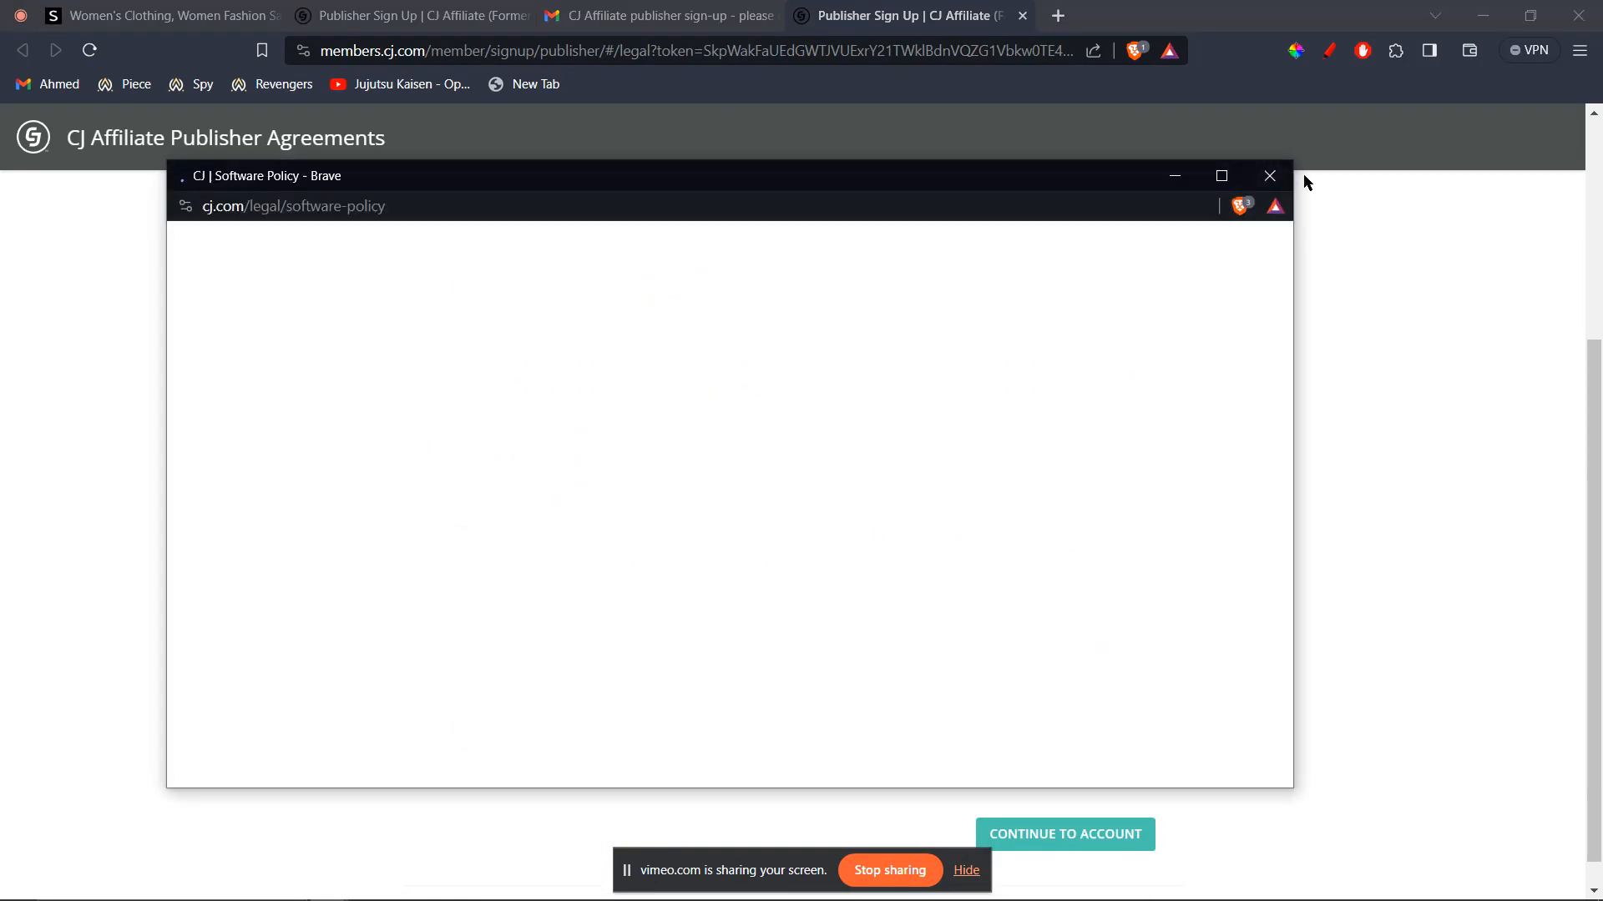
left_click(1272, 178)
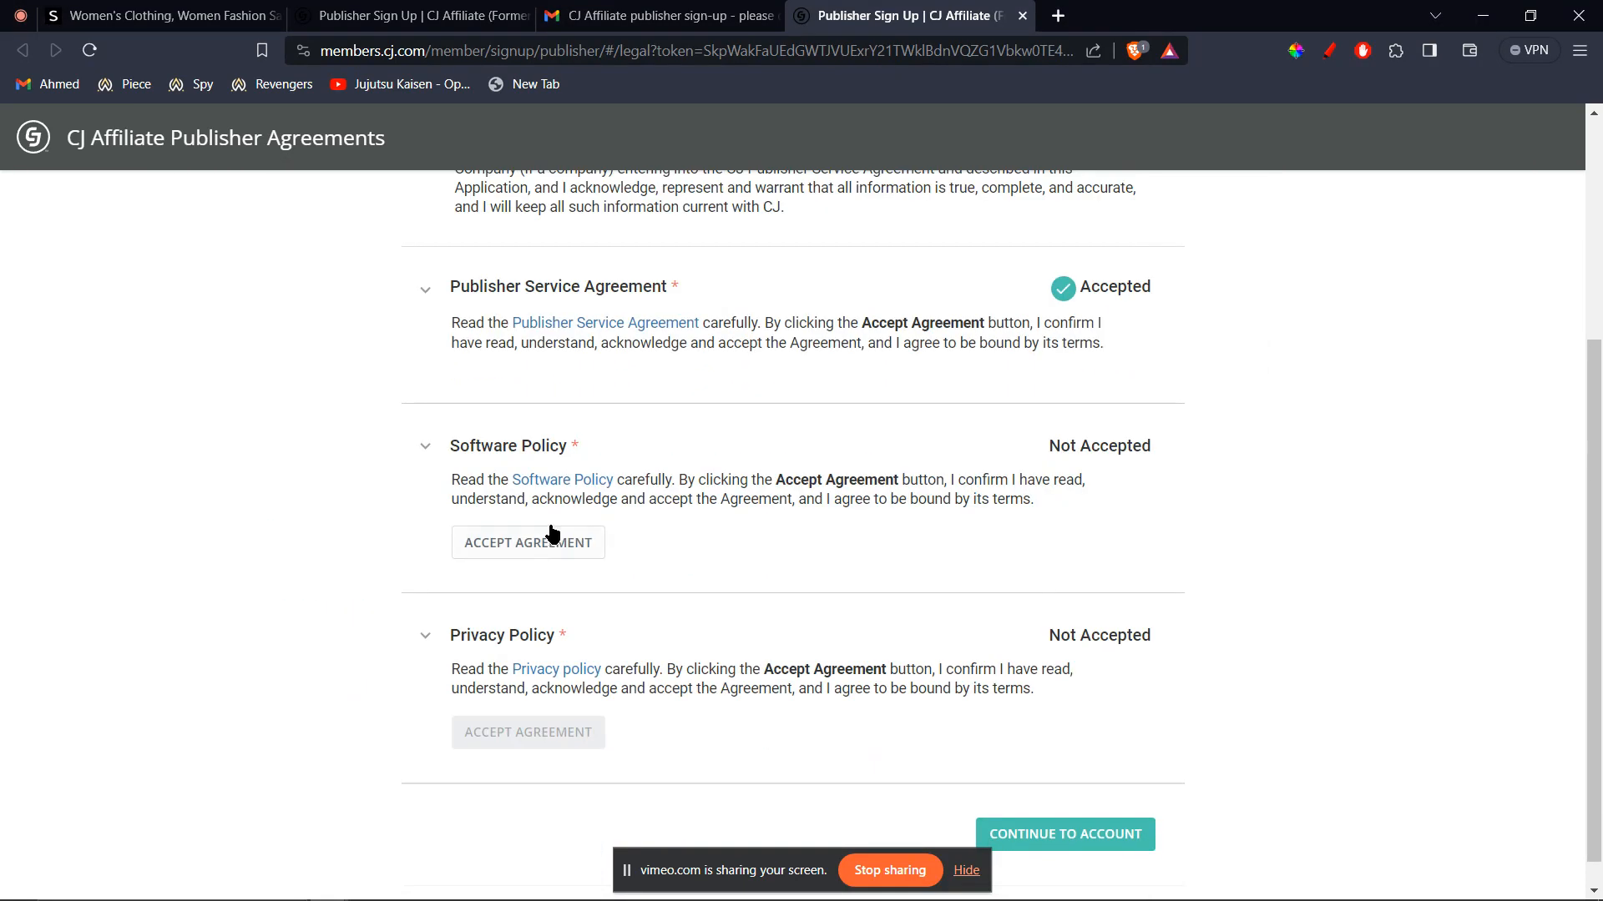
left_click(548, 533)
Open the Privacy Policy document, close it, and accept the policy
left_click(570, 638)
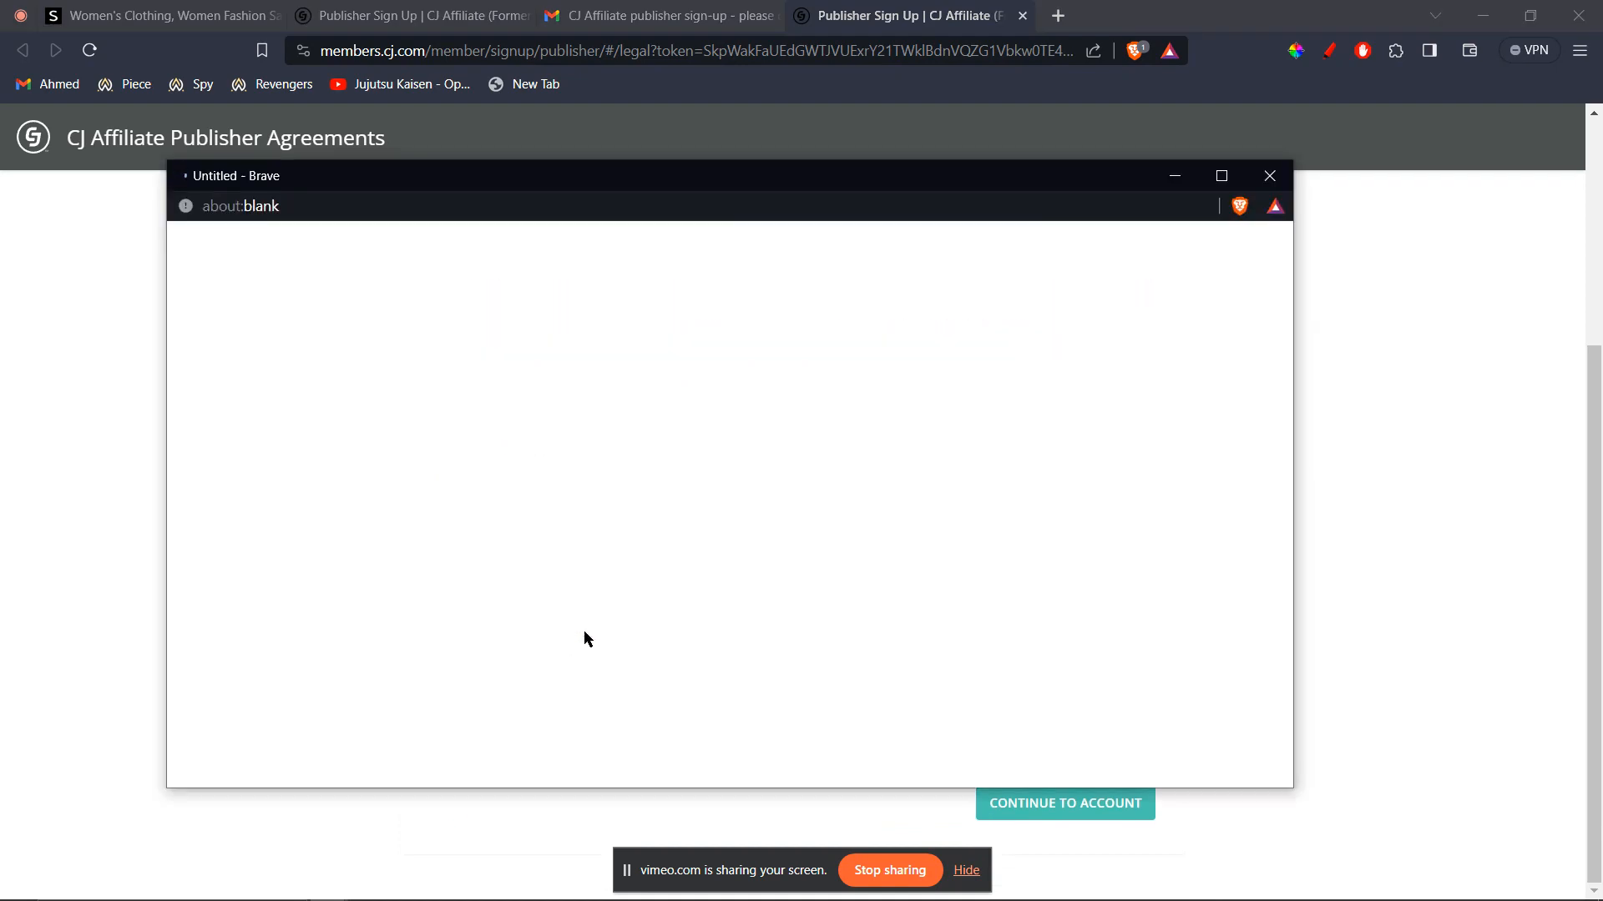
left_click(1272, 177)
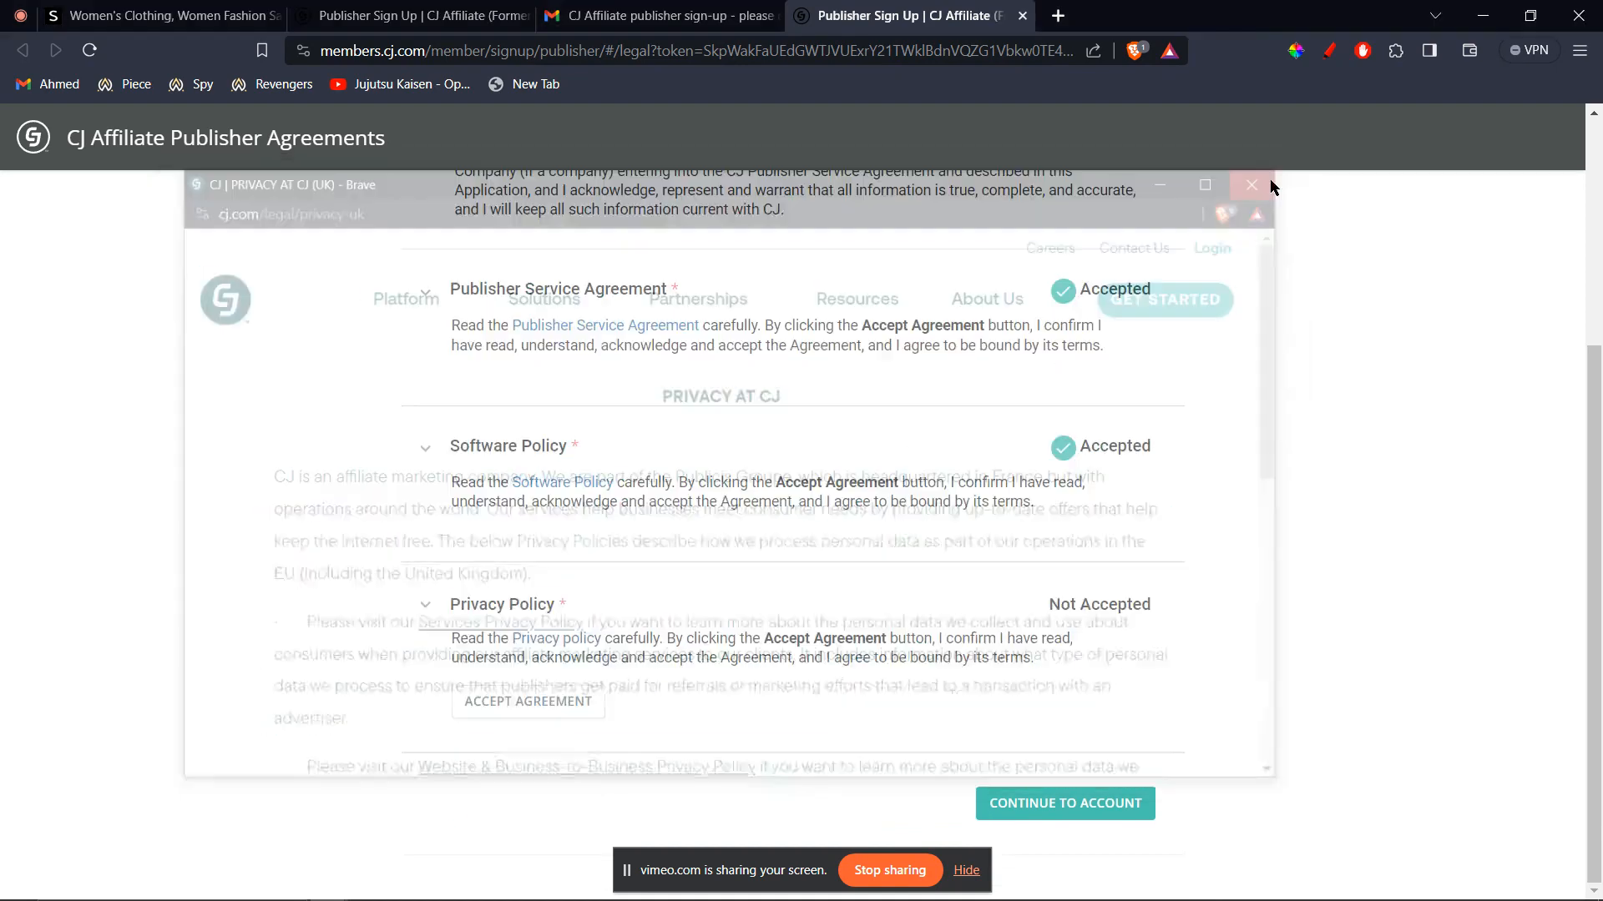
left_click(539, 705)
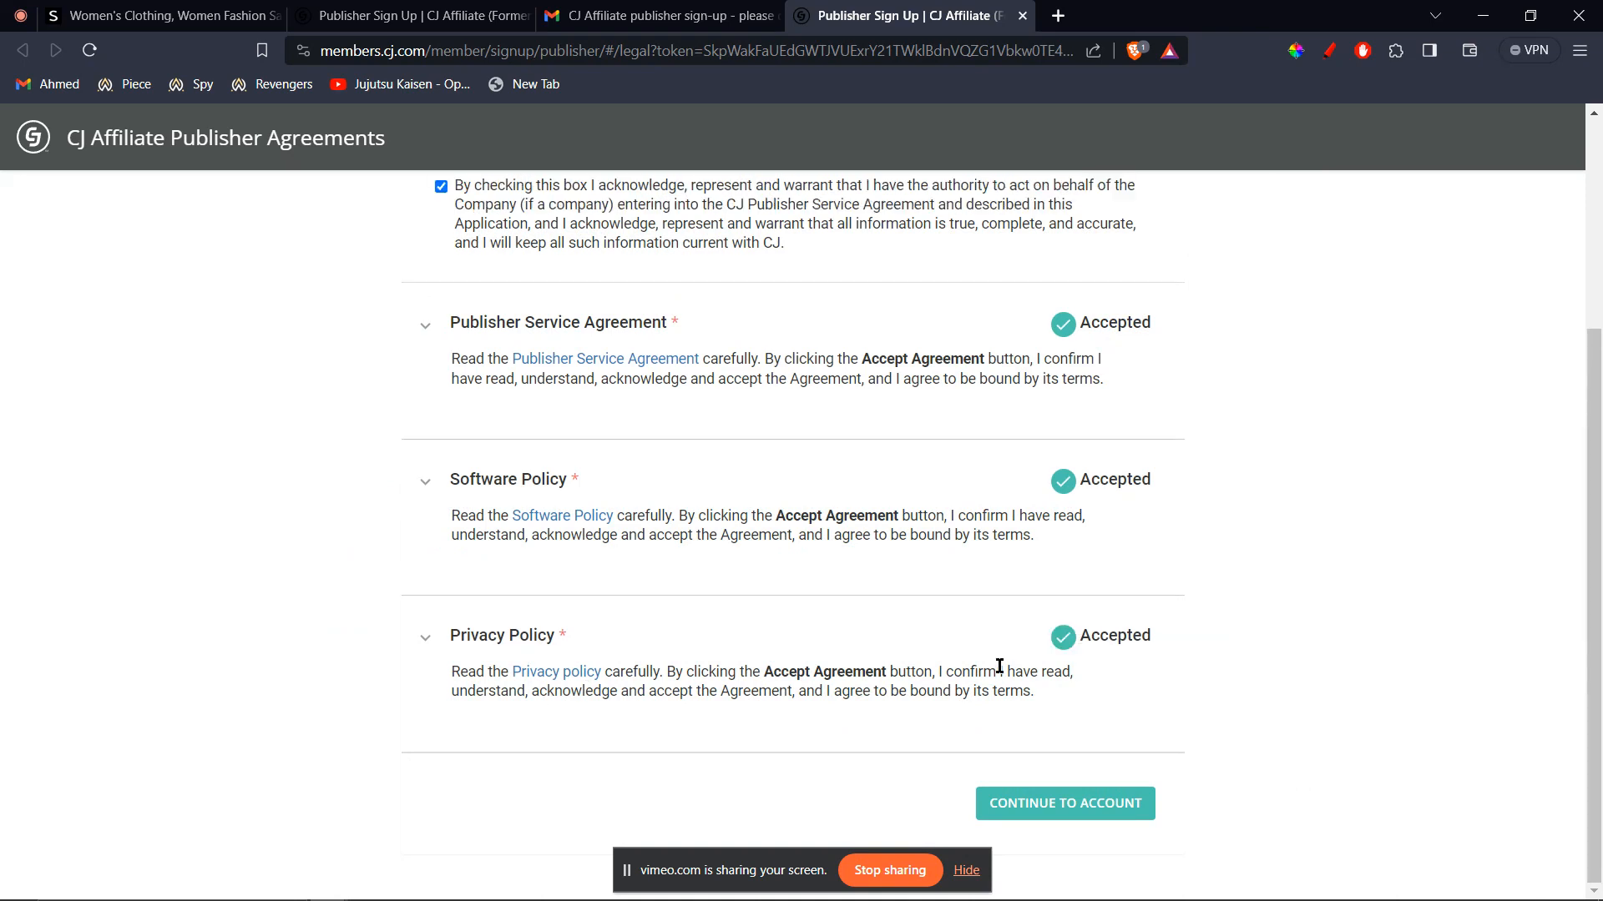
Continue to the publisher account and log in with the account email address and password
left_click(1102, 804)
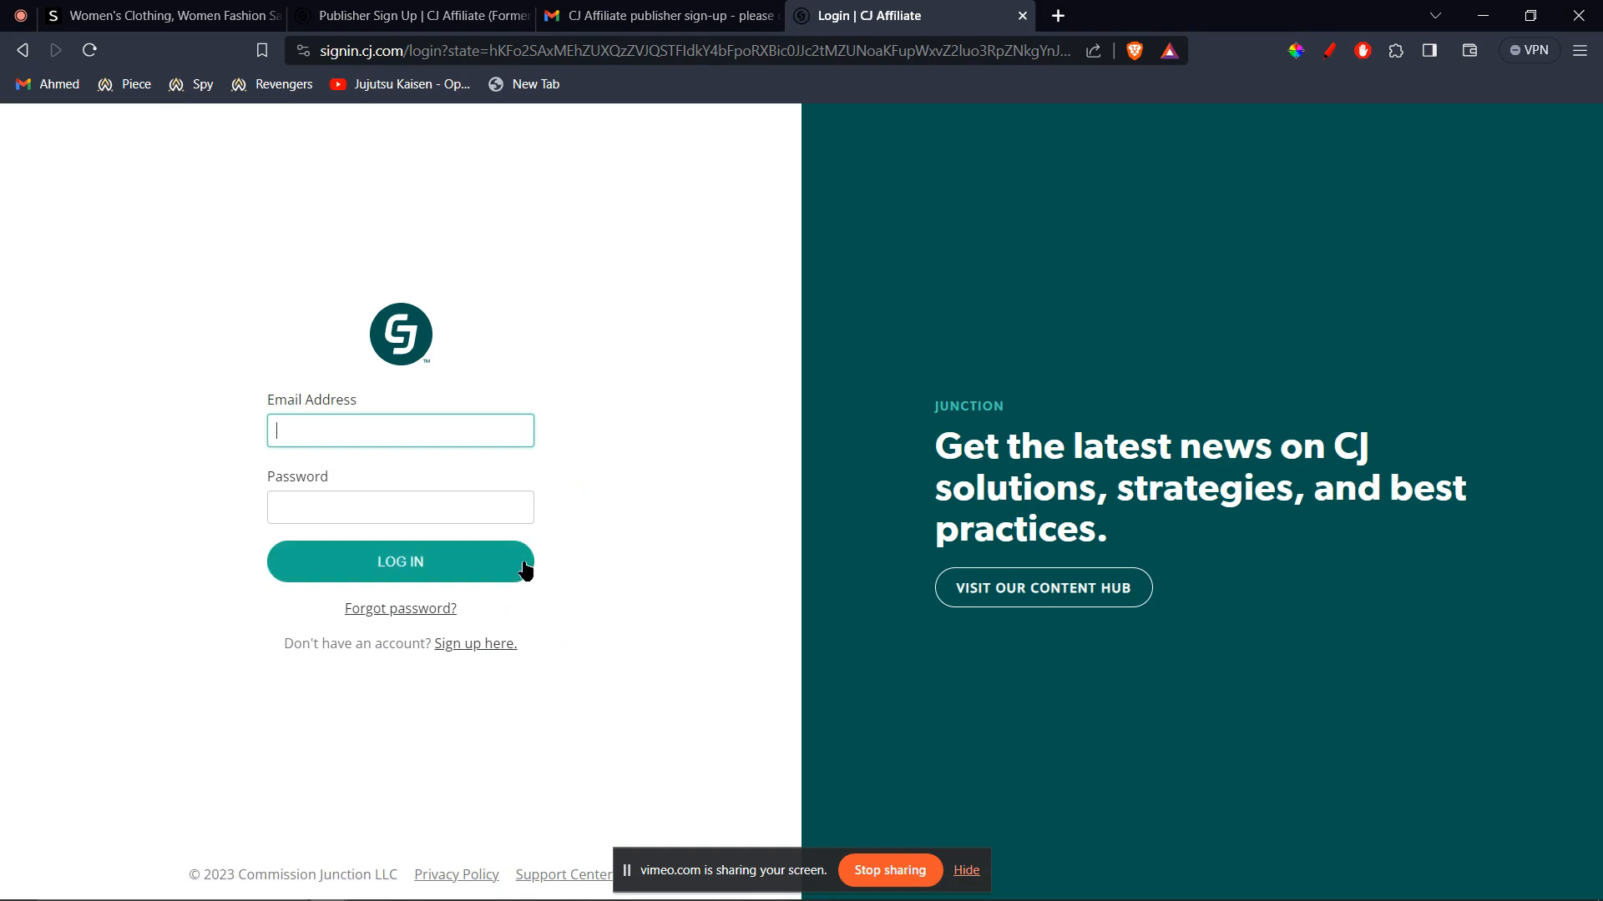
left_click(451, 487)
left_click(399, 561)
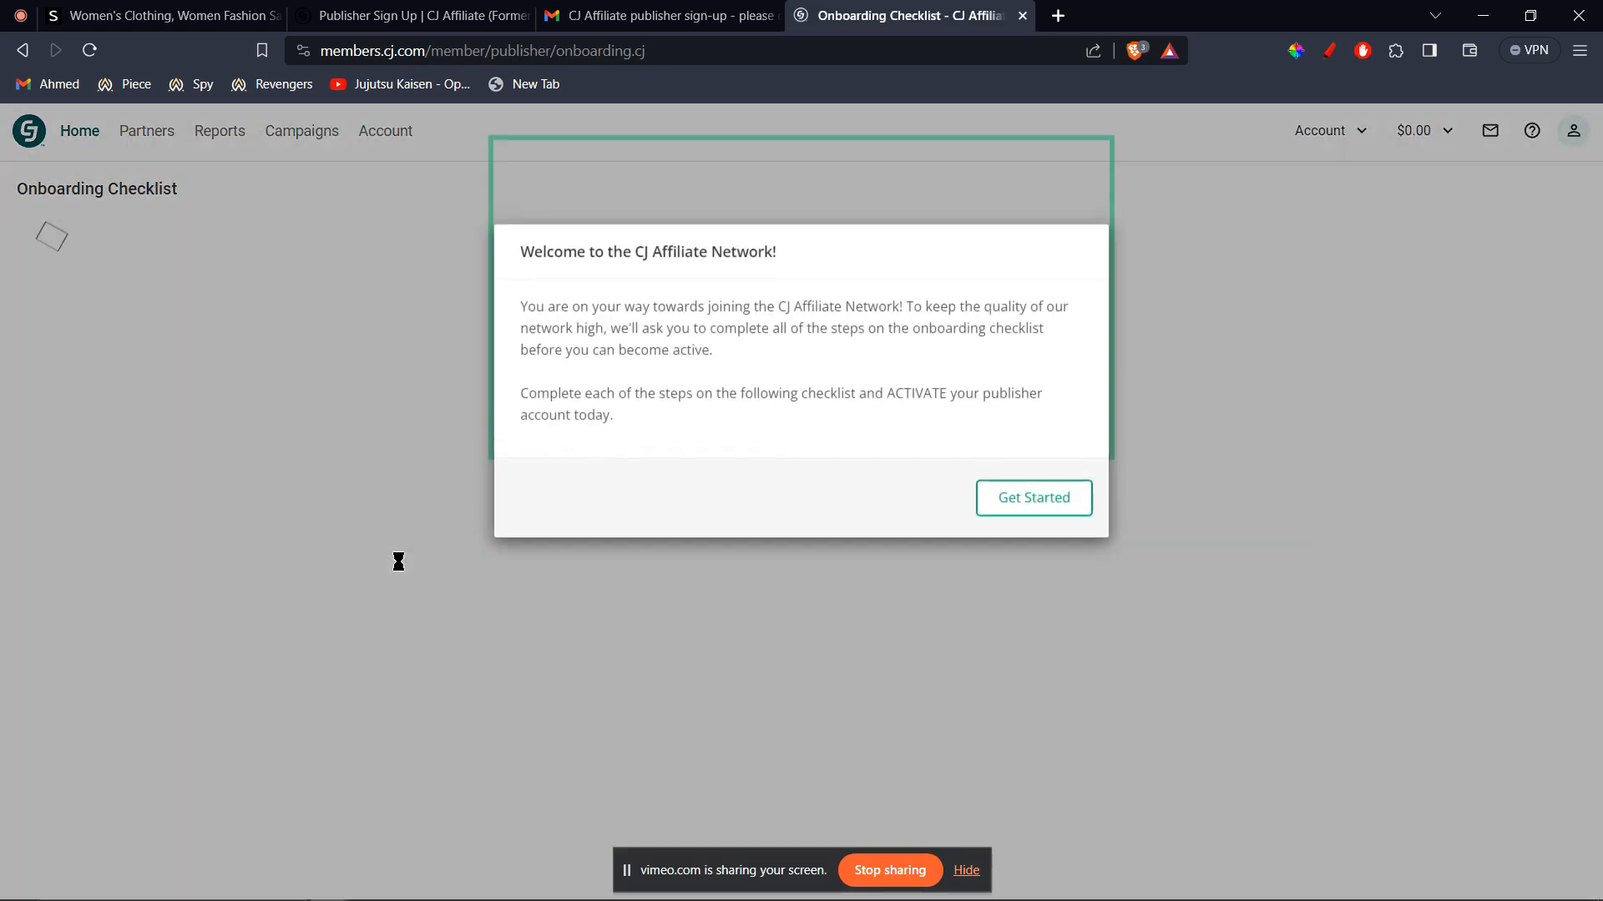
Dismiss the welcome message and review the onboarding checklist of tasks for activating the account
left_click(993, 511)
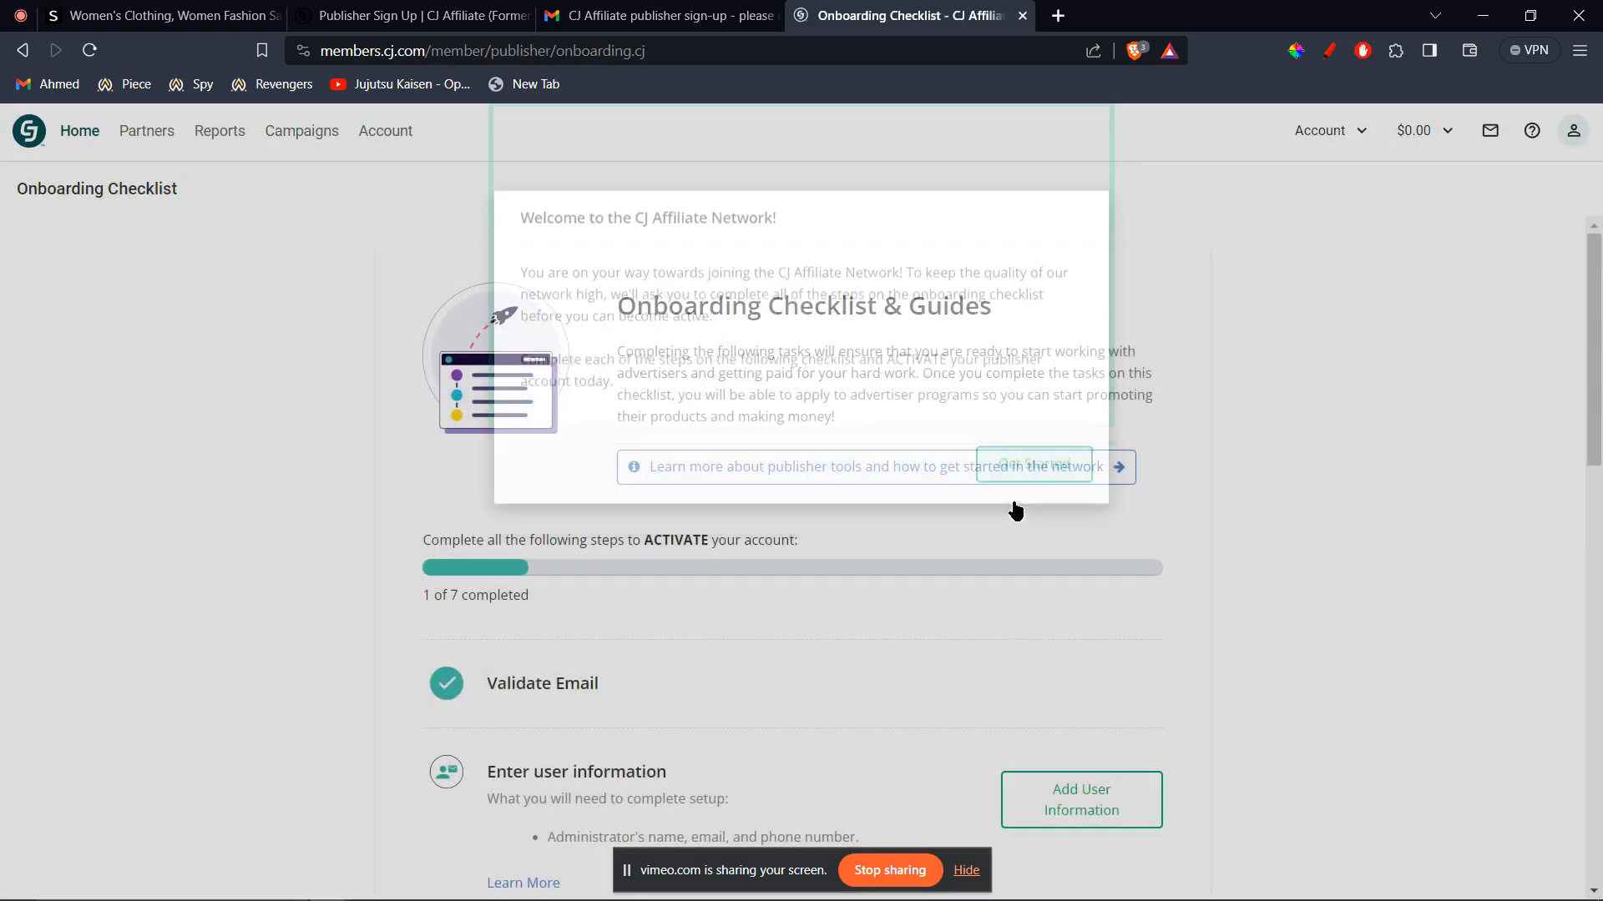
scroll(1013, 499, "down", 3)
scroll(1013, 507, "up", 3)
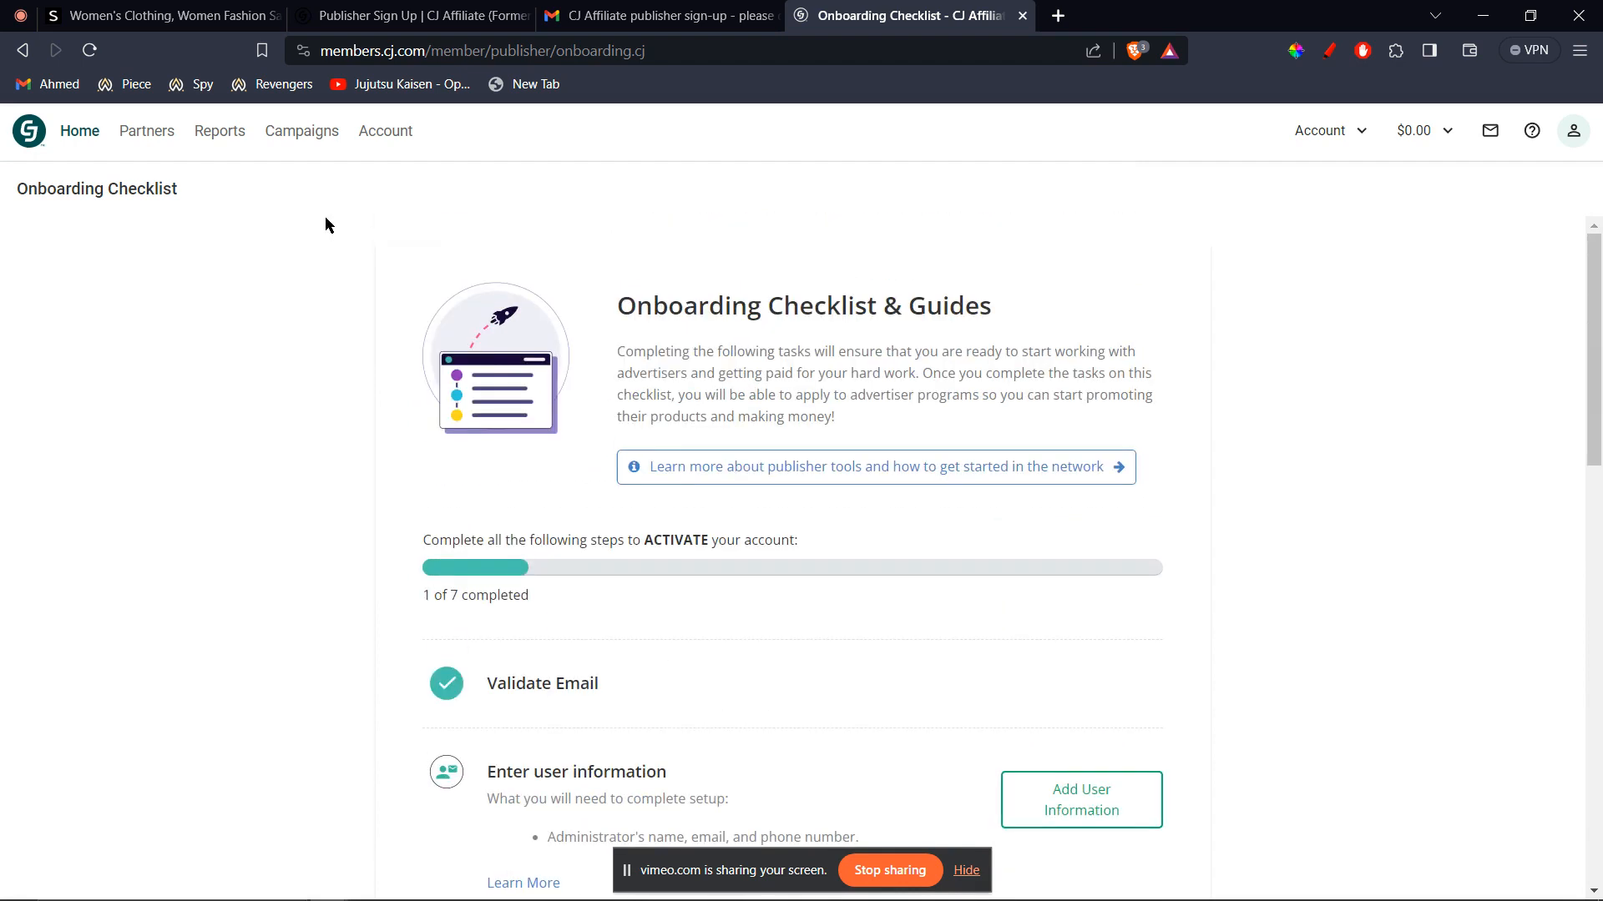
left_click(81, 136)
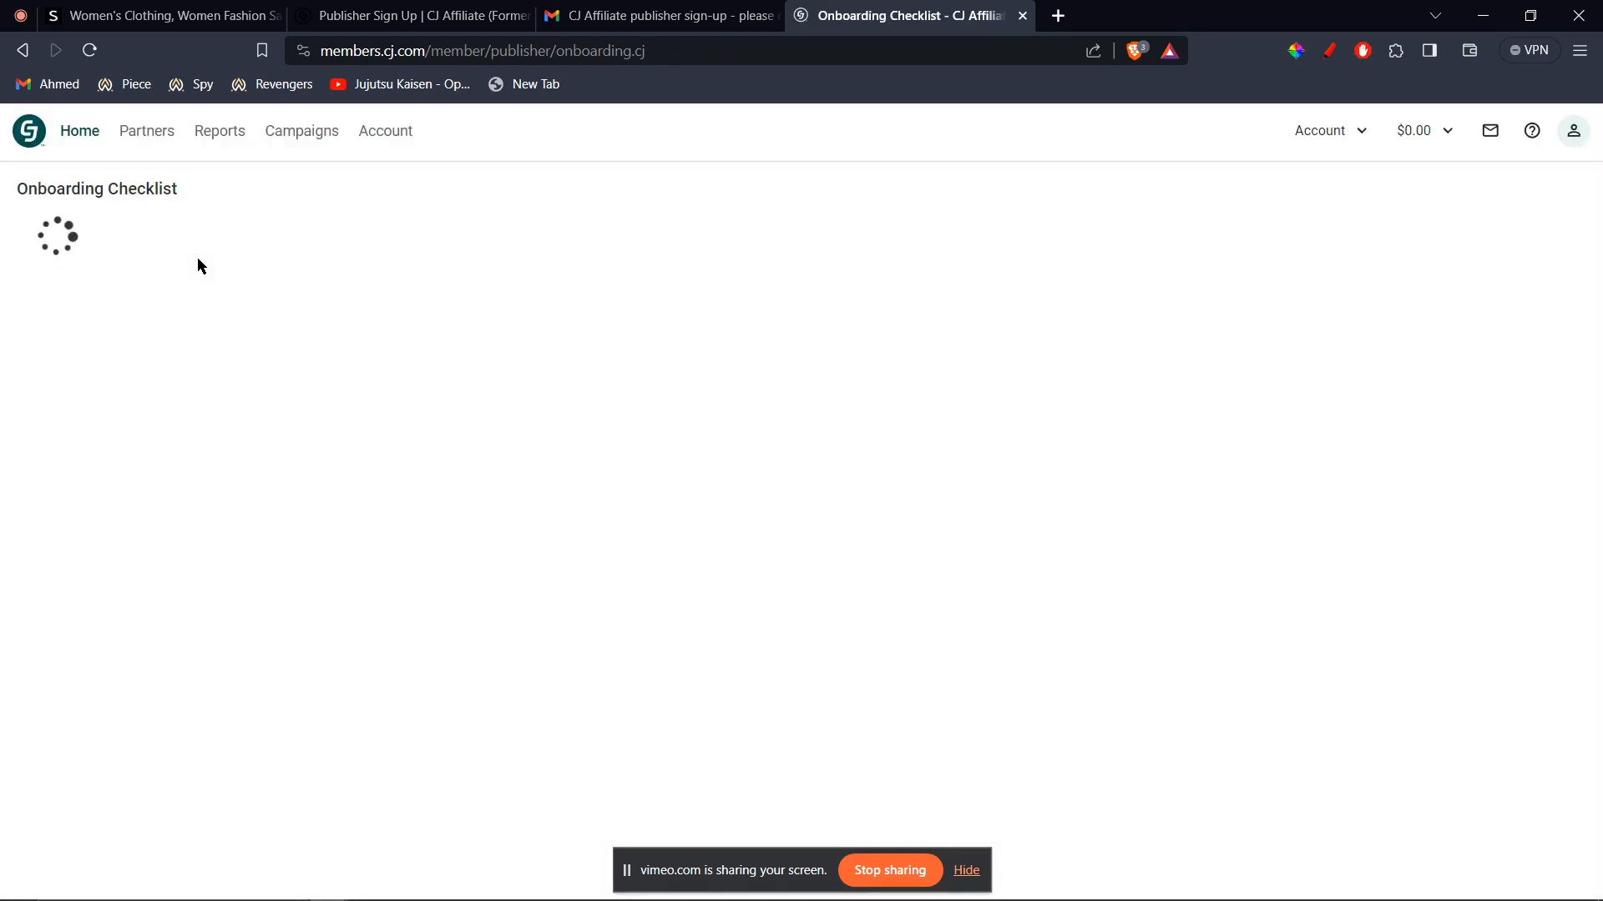
scroll(198, 259, "down", 1)
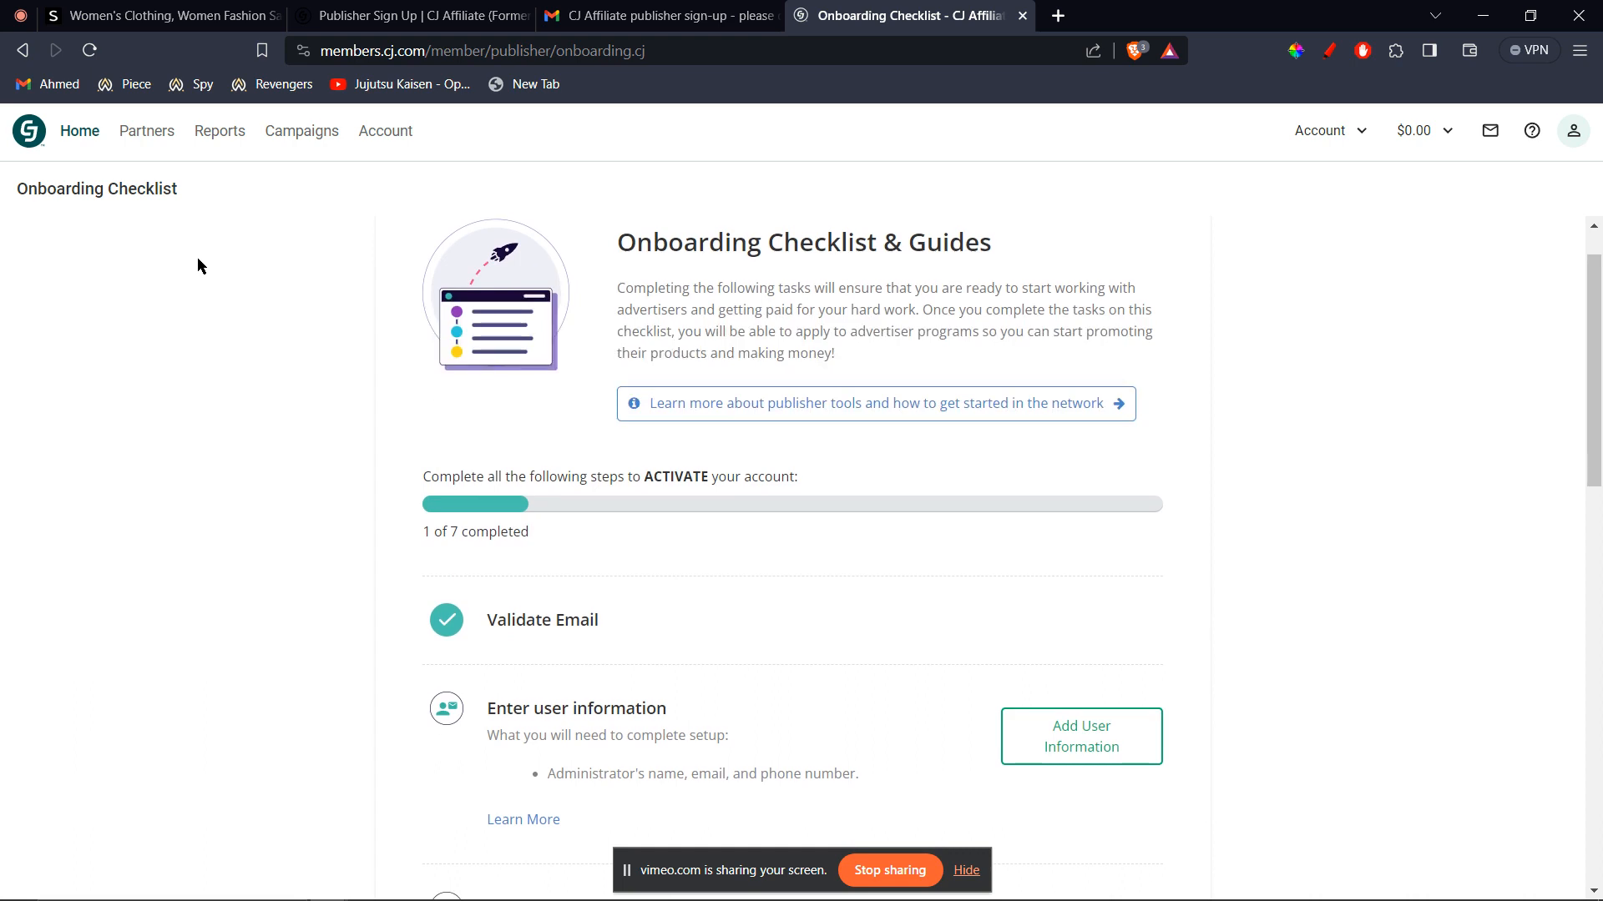
View the account's Network Profile and go from there to its promotional properties
left_click(382, 134)
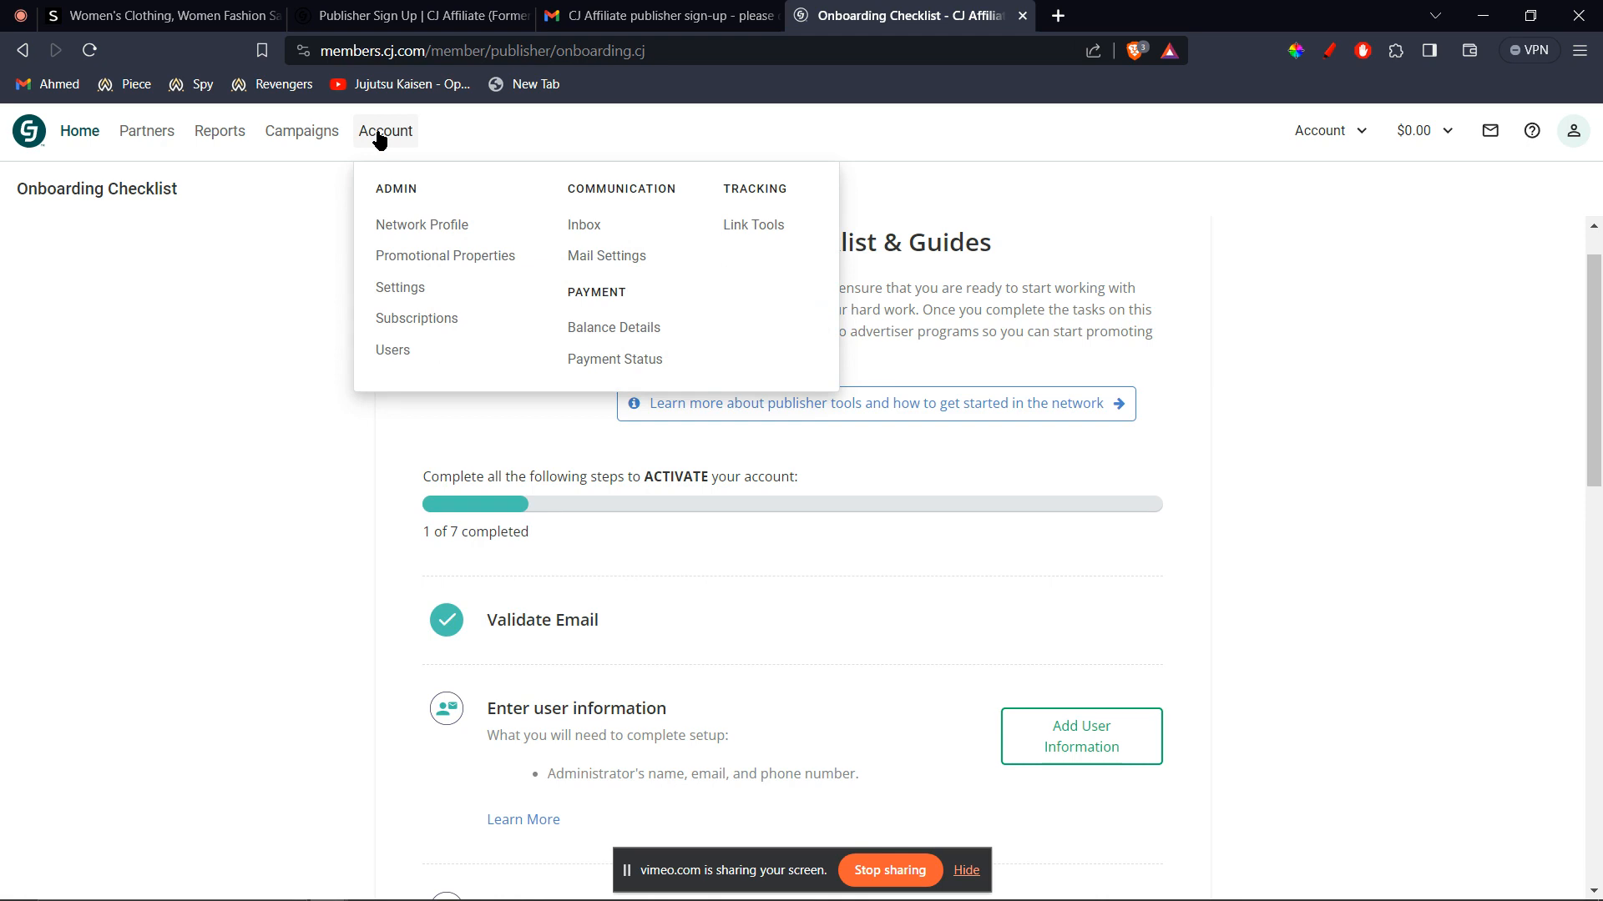
left_click(415, 232)
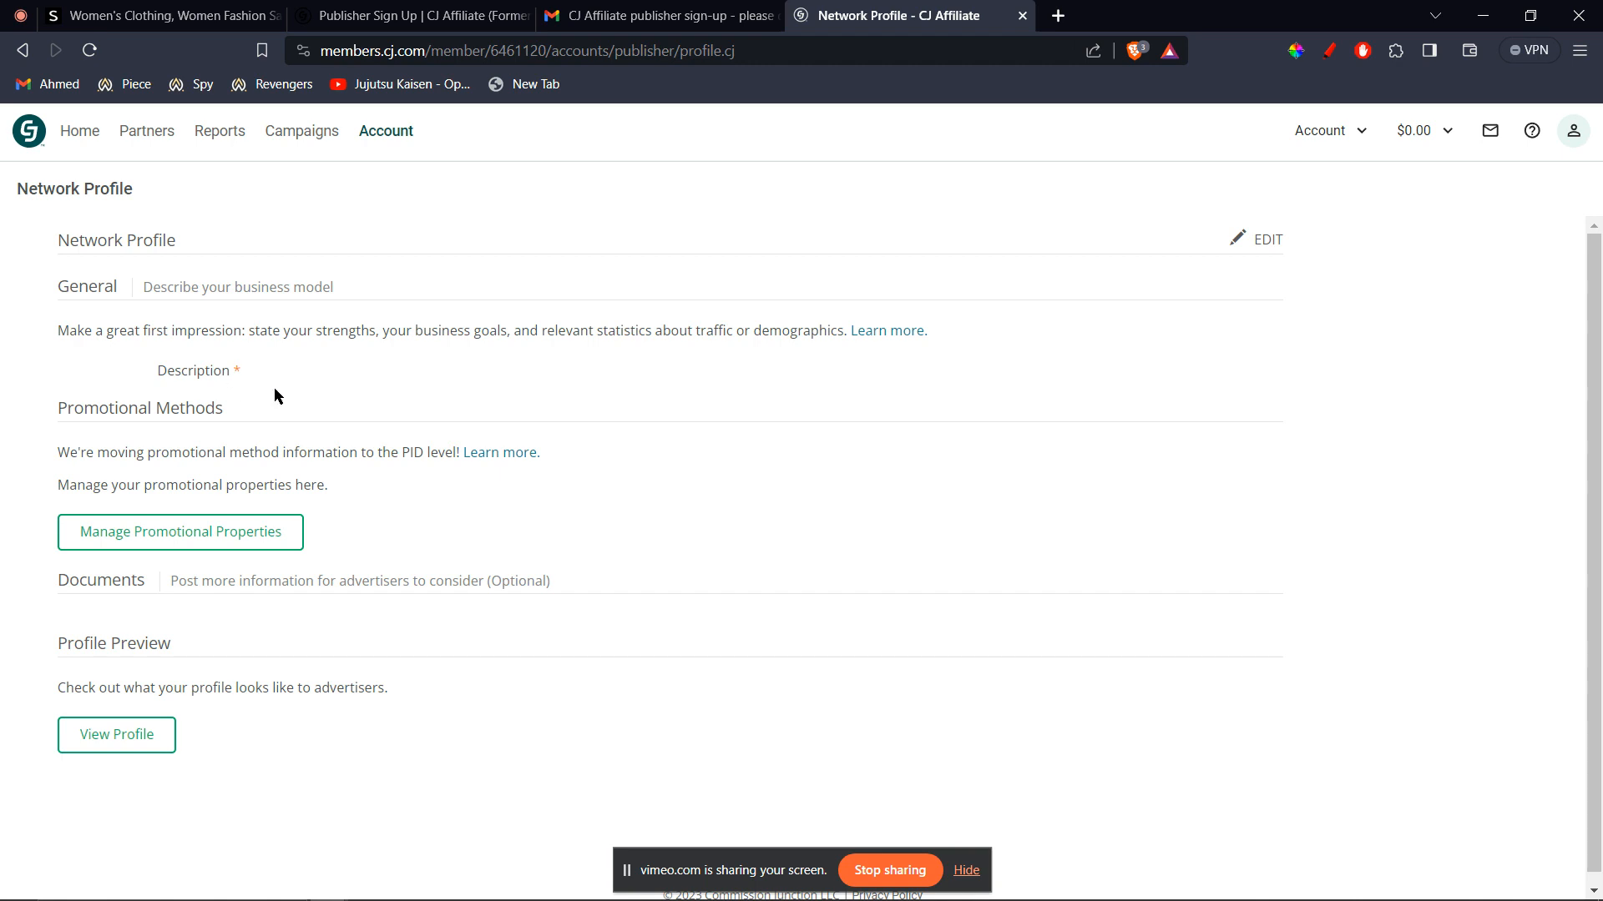
left_click(208, 536)
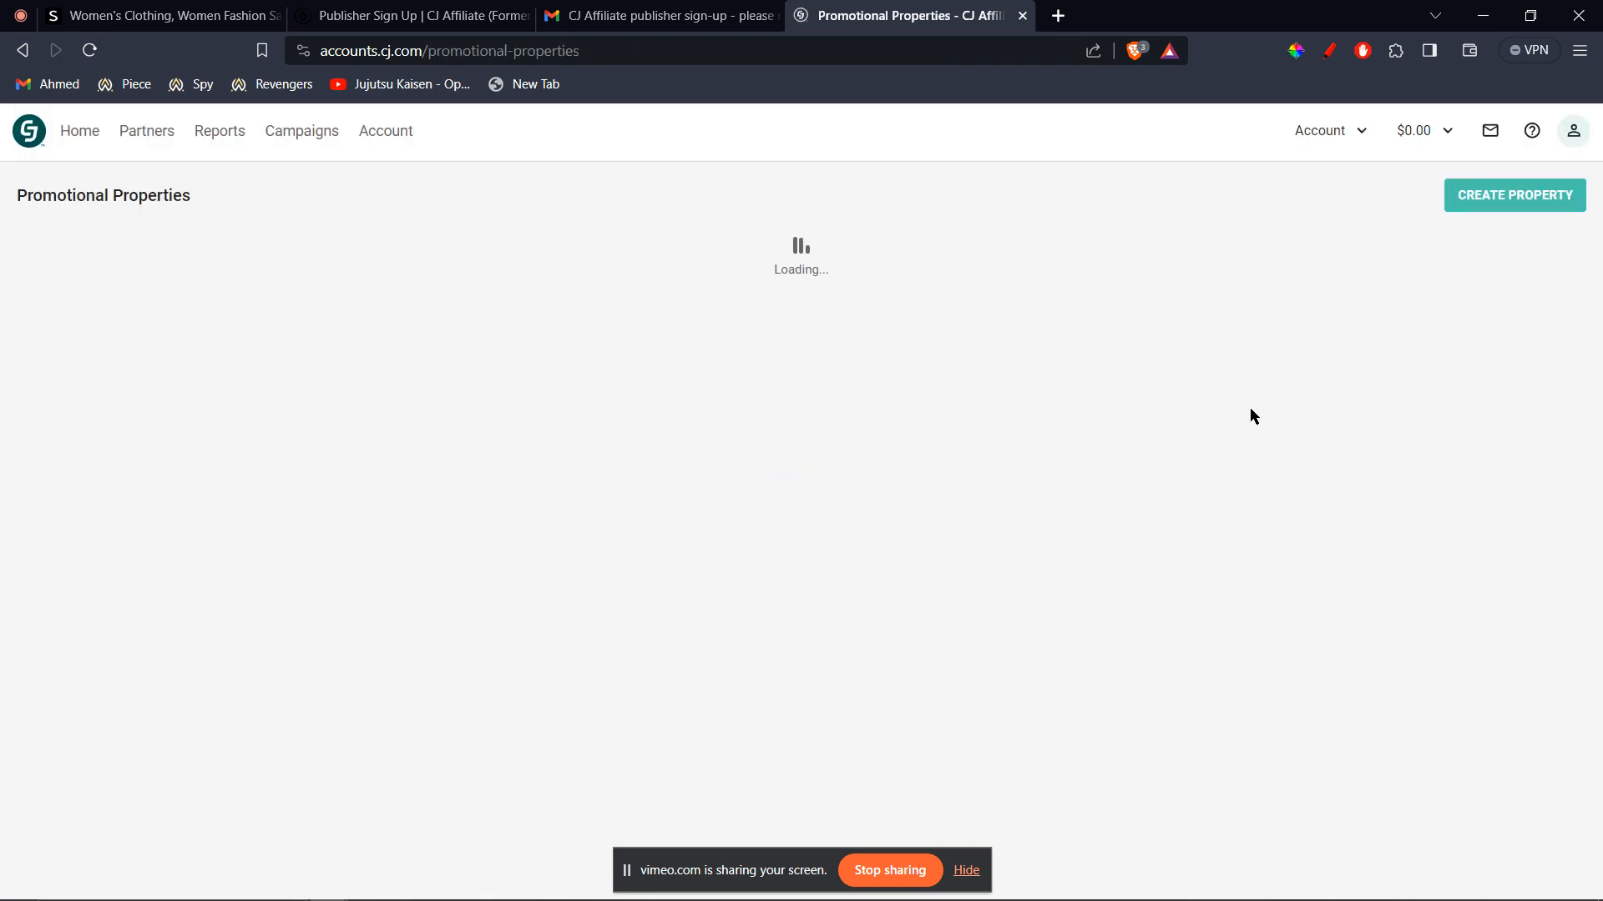
Start a new promotional property, examine the property types and promotional models it offers, and cancel the form
left_click(1485, 204)
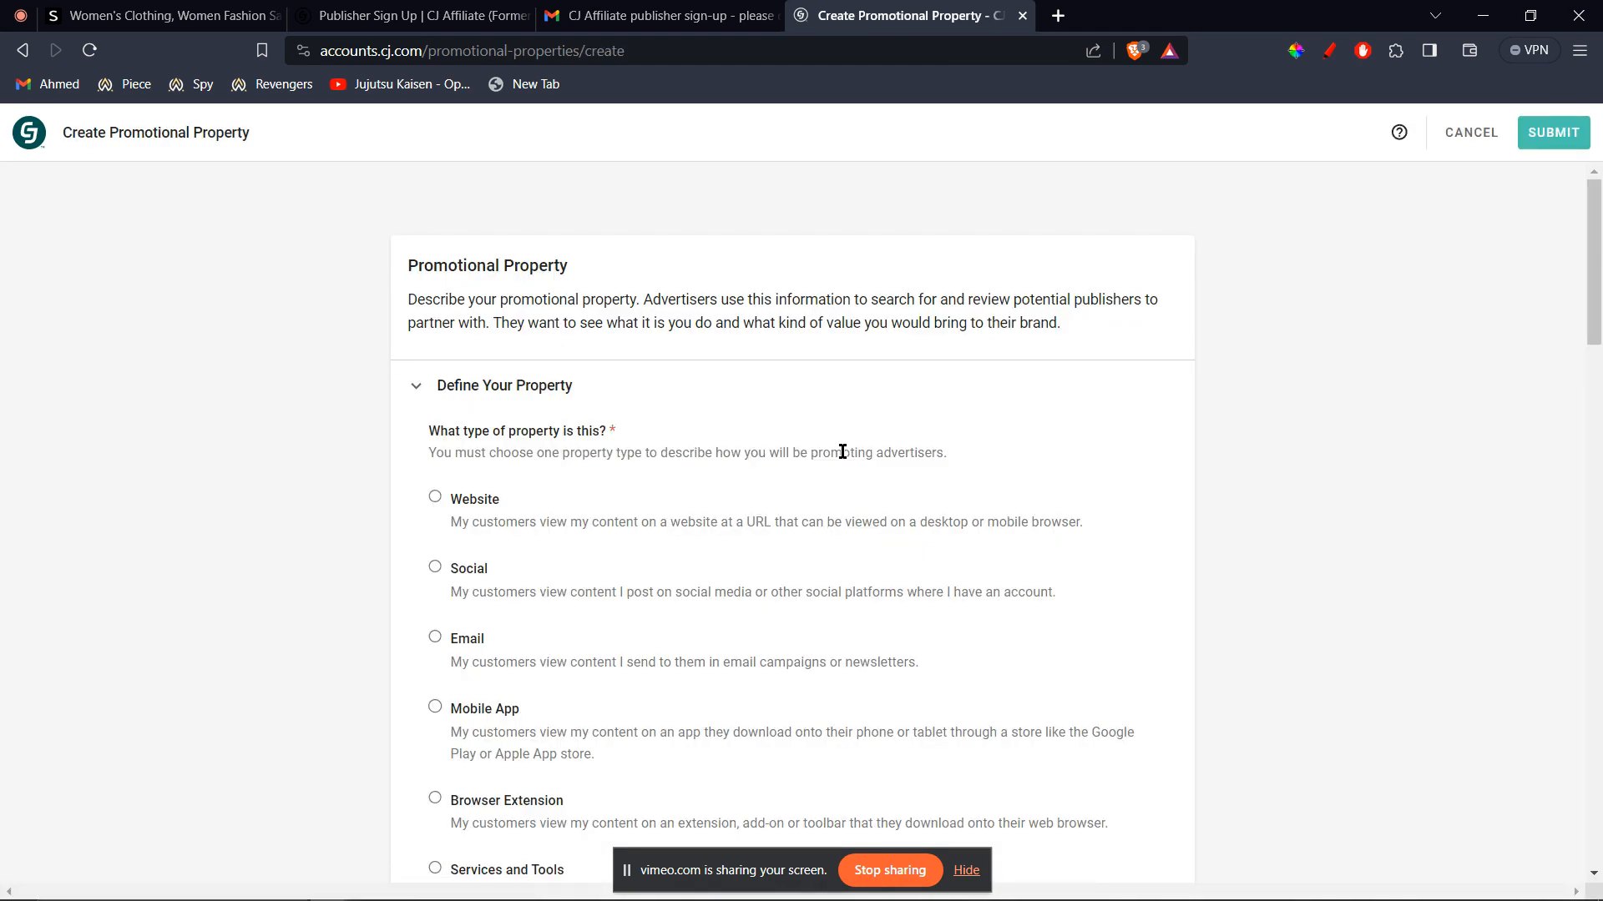
scroll(483, 399, "down", 1)
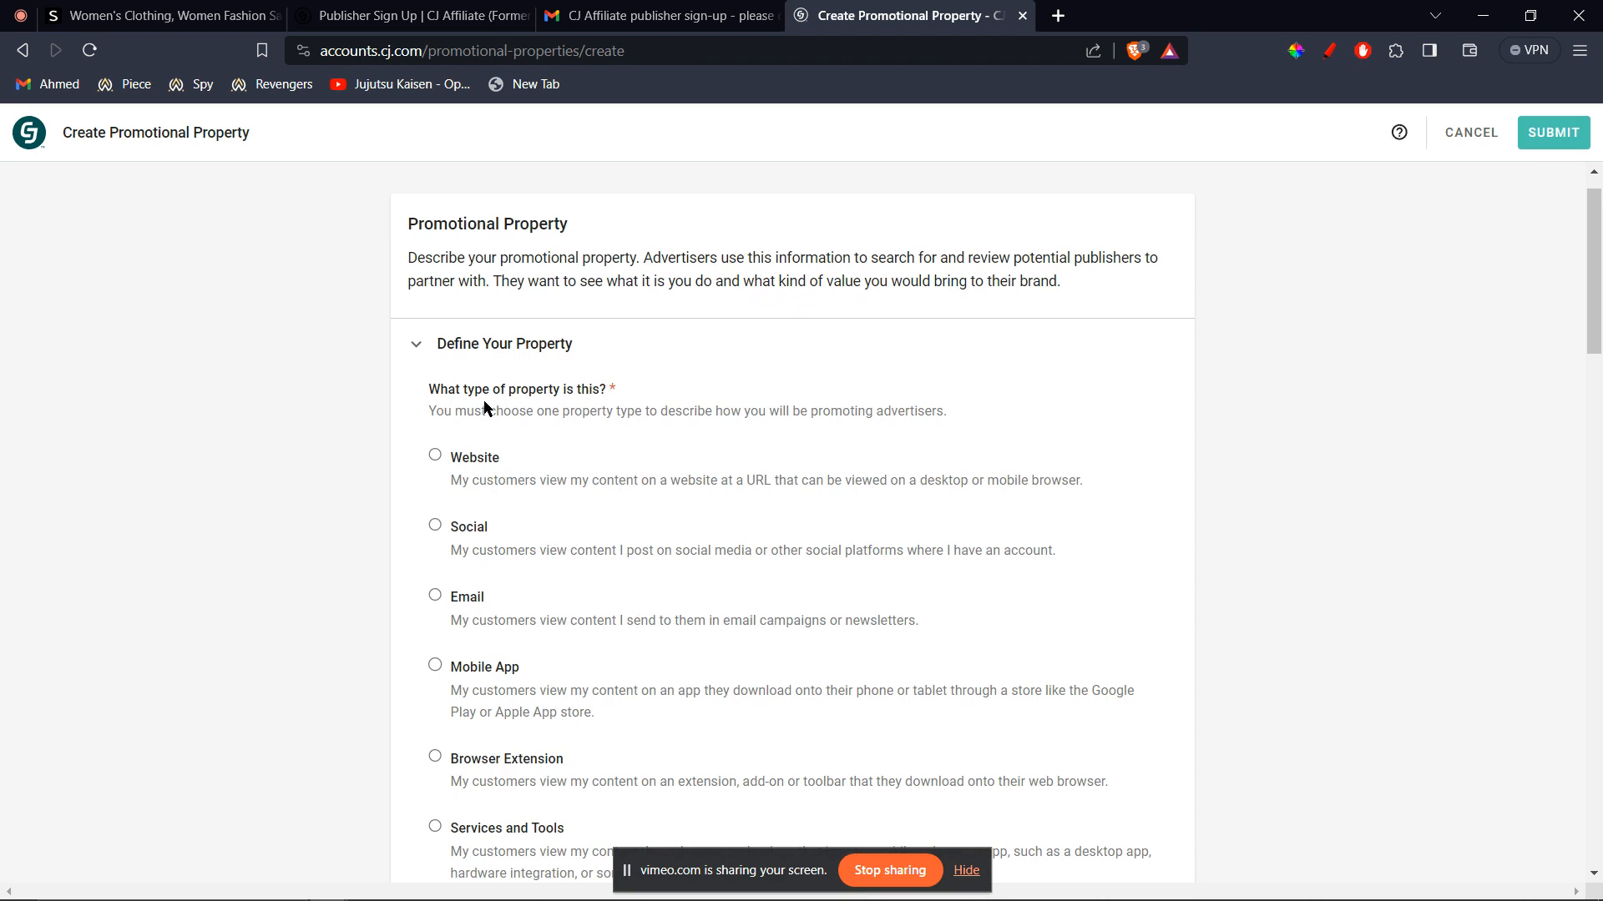
scroll(464, 480, "down", 5)
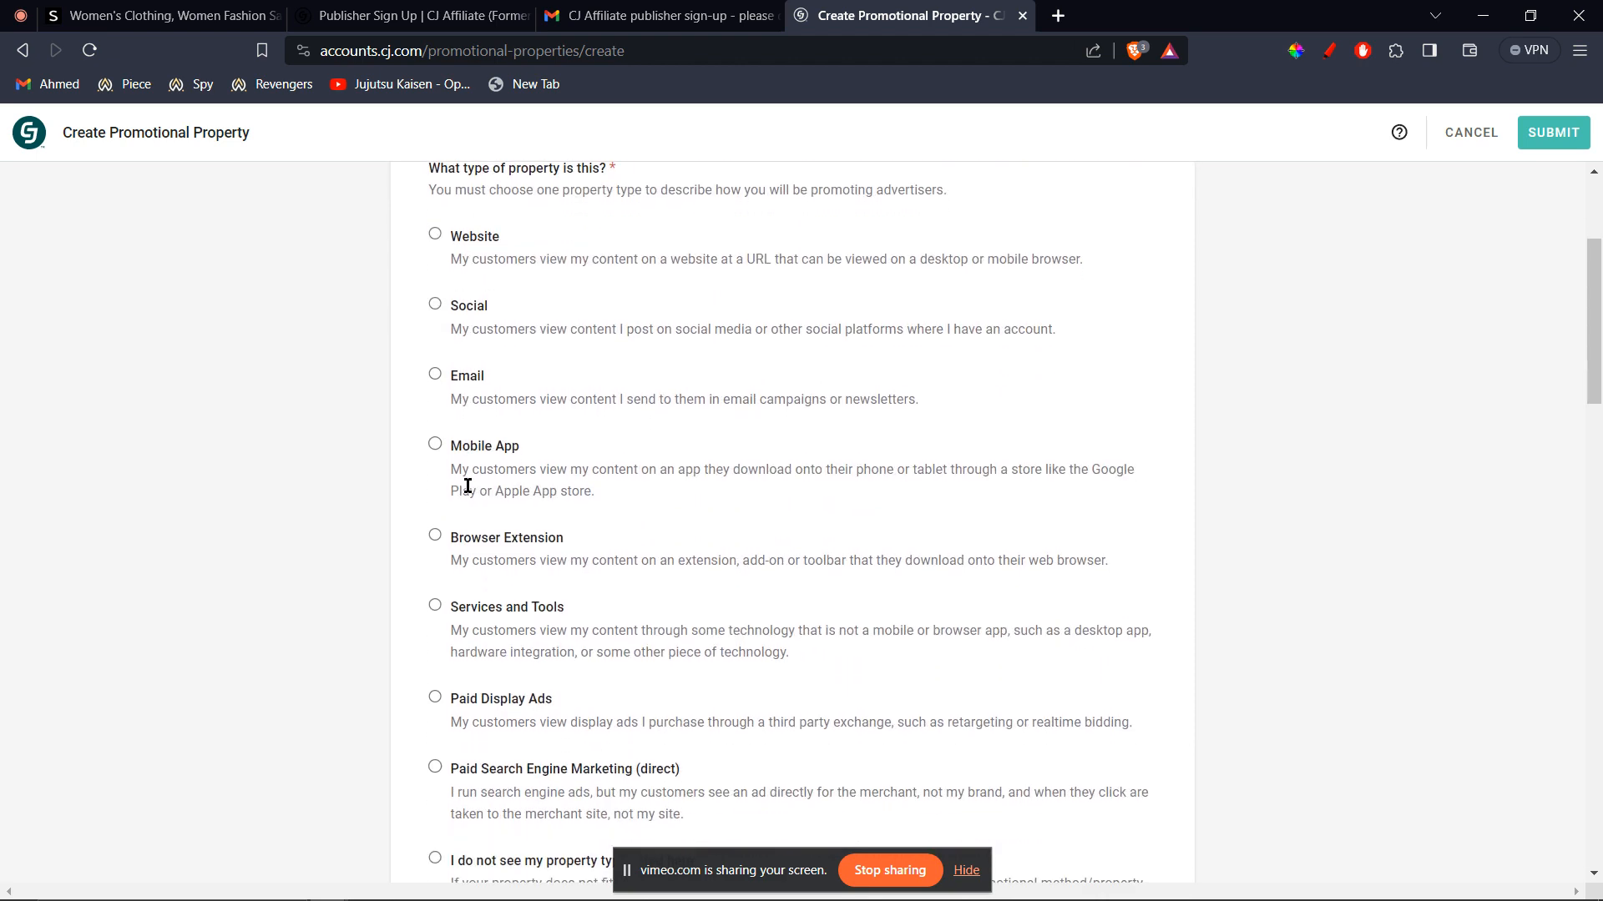
scroll(467, 486, "down", 4)
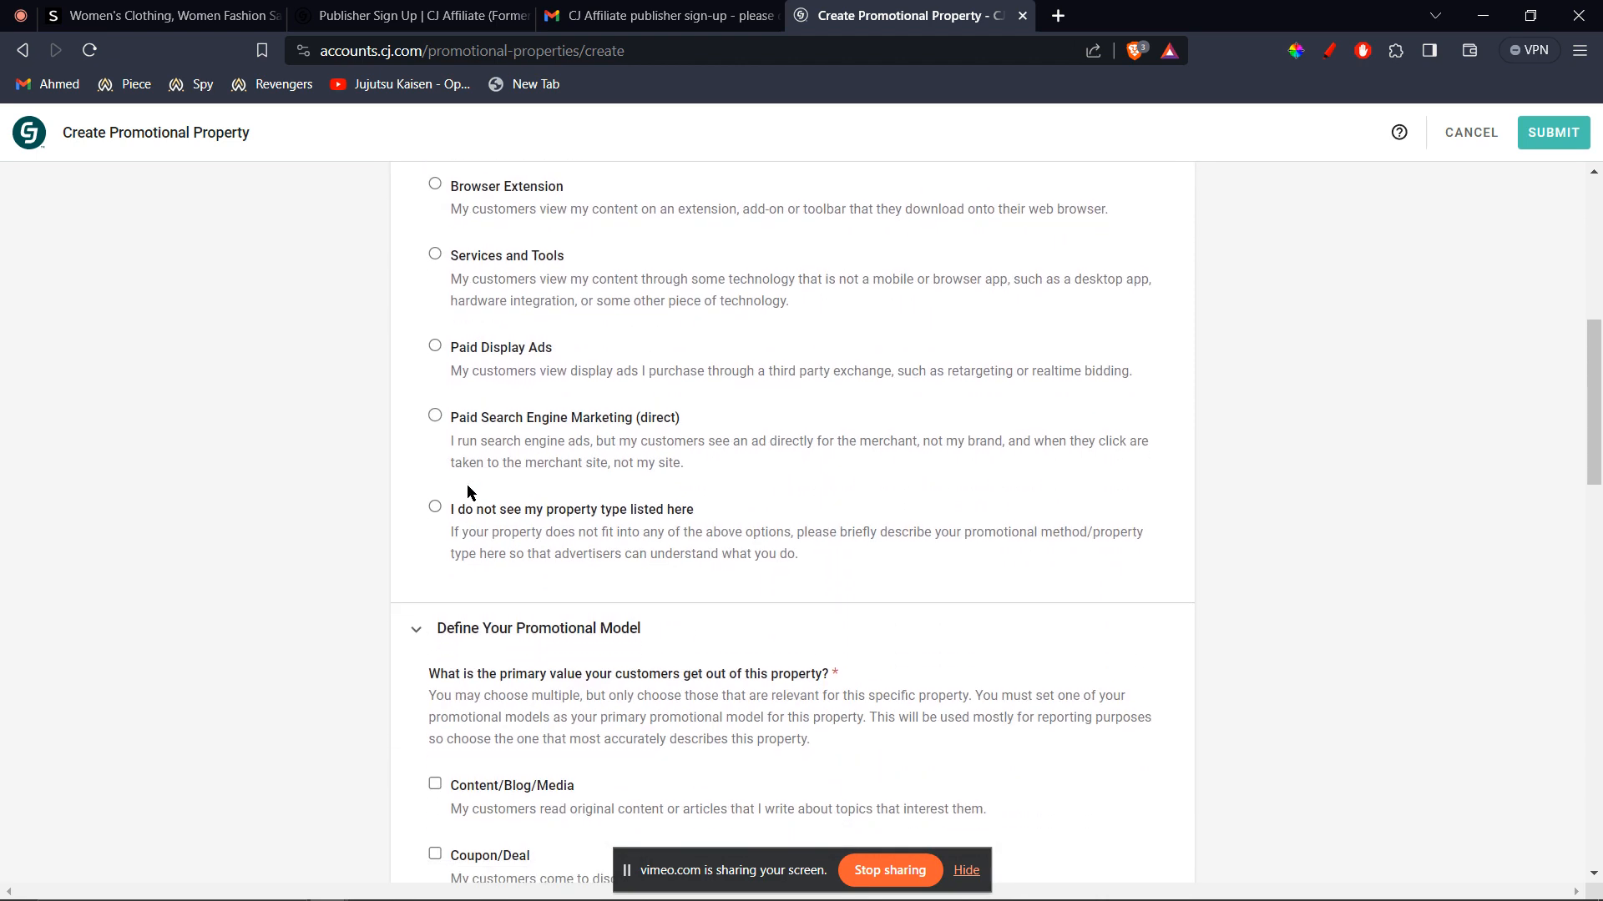
scroll(468, 492, "down", 3)
scroll(468, 488, "up", 12)
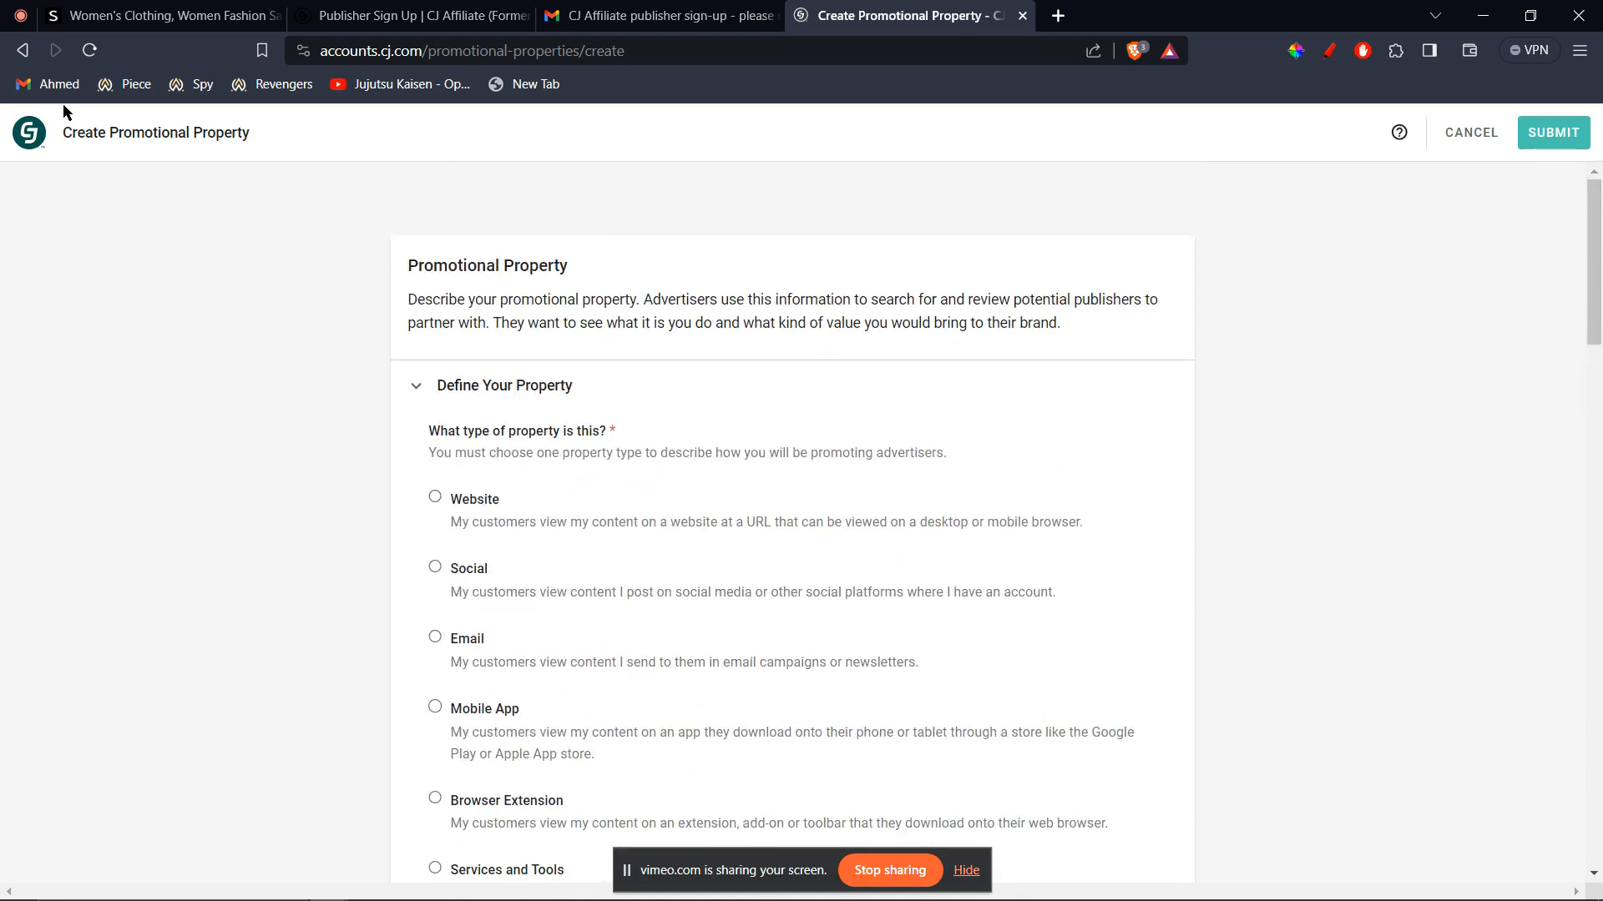
left_click(1469, 135)
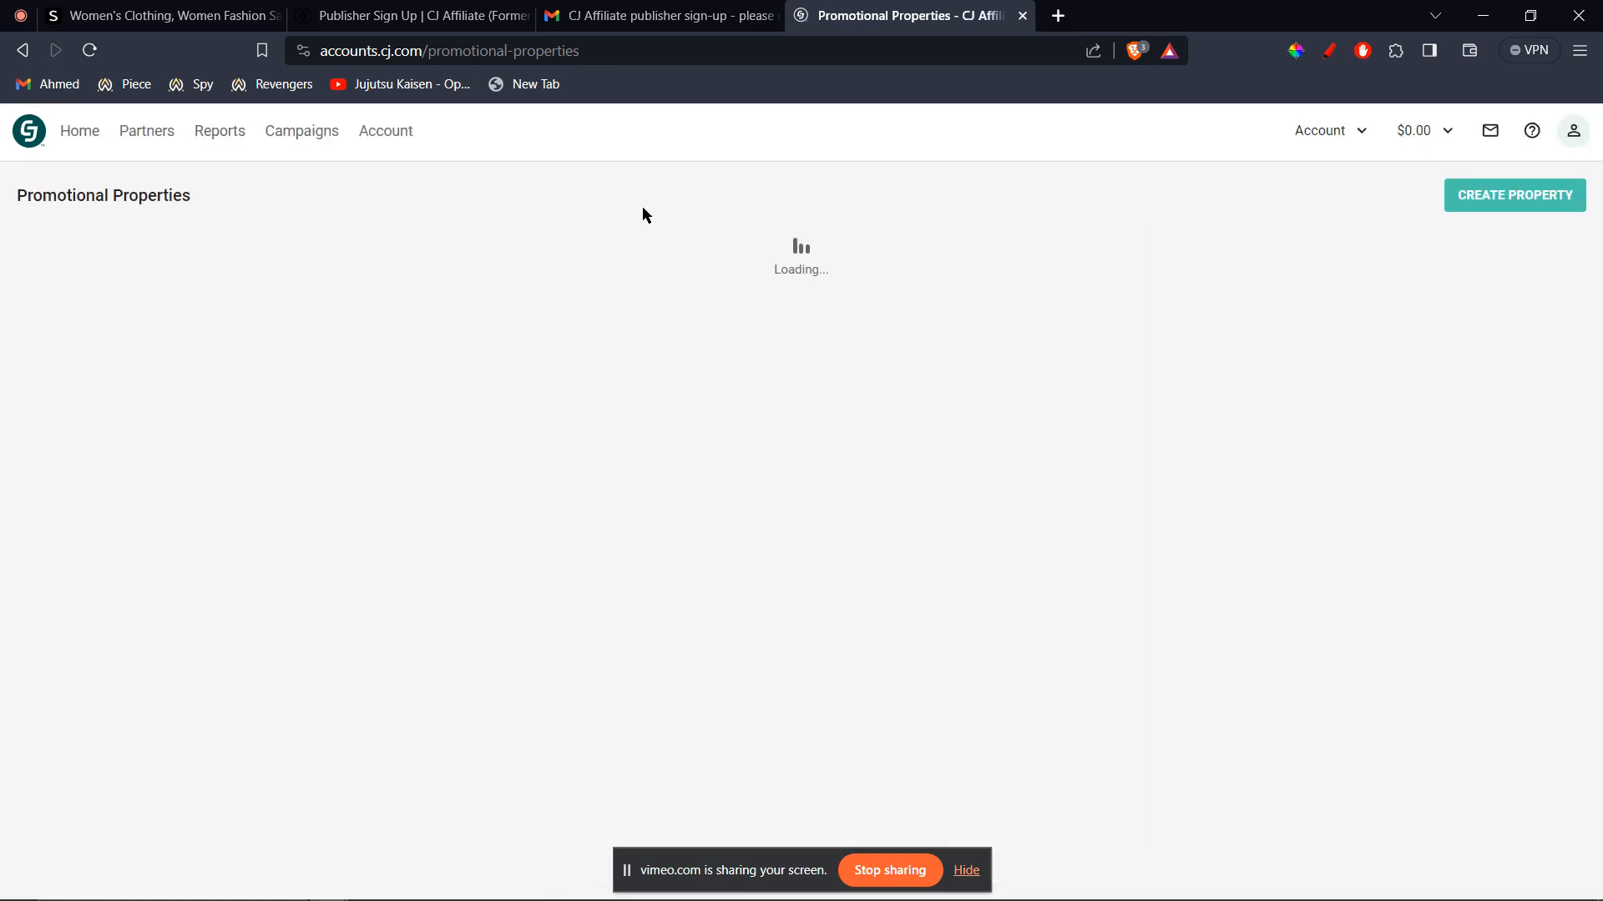
Go to Find Advertisers, glance at the SHEIN store in its browser tab, and return to the advertiser list
mouse_move(147, 136)
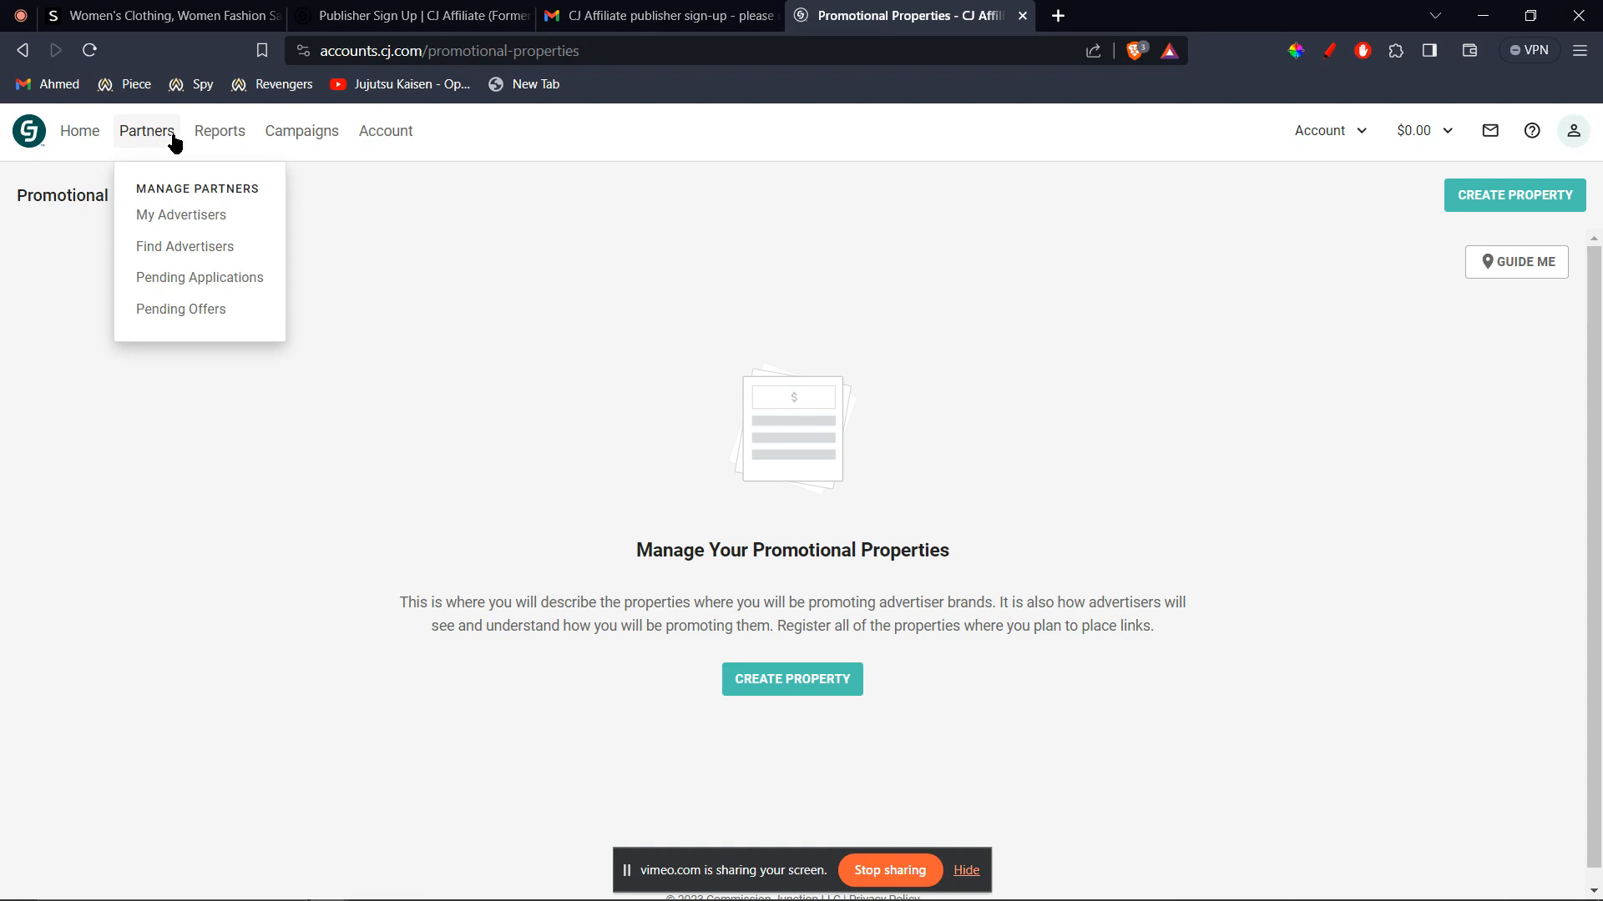
left_click(184, 258)
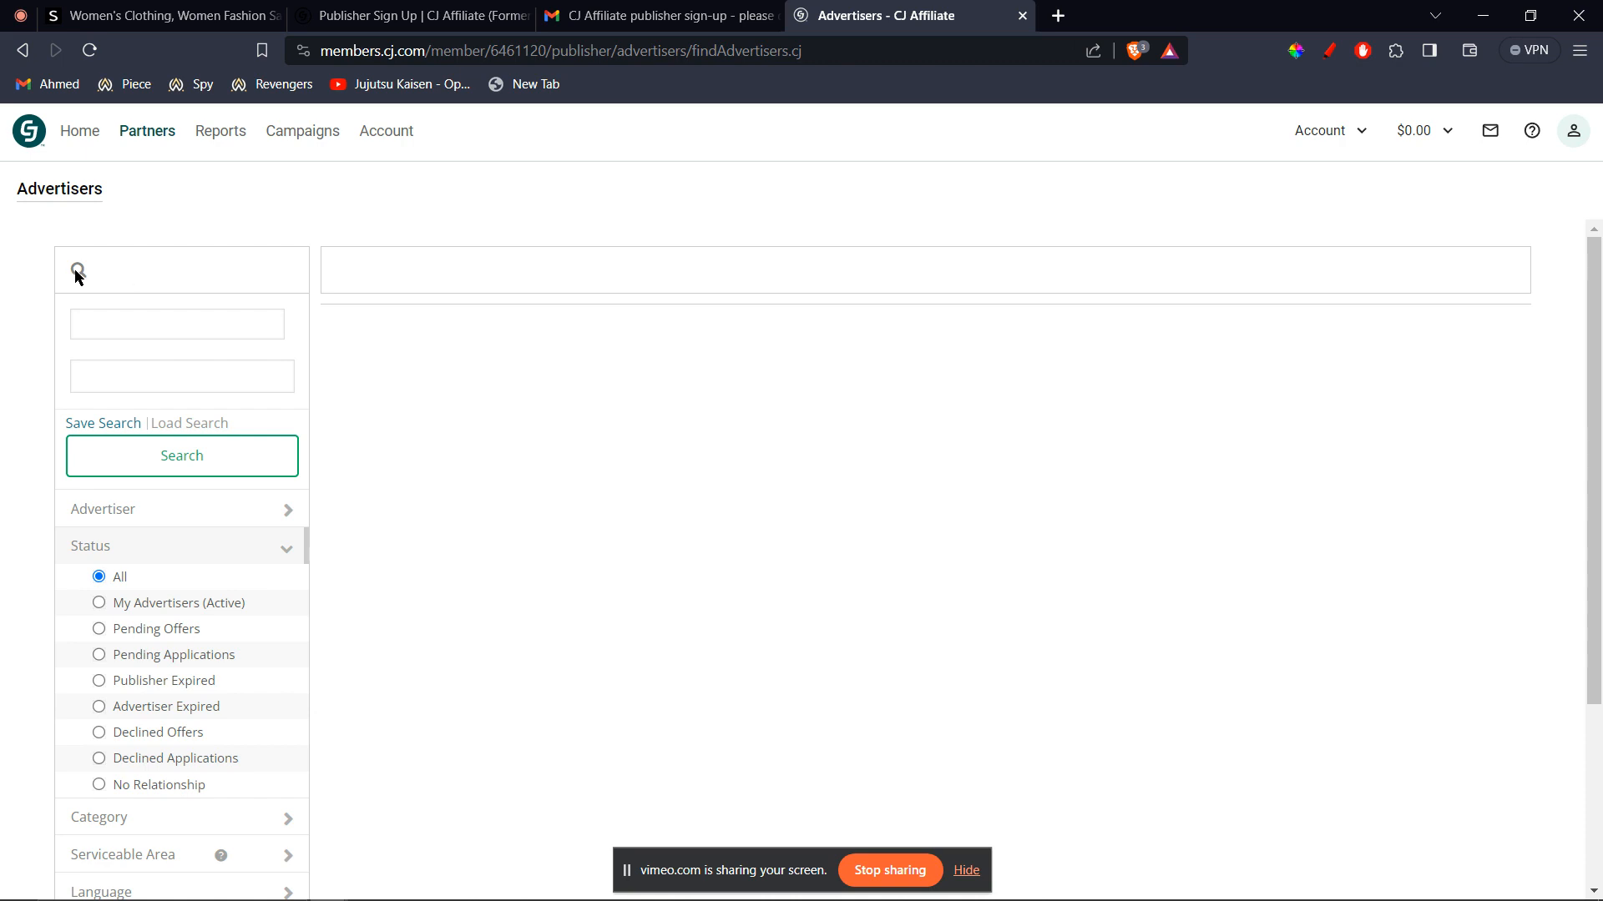
left_click(203, 14)
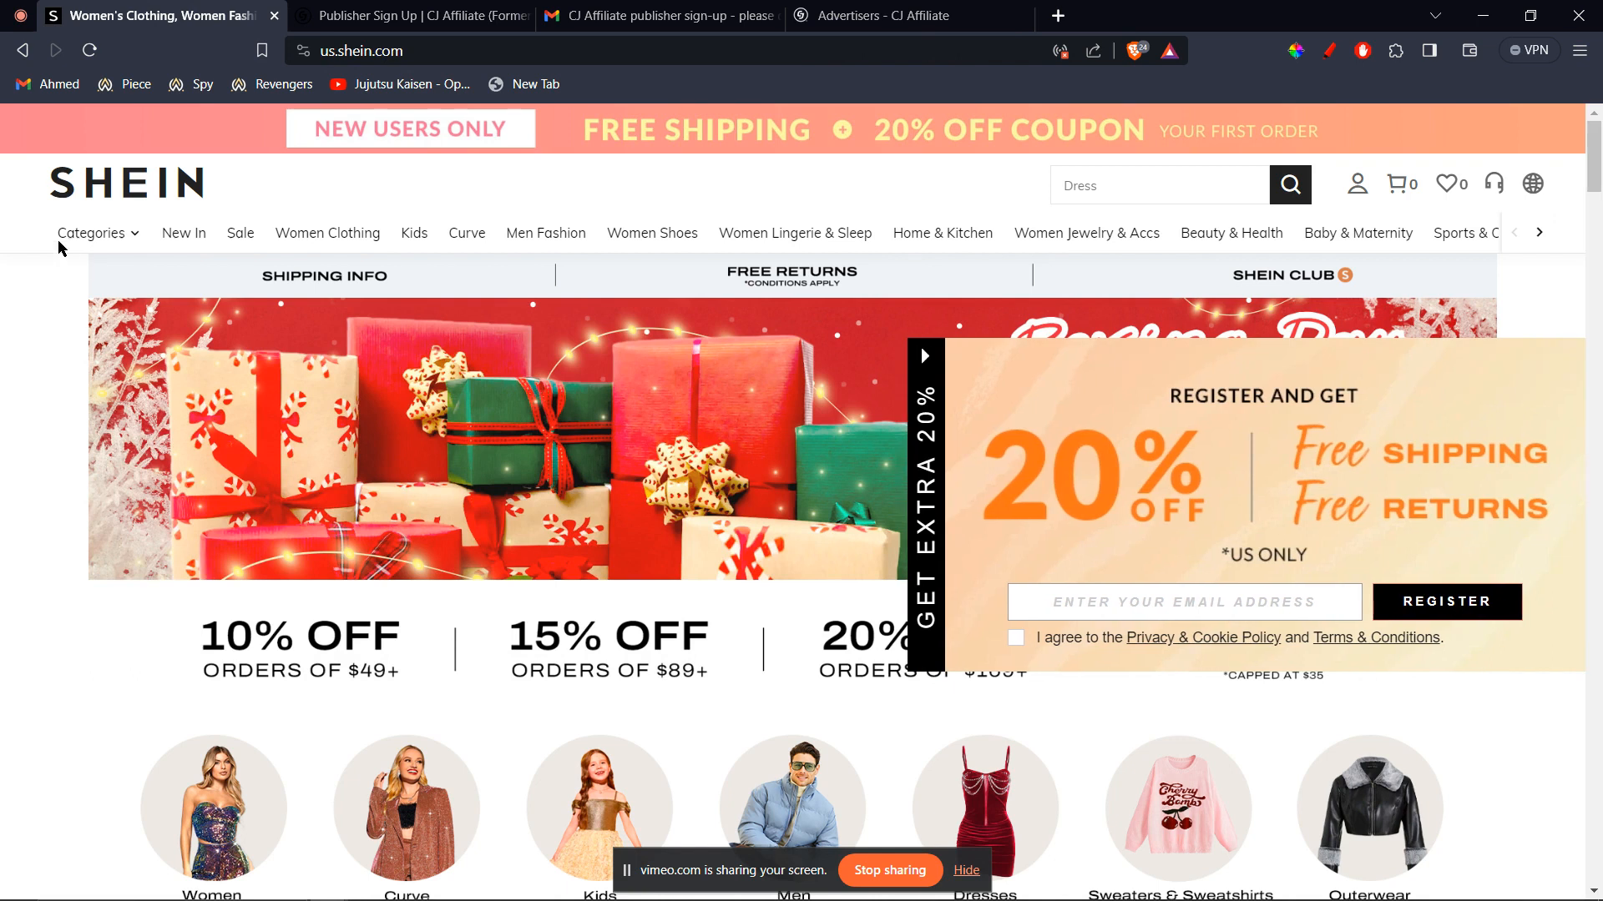
key("ctrl+shift+Tab")
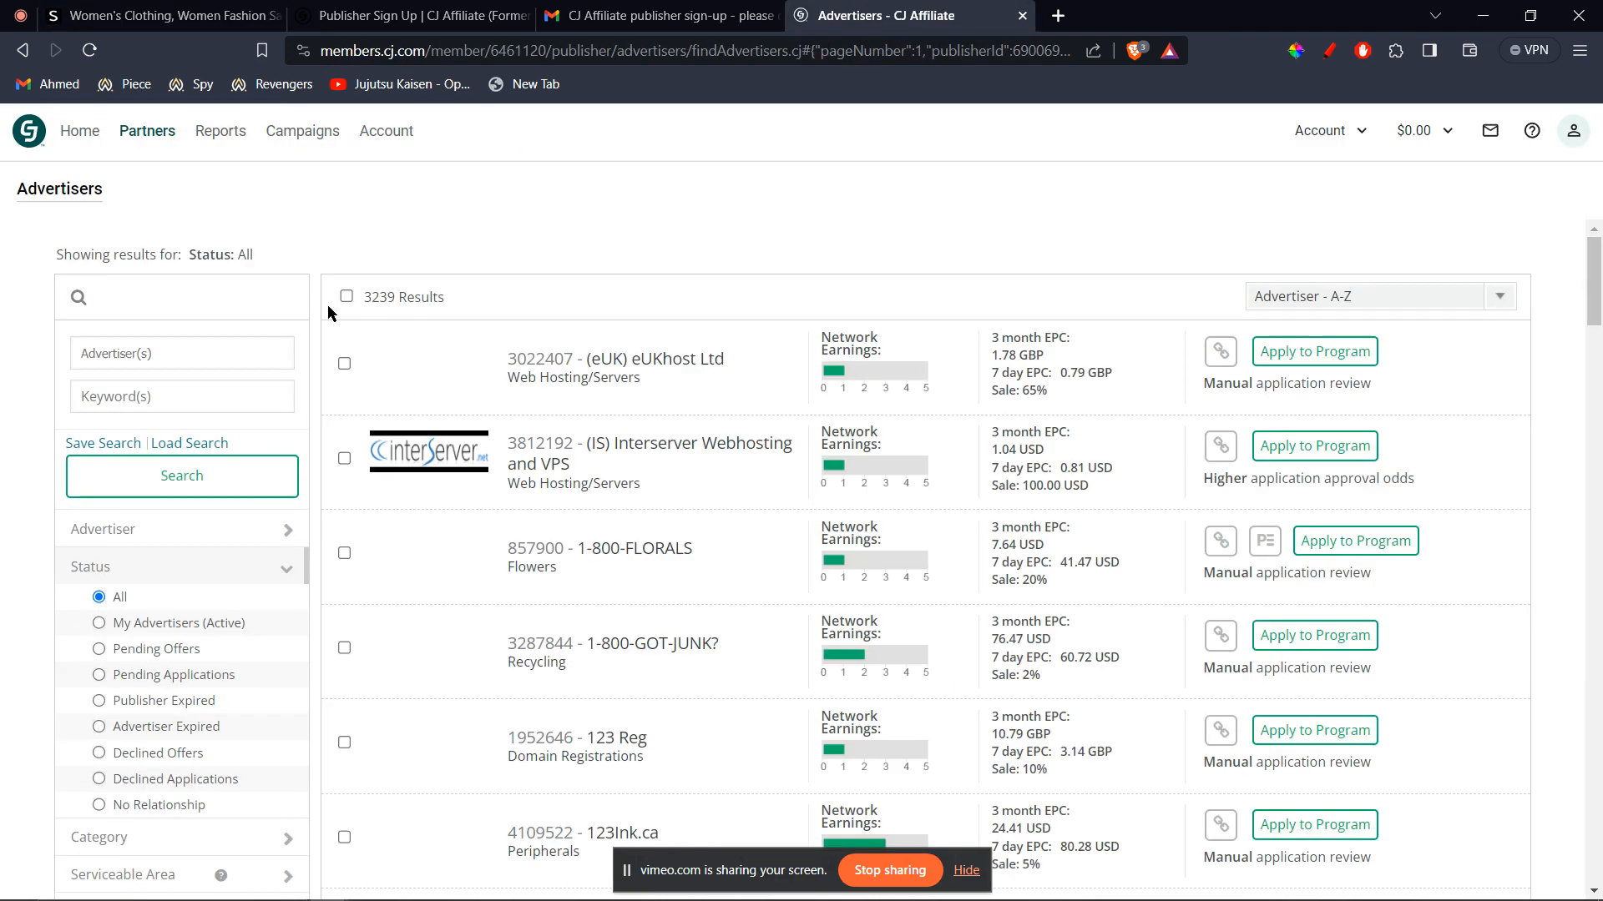
Search the advertiser list for "Shein", filtering by the suggested SHEIN advertiser
left_click(149, 354)
type("Shein")
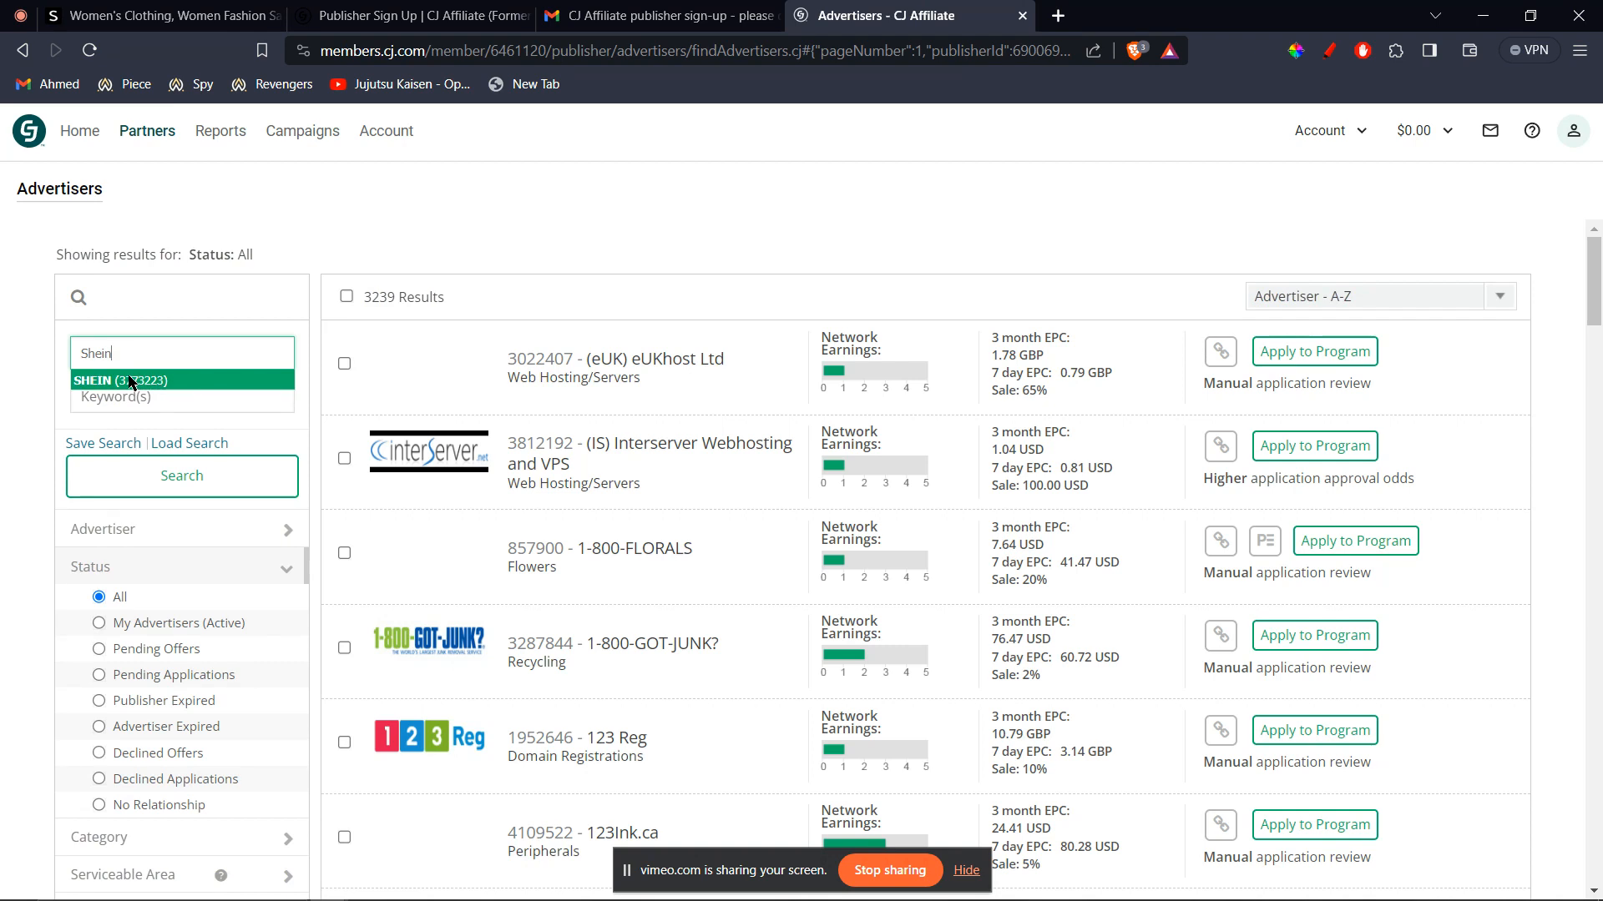
left_click(130, 381)
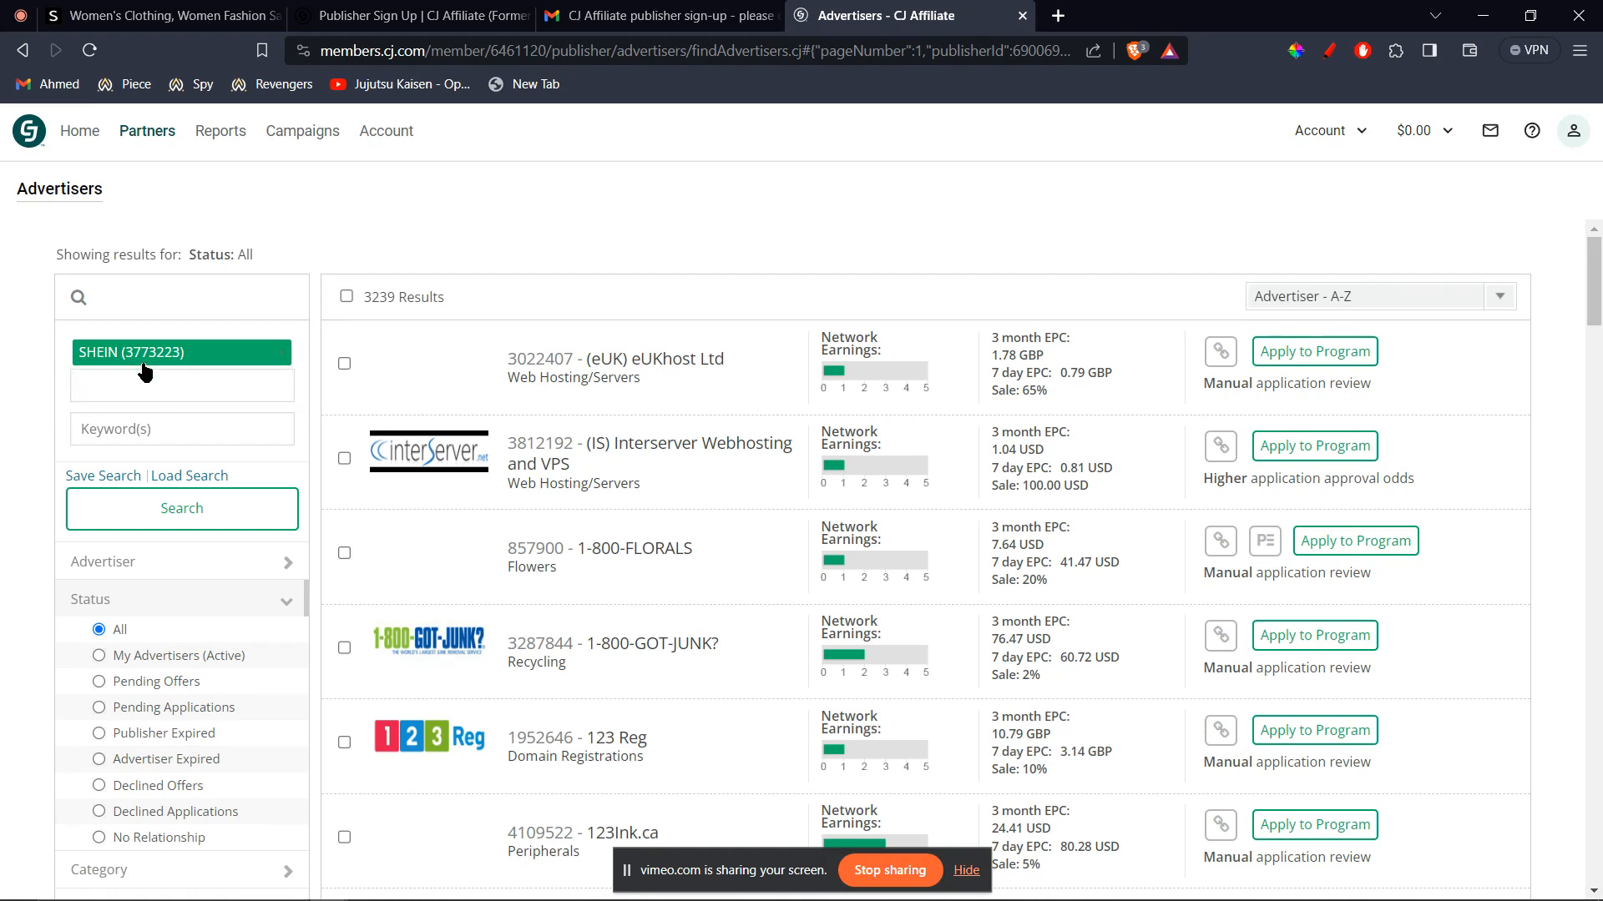
left_click(192, 523)
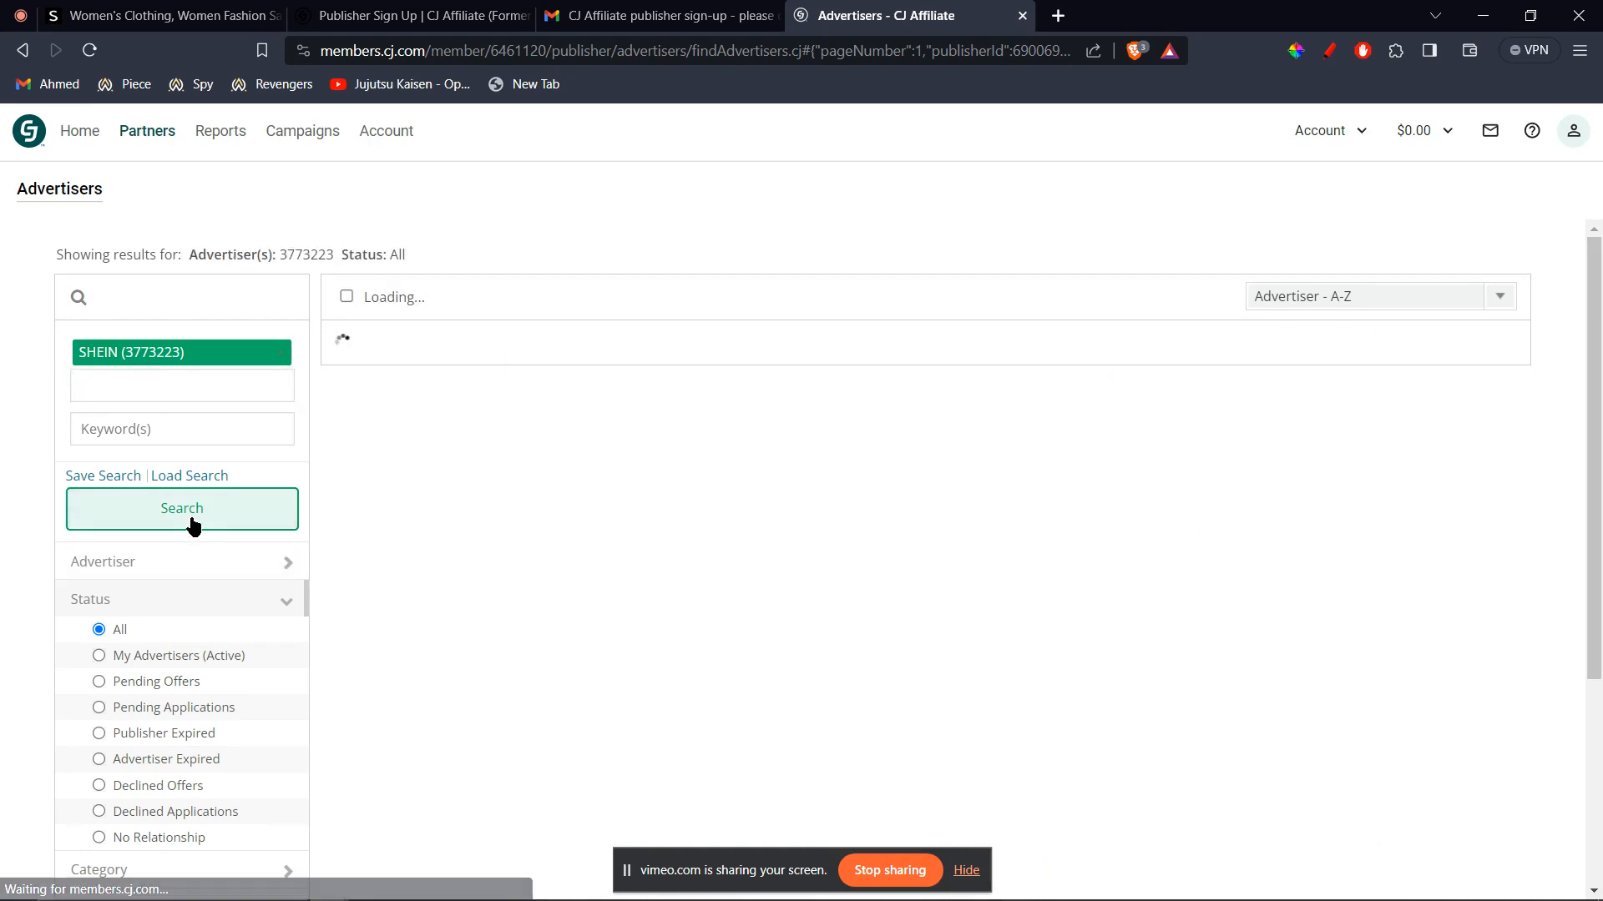